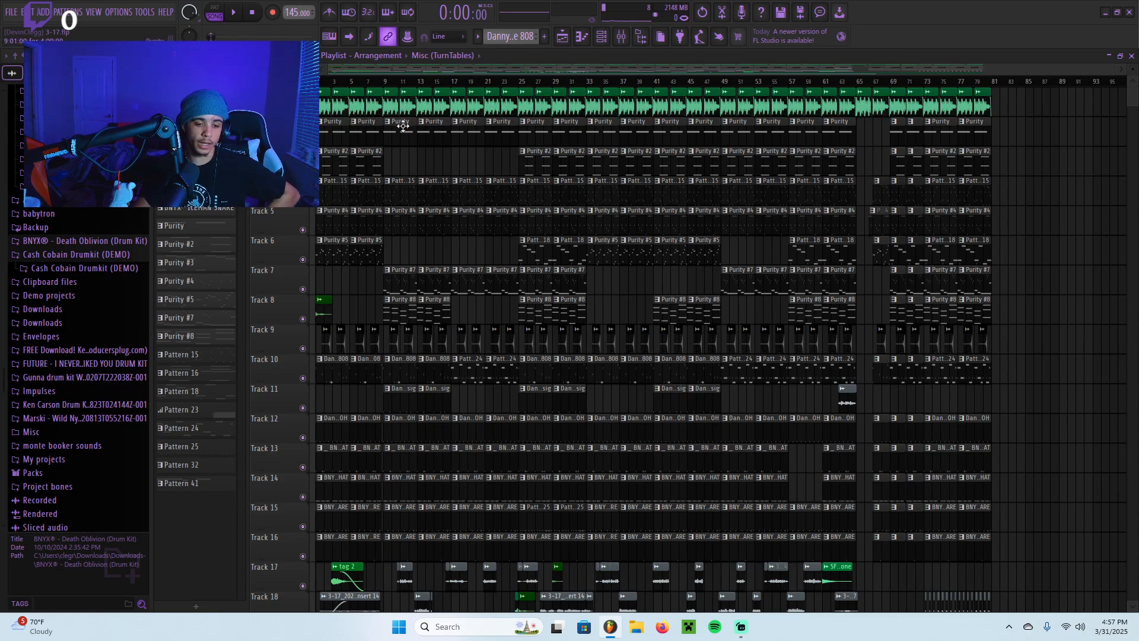
Solo the Renzo Piano track in the playlist and play the arrangement from the start.
left_click(621, 36)
left_click(1071, 227)
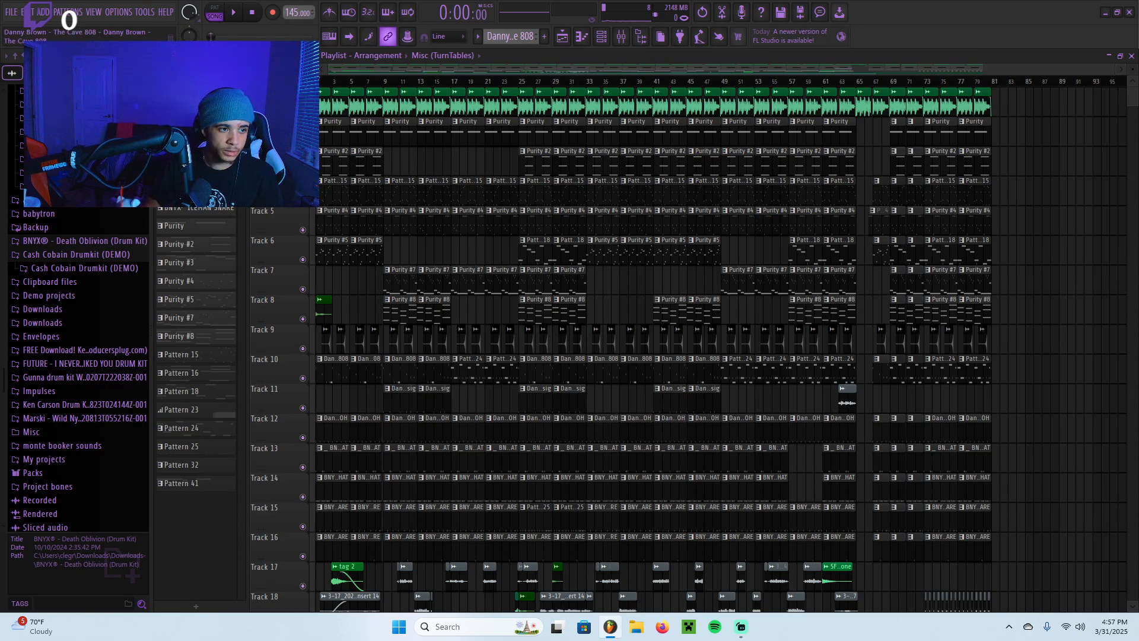
scroll(282, 102, "up", 5)
right_click(303, 111)
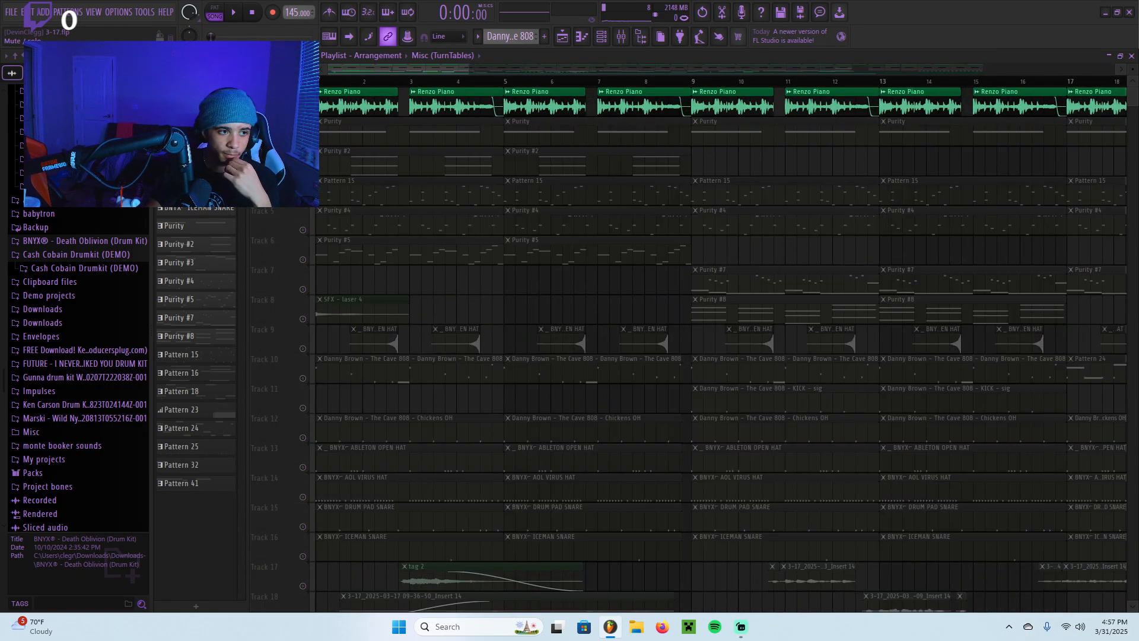
scroll(396, 107, "down", 5)
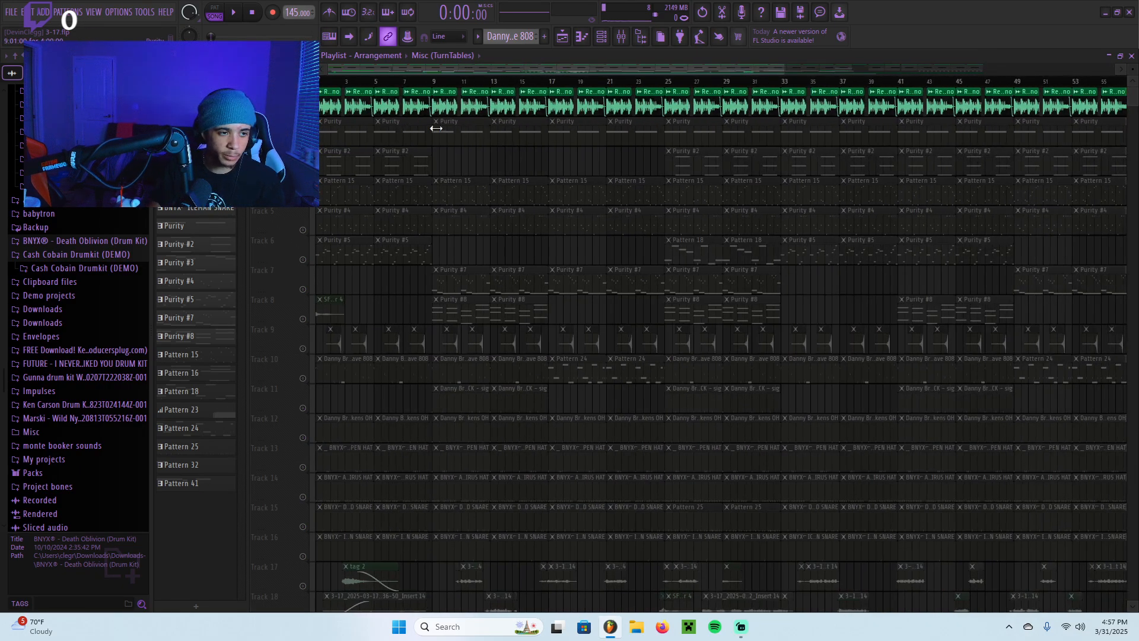
key("space")
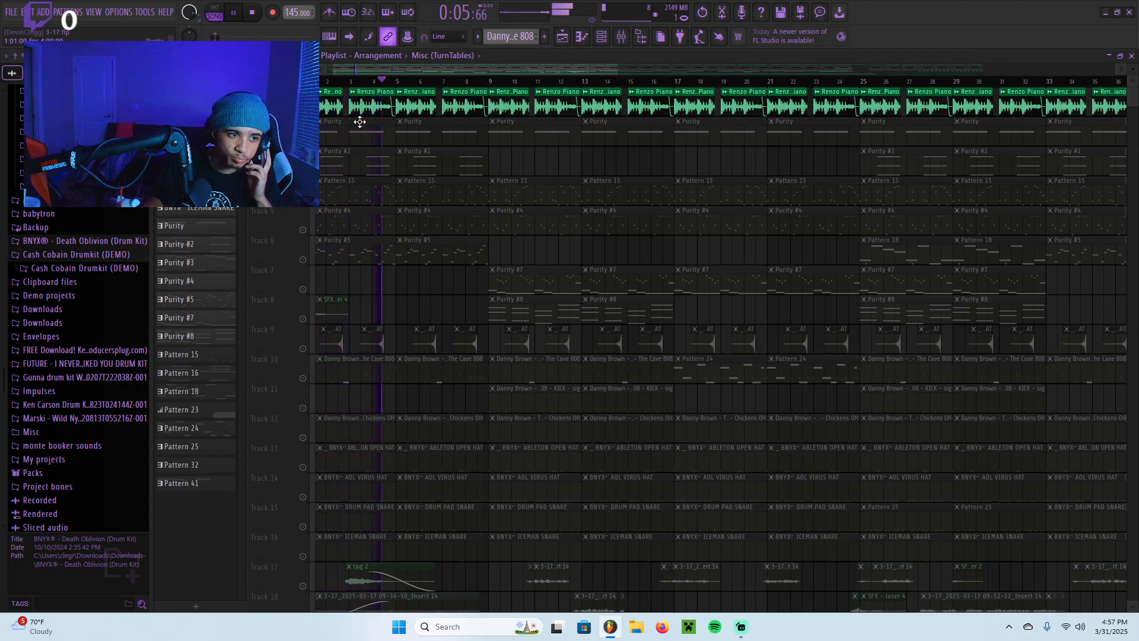
key("space")
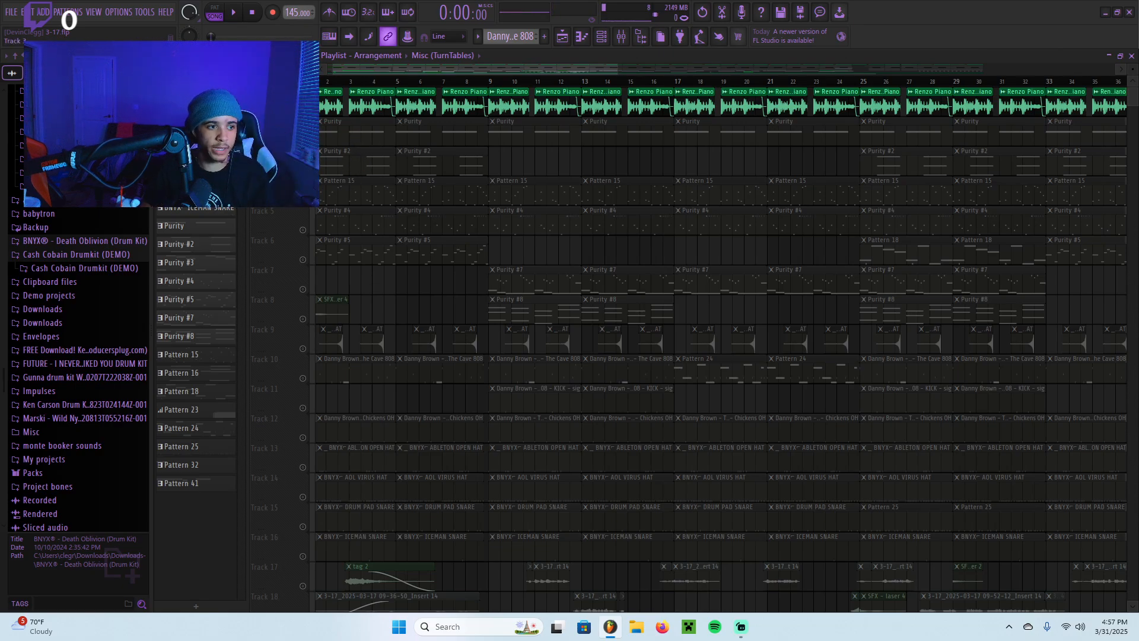
Replay the soloed Renzo Piano loop from the first bar.
scroll(341, 108, "up", 7)
scroll(427, 98, "down", 4)
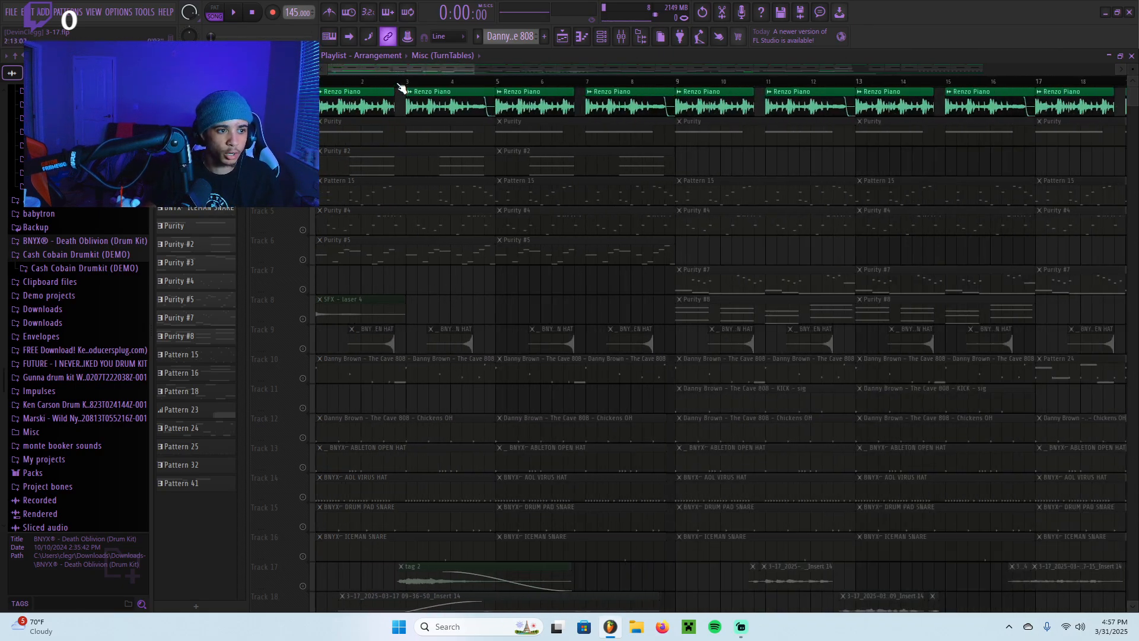
scroll(386, 86, "up", 2)
key("space")
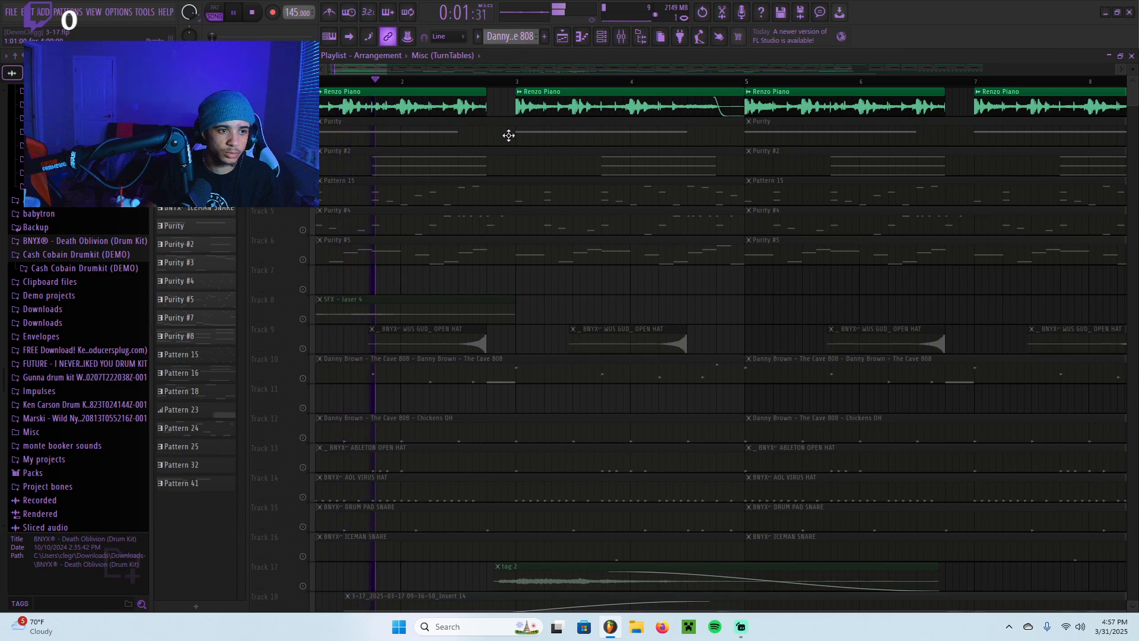
scroll(325, 153, "down", 3)
key("space")
Unmute the Purity track, mute the Renzo Piano track, and play the Purity part on its own.
left_click(303, 141)
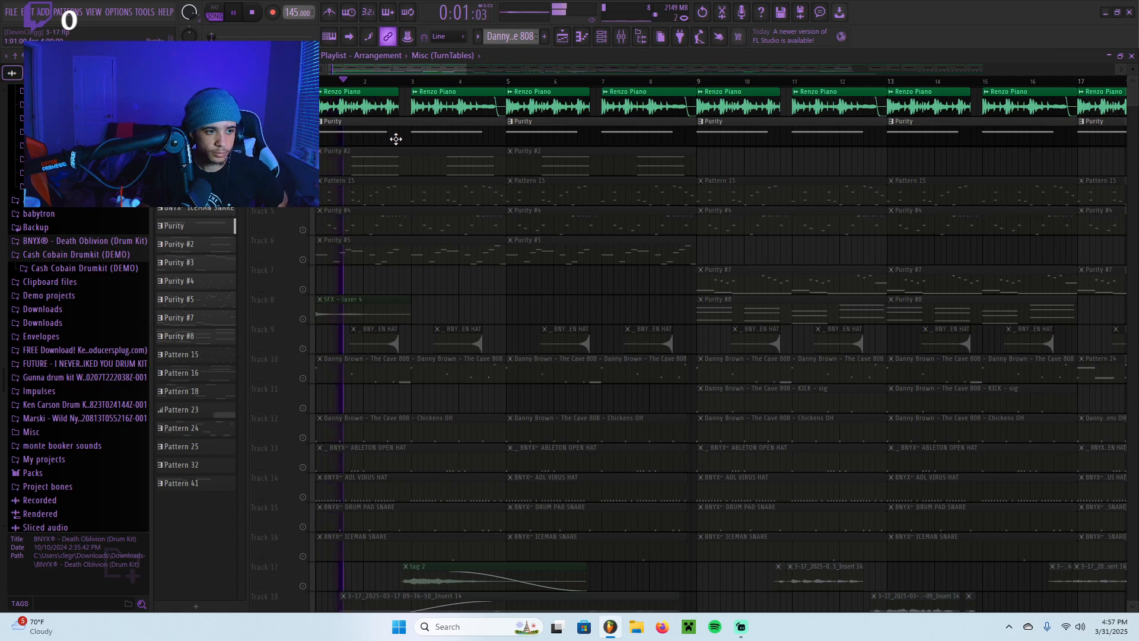
left_click(302, 111)
key("space")
key("space")
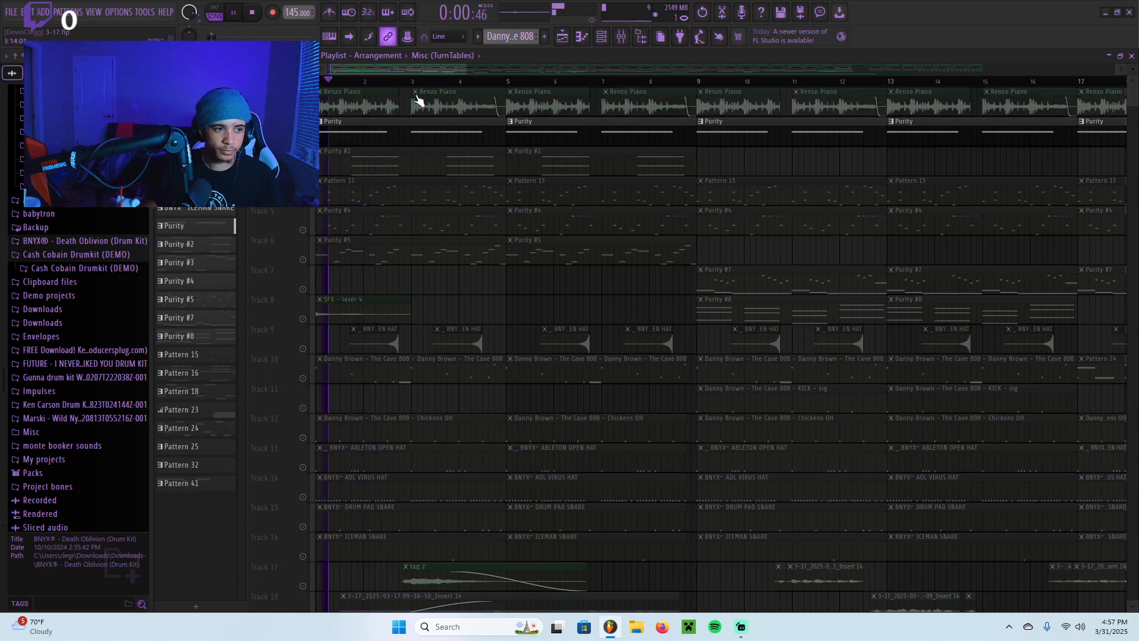
scroll(318, 140, "up", 2)
key("space")
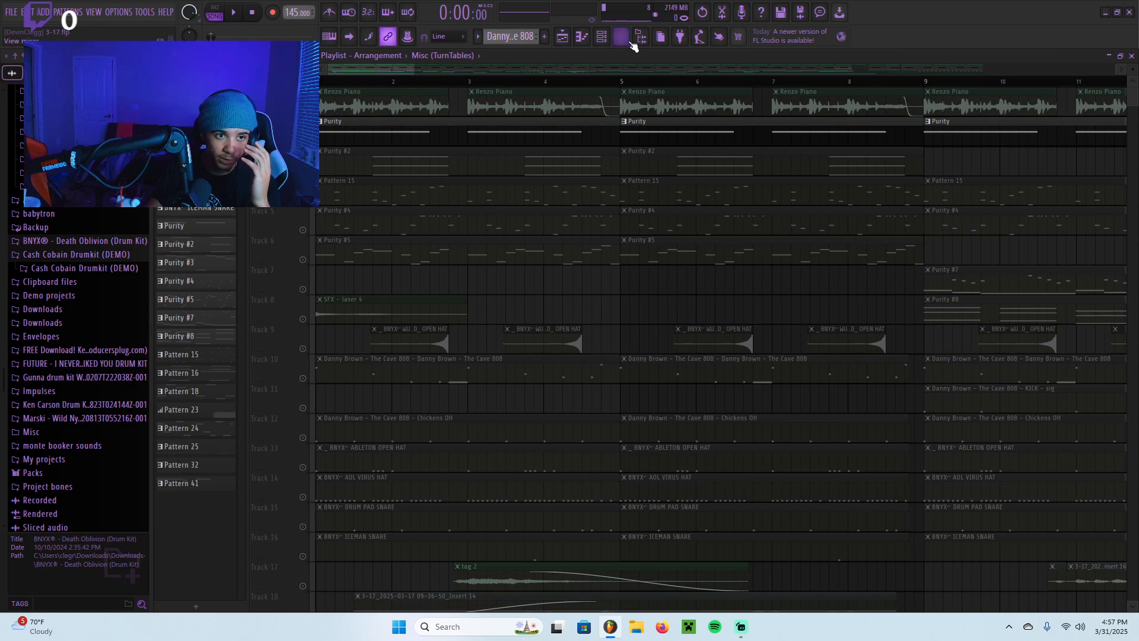
Open the Purity channel's instrument from the channel rack and examine its loaded preset within the Arpeggiator and other sound categories.
left_click(430, 122)
left_click(615, 39)
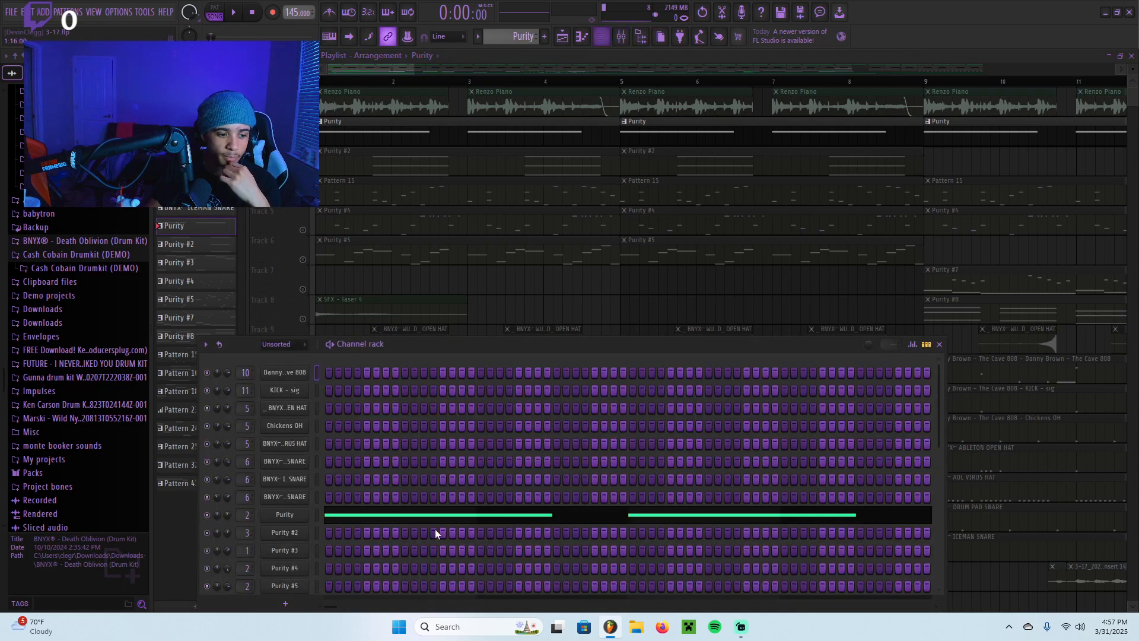
left_click(284, 516)
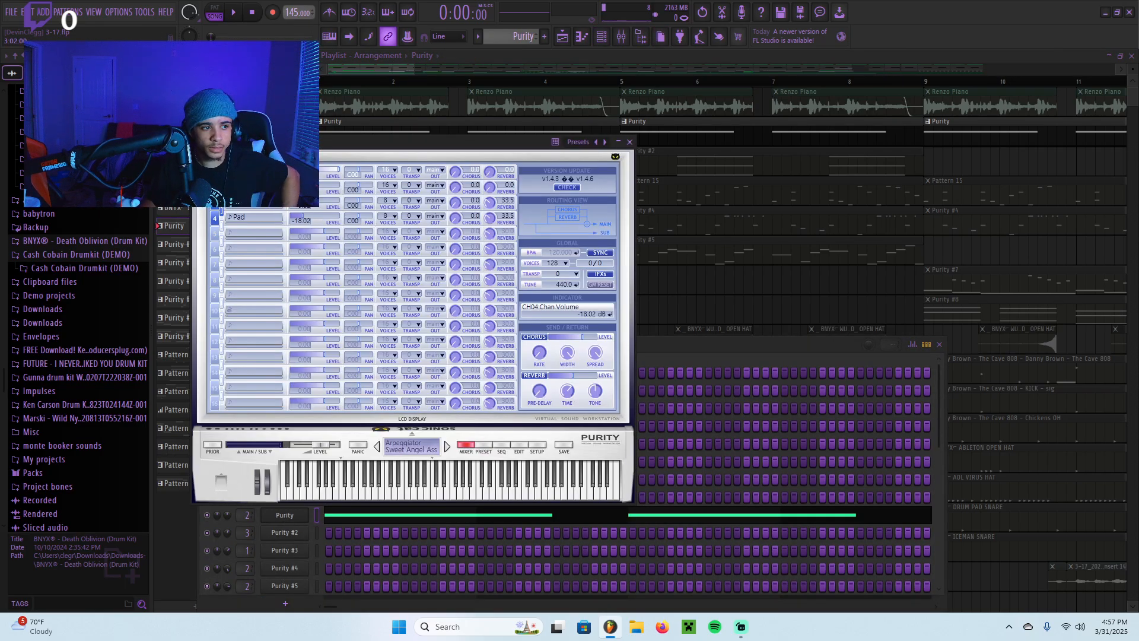
left_click(248, 173)
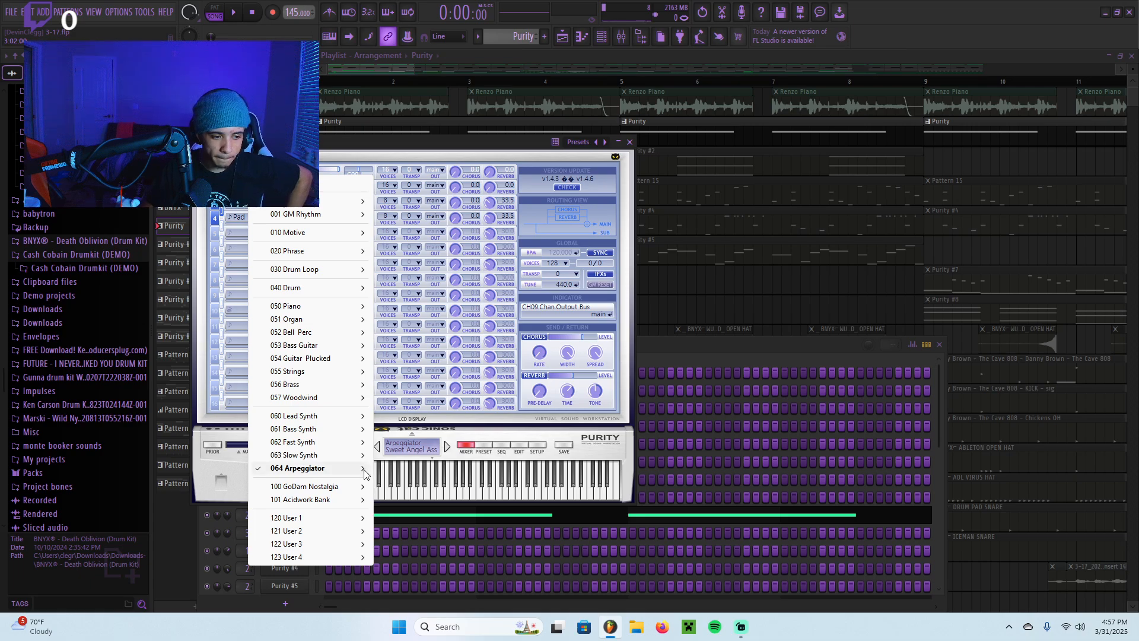
mouse_move(365, 472)
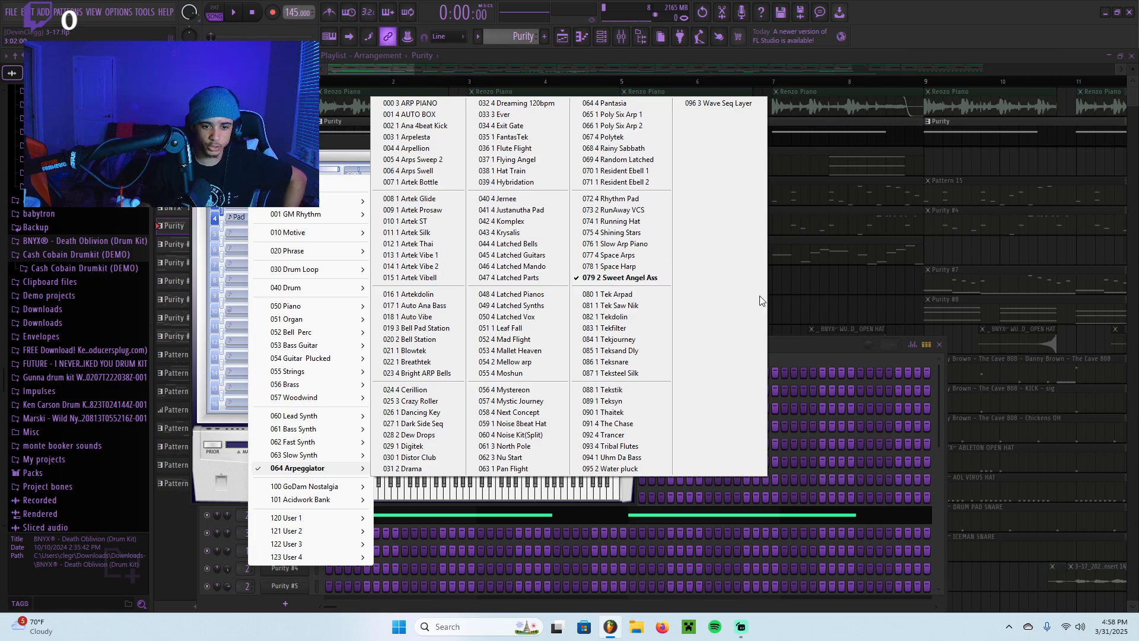
left_click(806, 347)
left_click(248, 174)
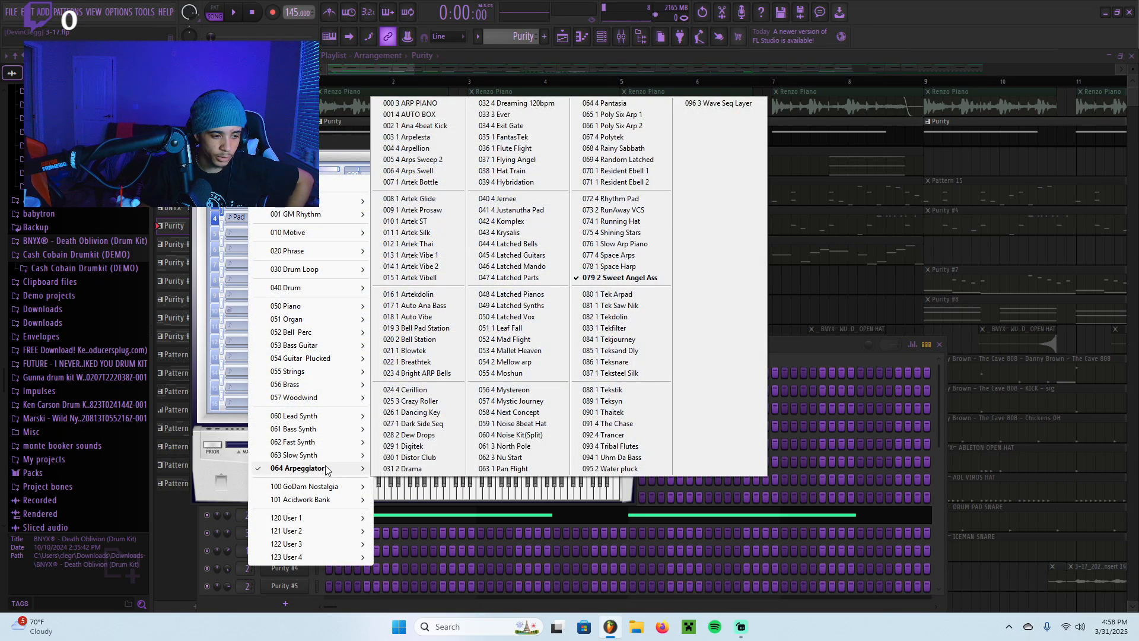
mouse_move(286, 385)
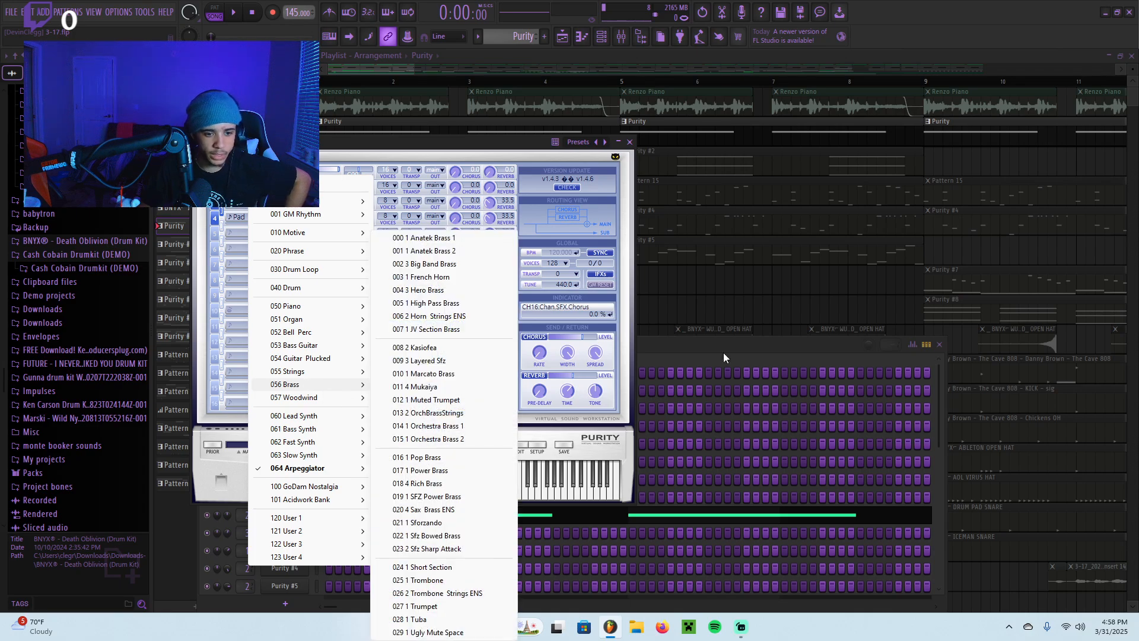
left_click(629, 142)
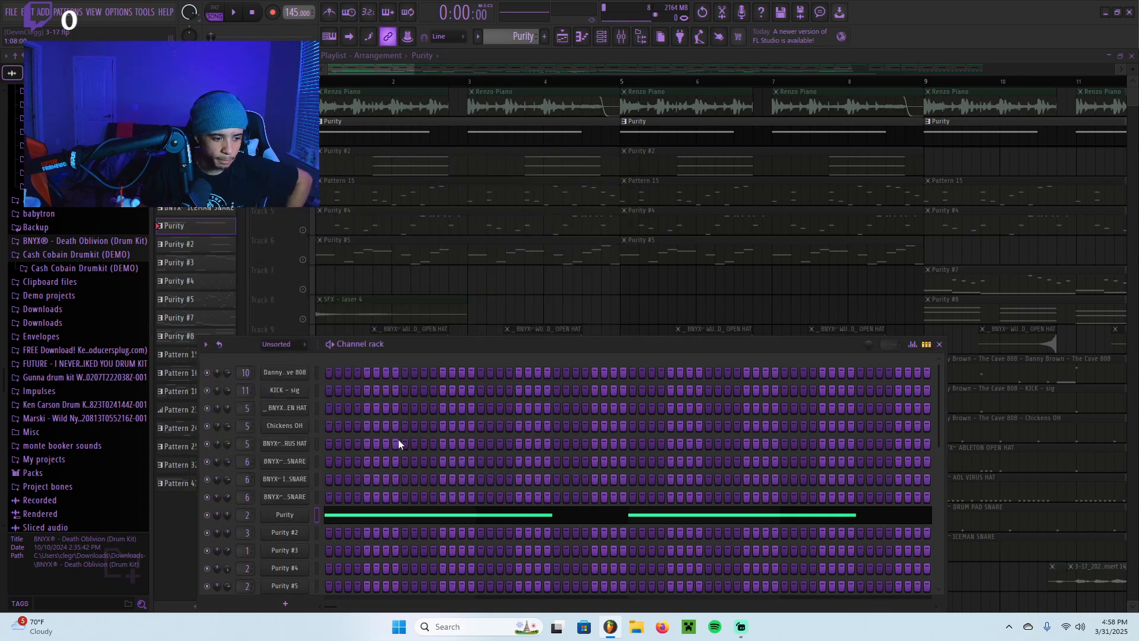
Look through the remaining instruments in the channel rack and close it.
scroll(392, 475, "down", 4)
scroll(368, 504, "up", 4)
scroll(374, 483, "down", 4)
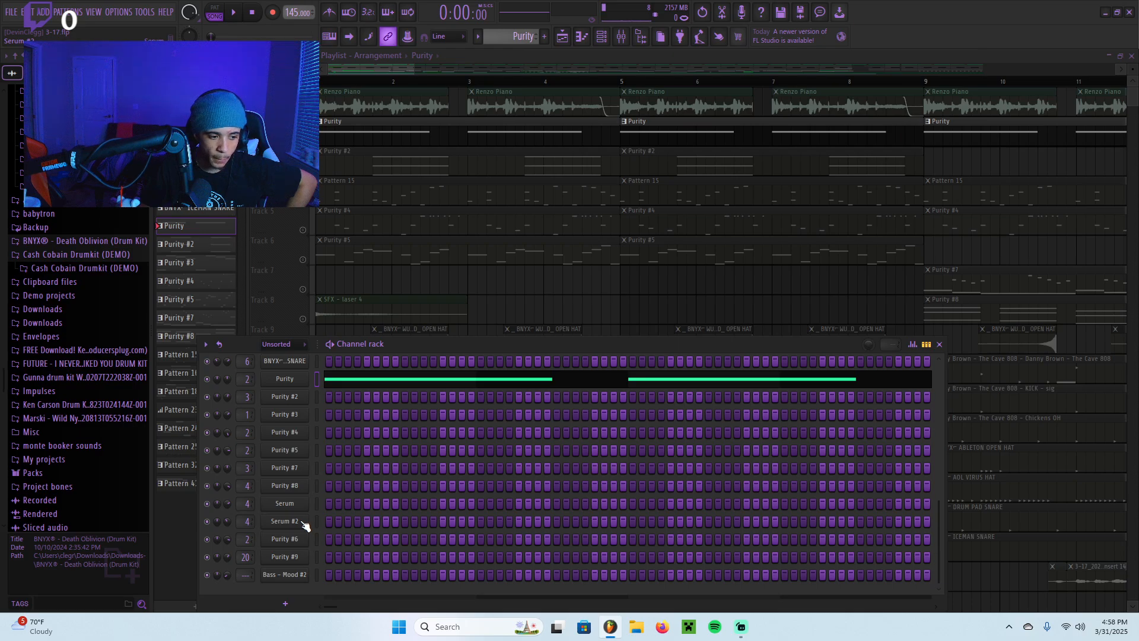
left_click(937, 345)
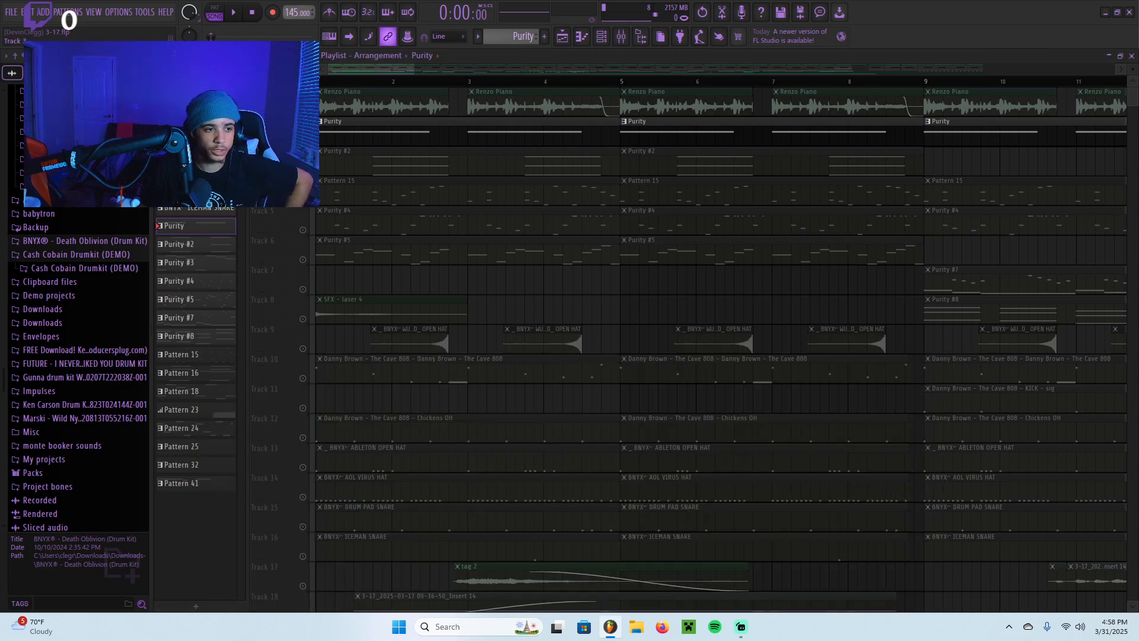
Play the Renzo Piano and Purity tracks together, and unmute the Purity #2 track.
key("space")
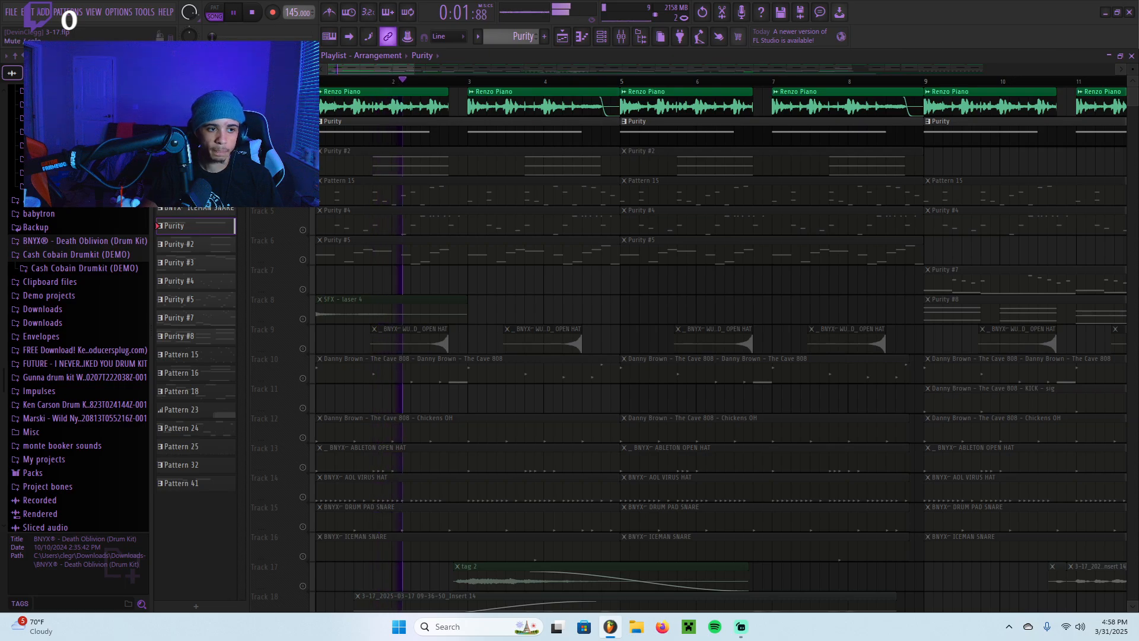
key("space")
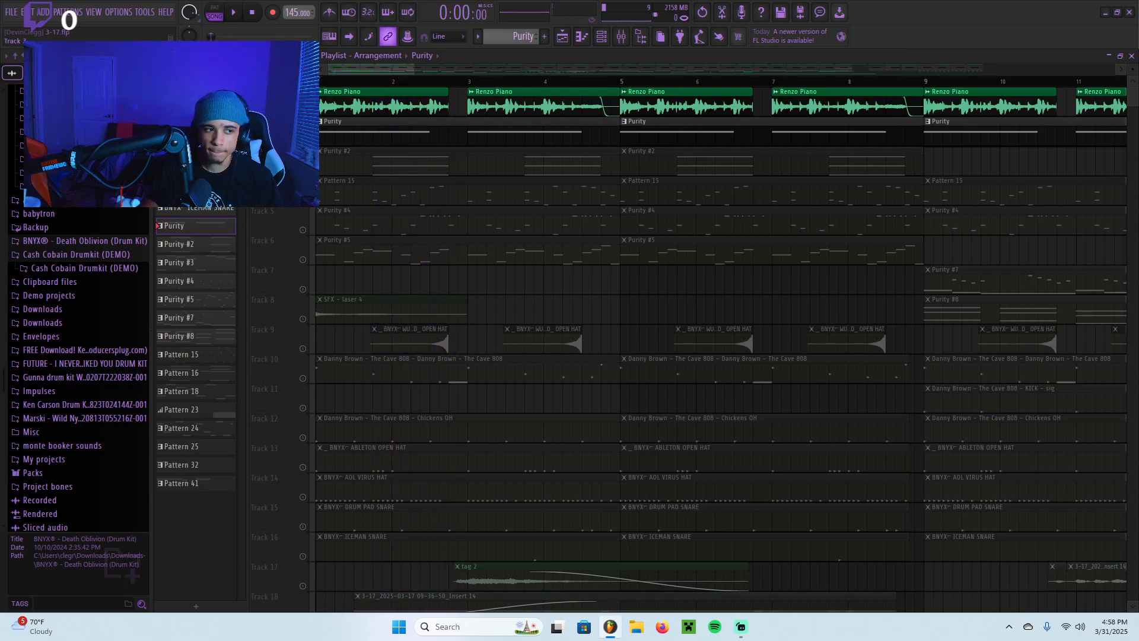
left_click(303, 170)
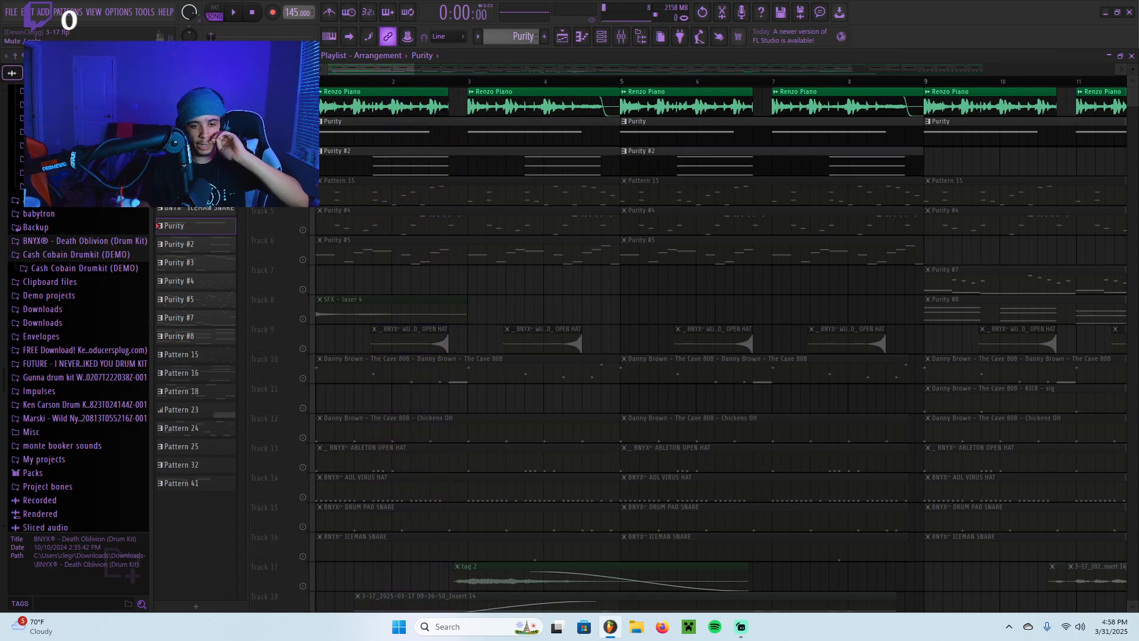
Solo the Purity #2 track and examine its notes in the piano roll while playing it.
right_click(303, 171)
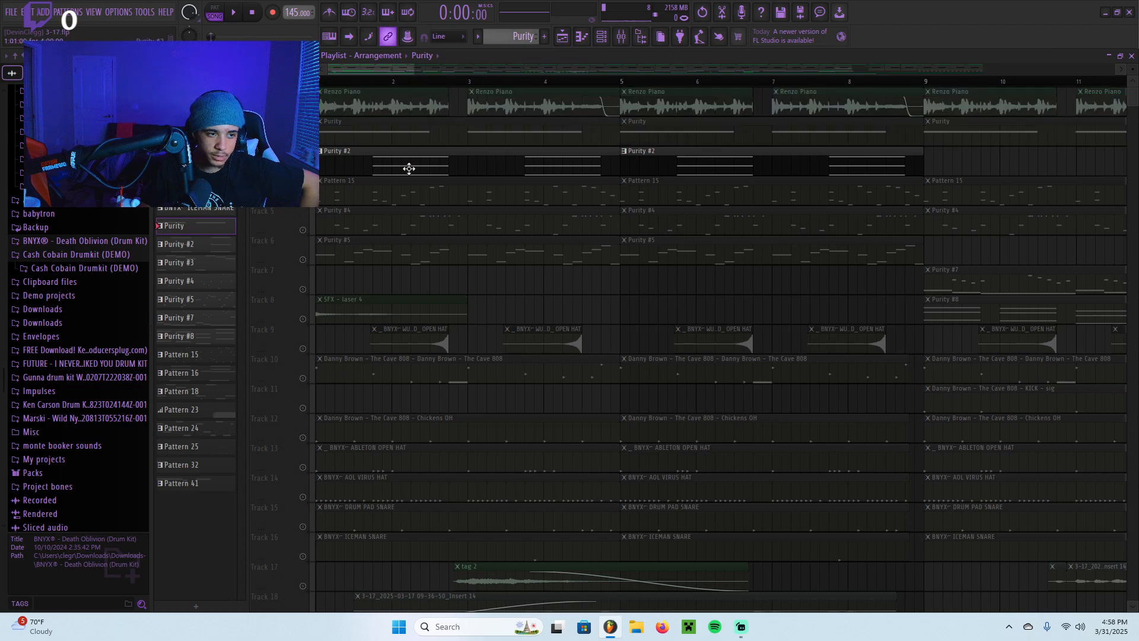
key("space")
scroll(490, 160, "up", 4)
double_click(491, 160)
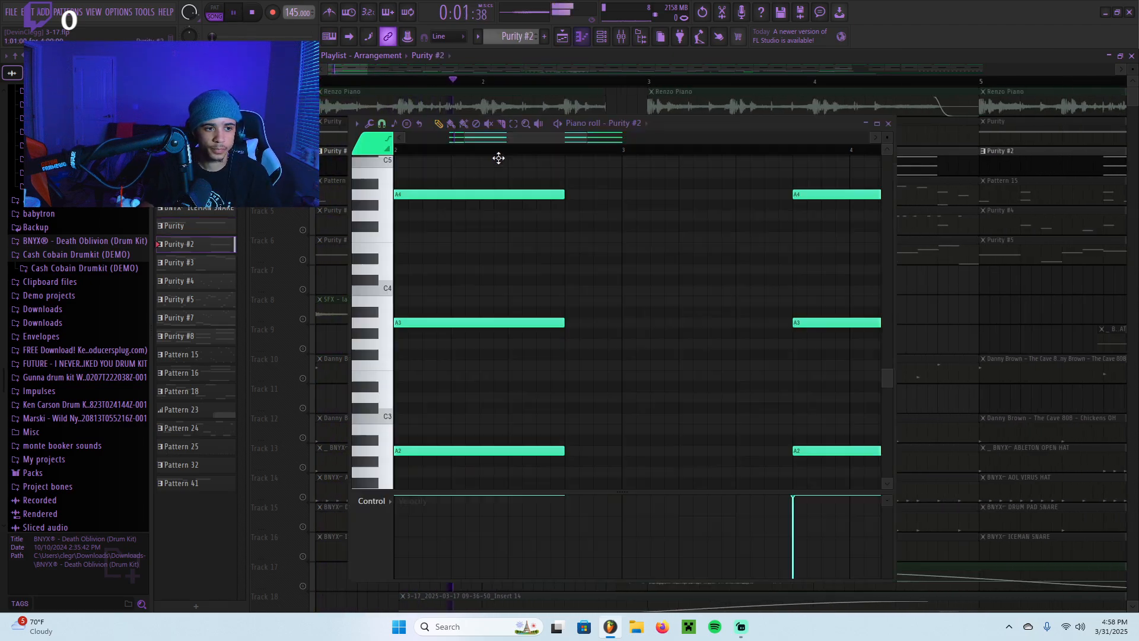
scroll(534, 278, "down", 2)
scroll(531, 283, "down", 3)
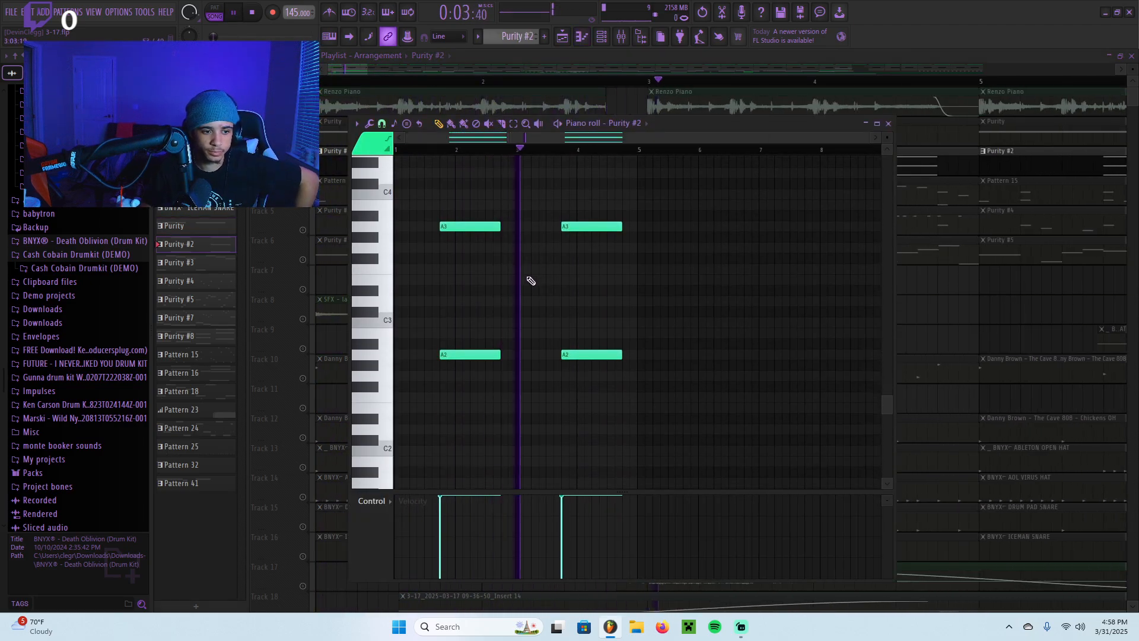
scroll(530, 280, "up", 3)
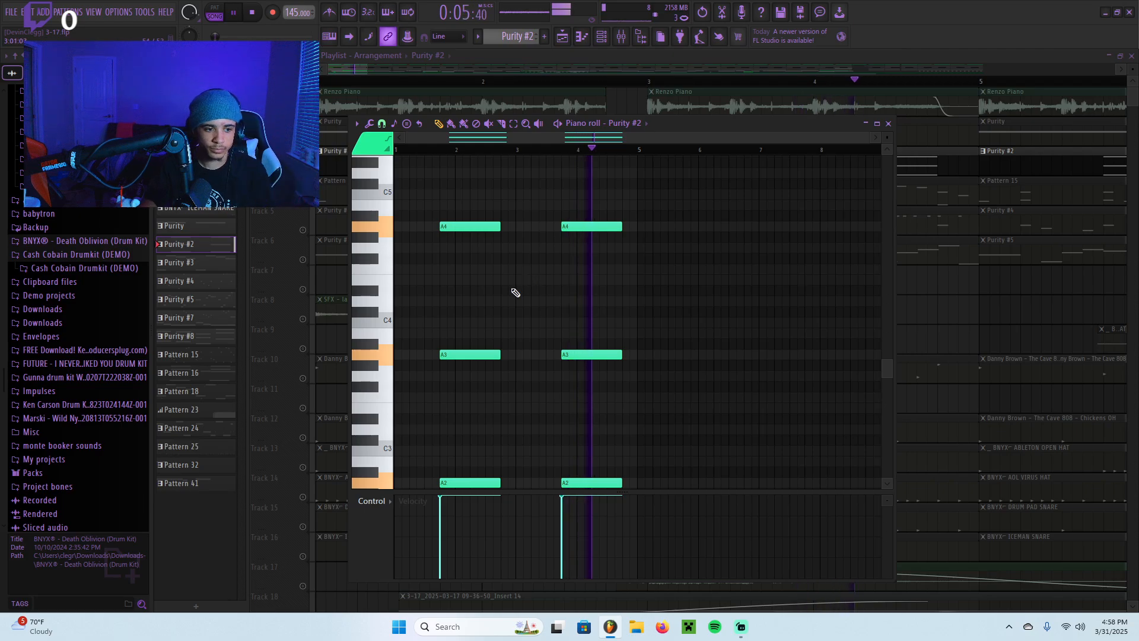
key("space")
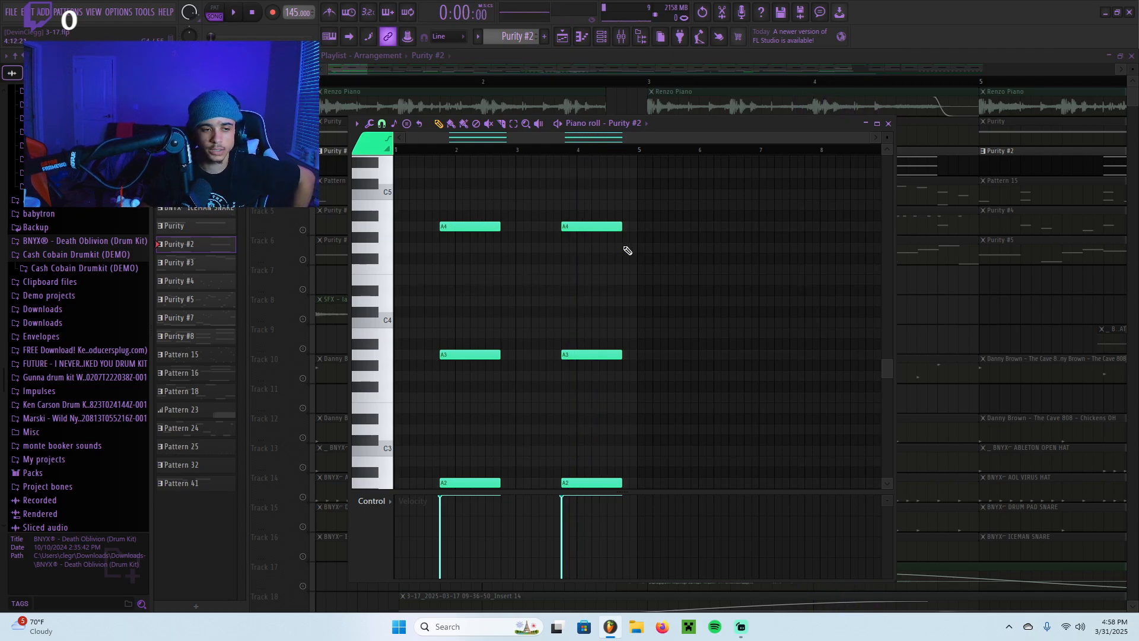
left_click(888, 124)
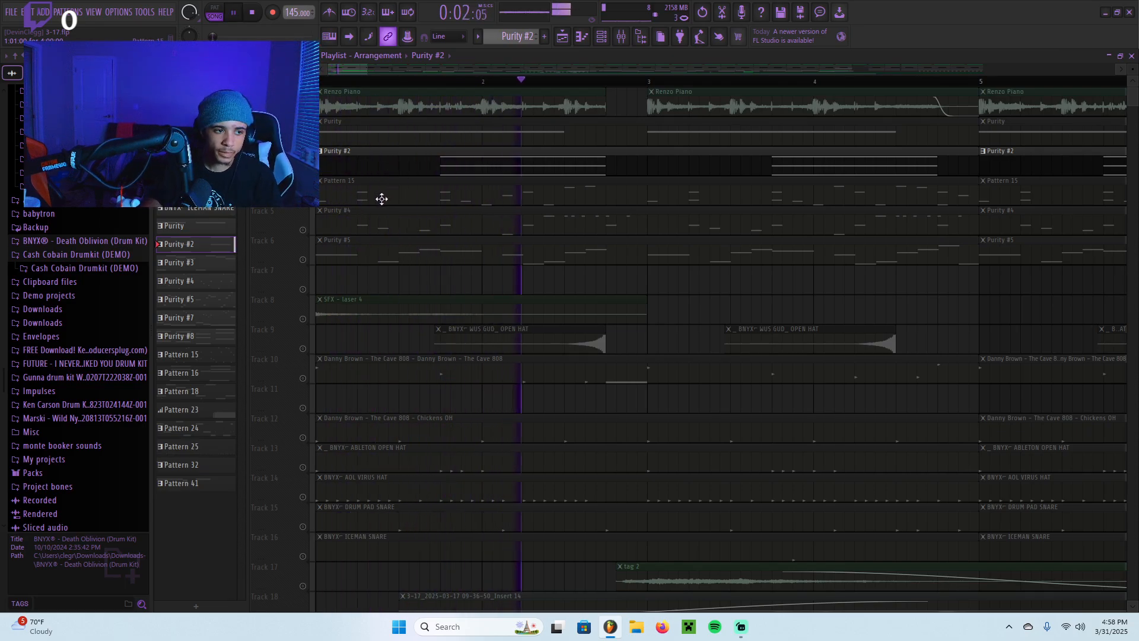
key("space")
Solo Track 8 with the Purity #8 clips and start playback from bar 9.
scroll(498, 213, "down", 6)
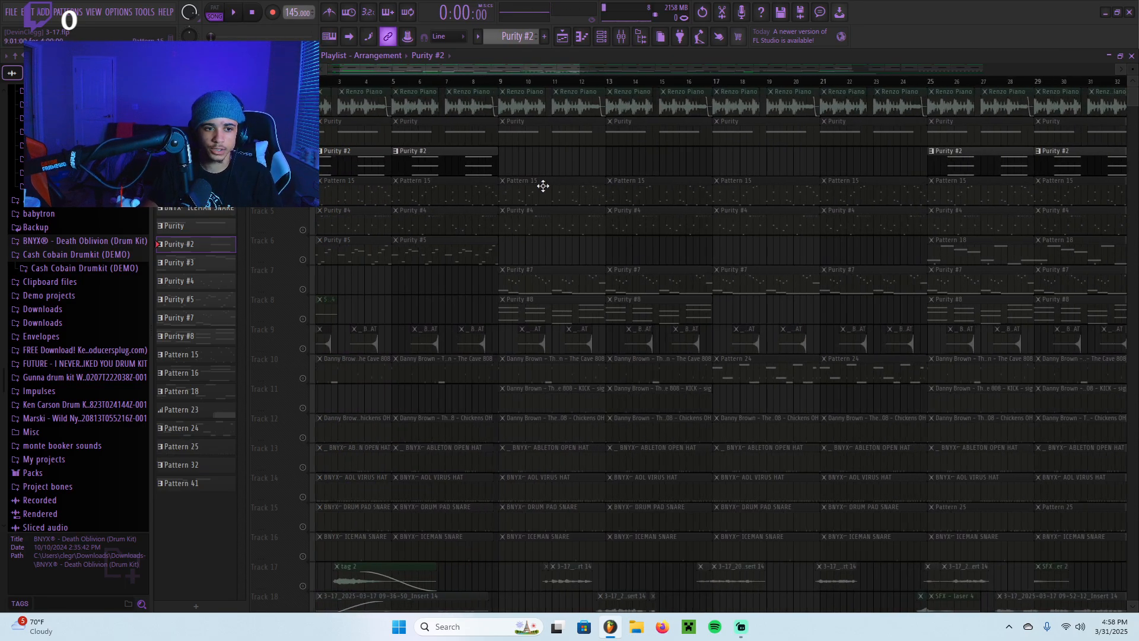
scroll(541, 187, "down", 2)
scroll(469, 300, "up", 3)
right_click(303, 319)
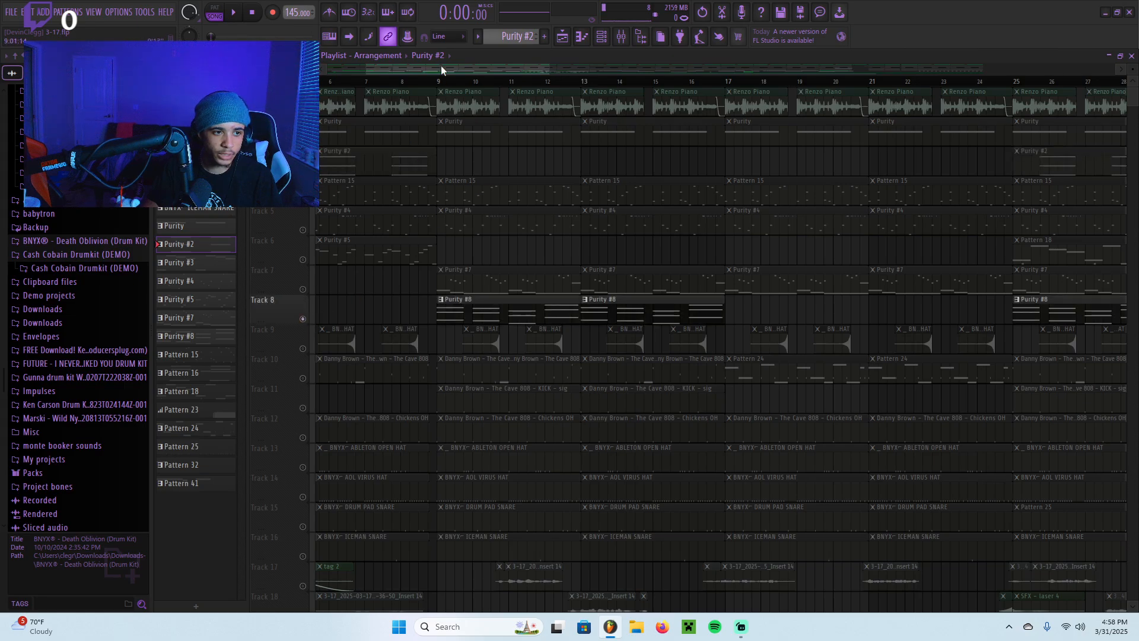
left_click(441, 70)
scroll(399, 191, "down", 3)
scroll(386, 122, "down", 4)
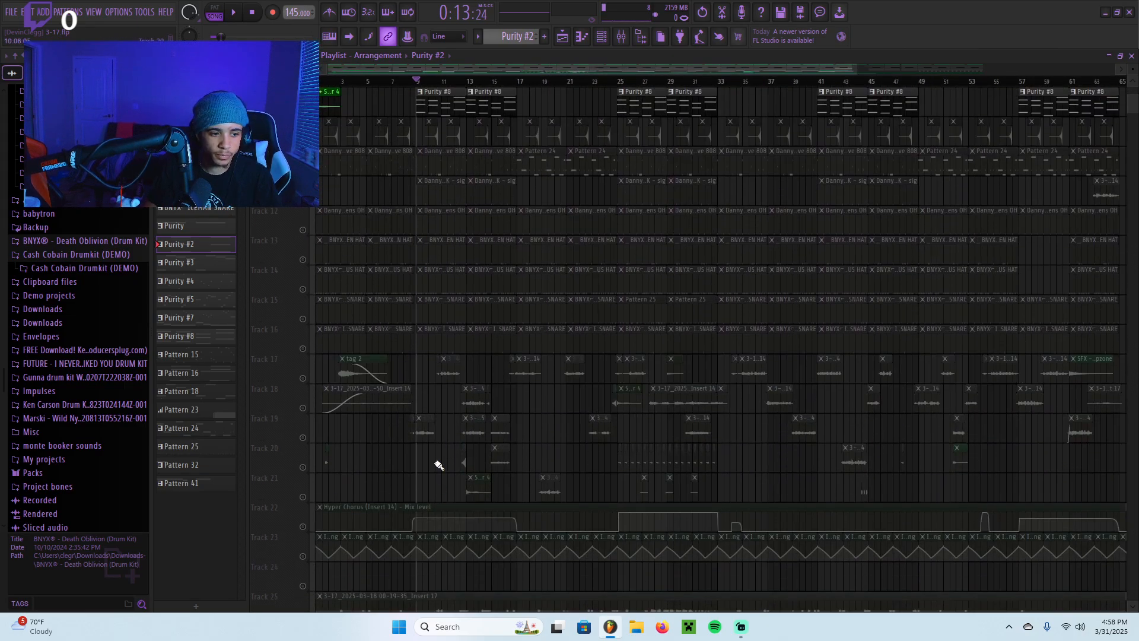
scroll(437, 361, "down", 5)
scroll(396, 221, "up", 6)
scroll(486, 225, "up", 5)
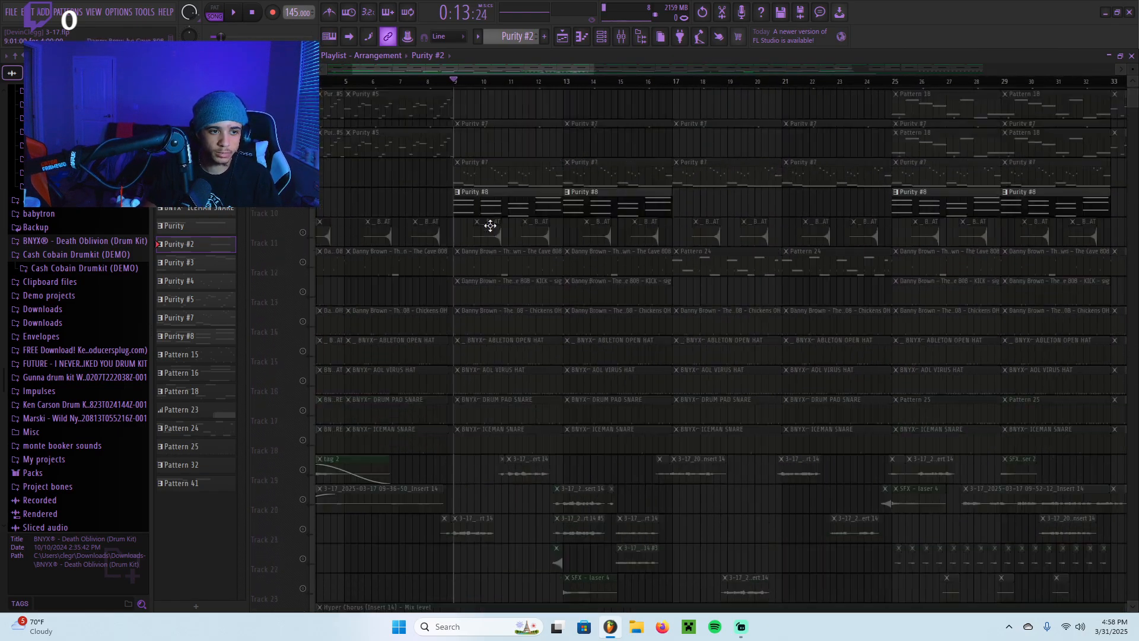
key("space")
scroll(455, 255, "up", 2)
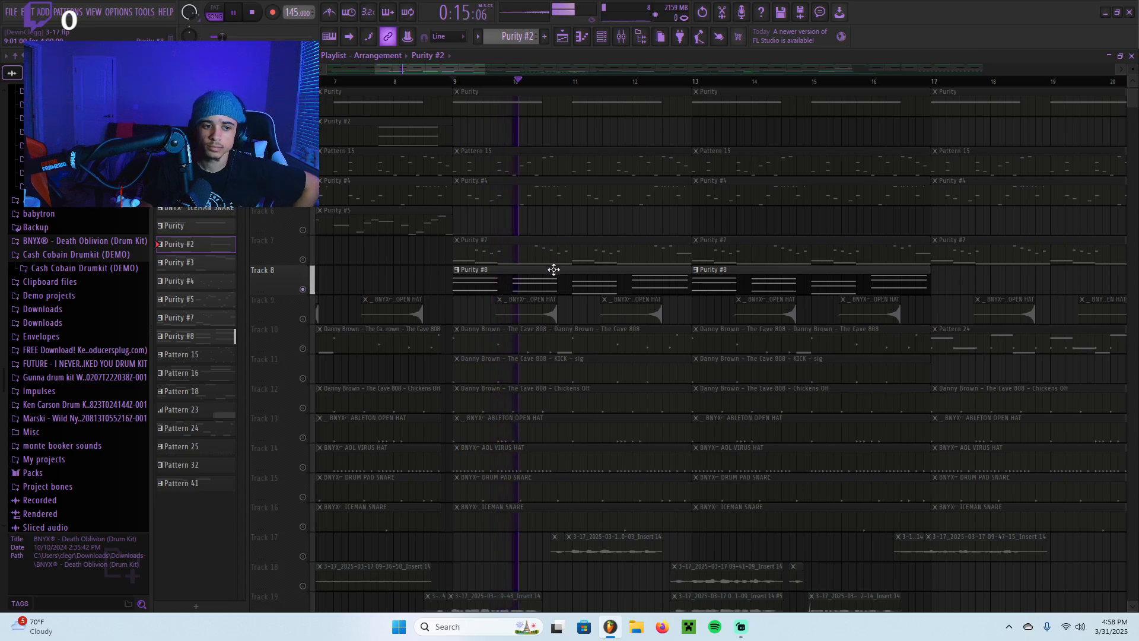
Examine the Purity #8 chord notes in the piano roll during playback, and stop the playback.
double_click(550, 275)
scroll(573, 275, "left", 2)
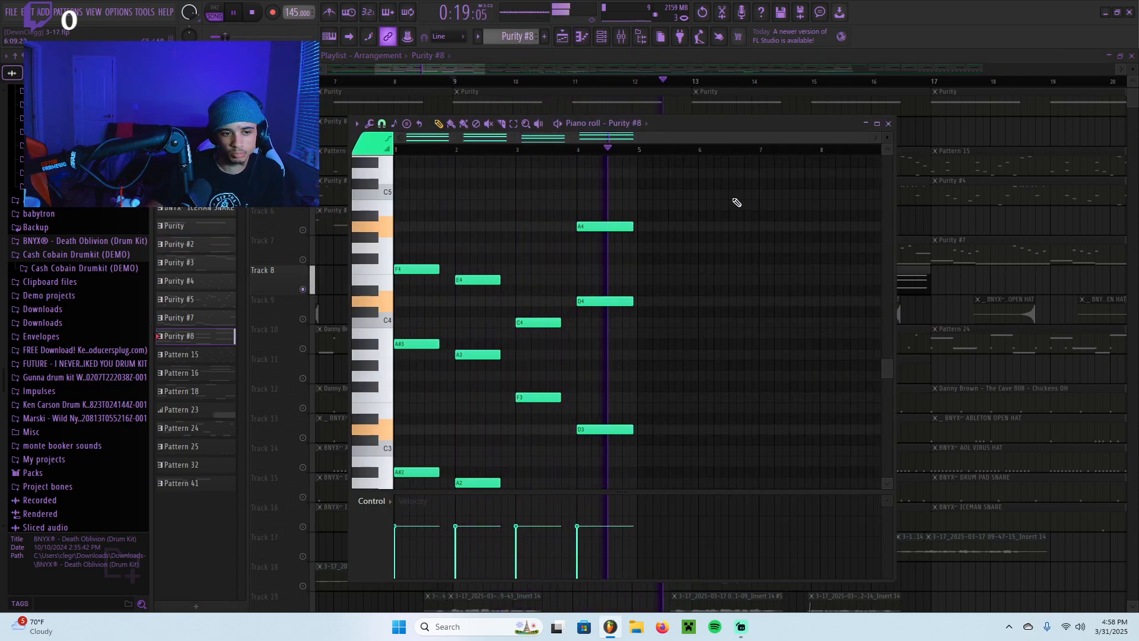
key("space")
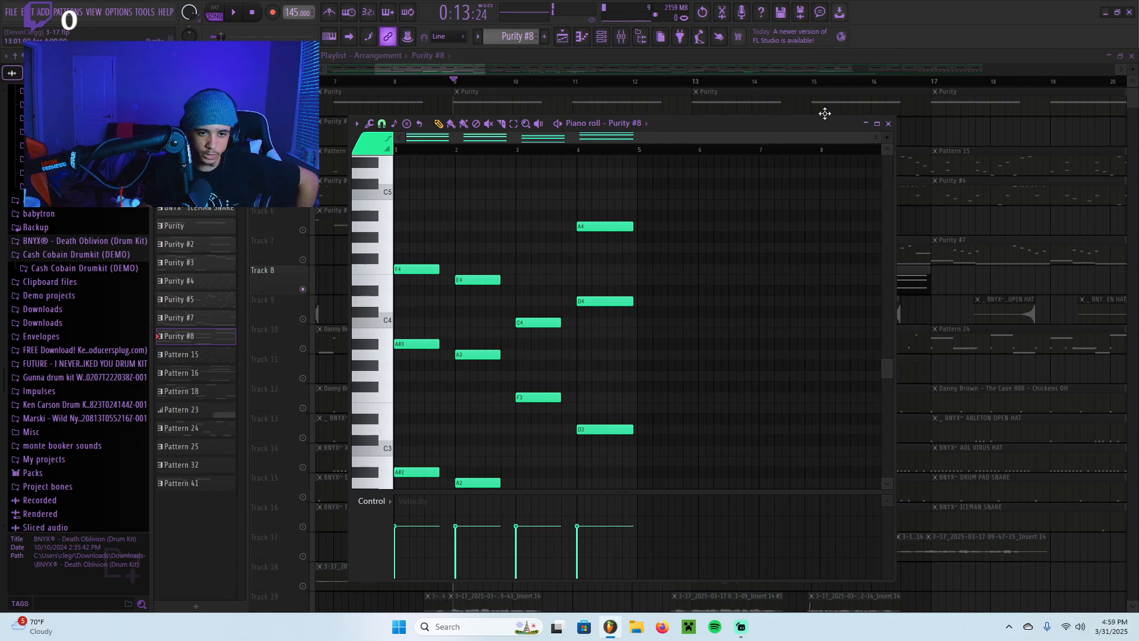
Close the piano roll, unsolo Track 8, and solo the Renzo Piano track in the playlist.
left_click(888, 123)
scroll(457, 234, "down", 5)
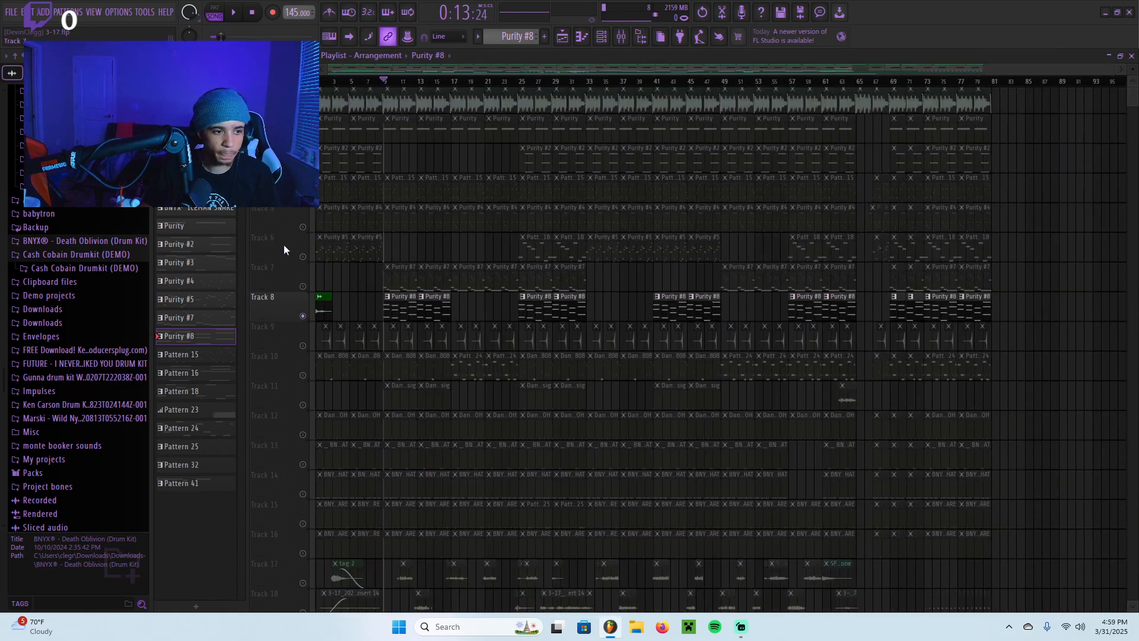
right_click(303, 318)
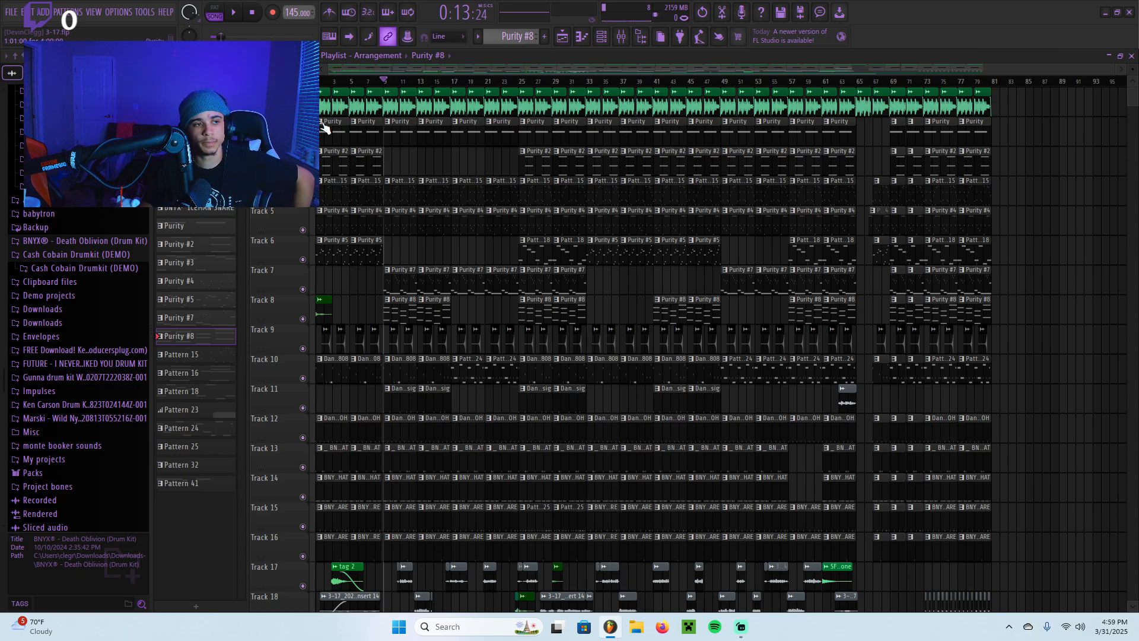
right_click(303, 111)
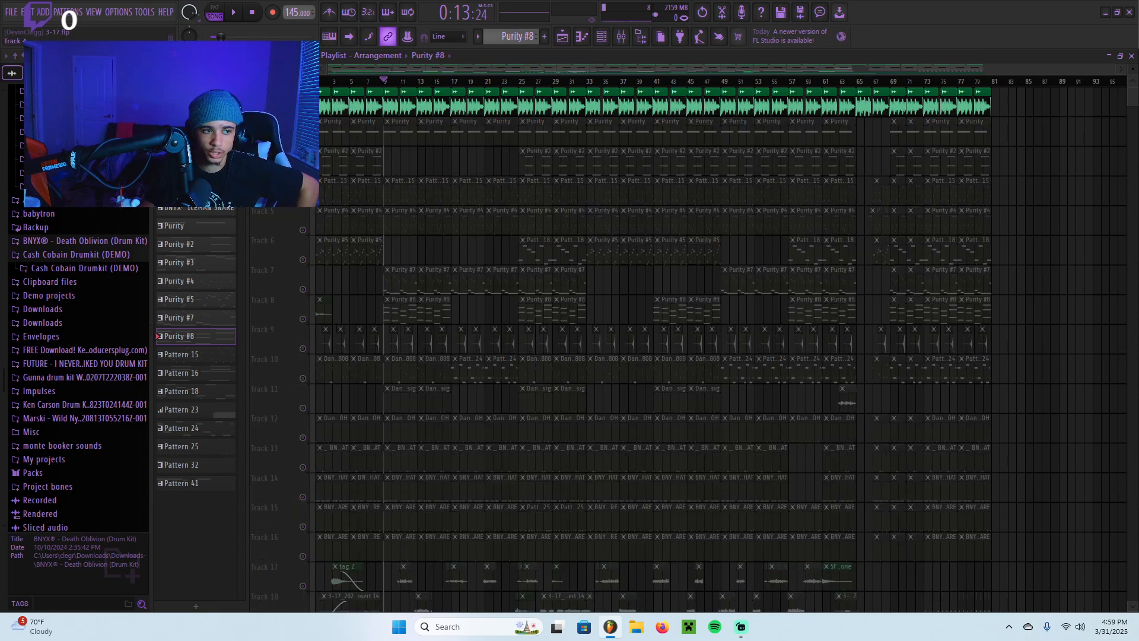
Unmute the Purity and Purity #2 tracks, play them with Renzo Piano from bar 1, and unmute the Pattern 15 track.
scroll(326, 244, "up", 6)
left_click_drag(407, 82, 312, 86)
left_click(303, 141)
left_click(303, 170)
key("space")
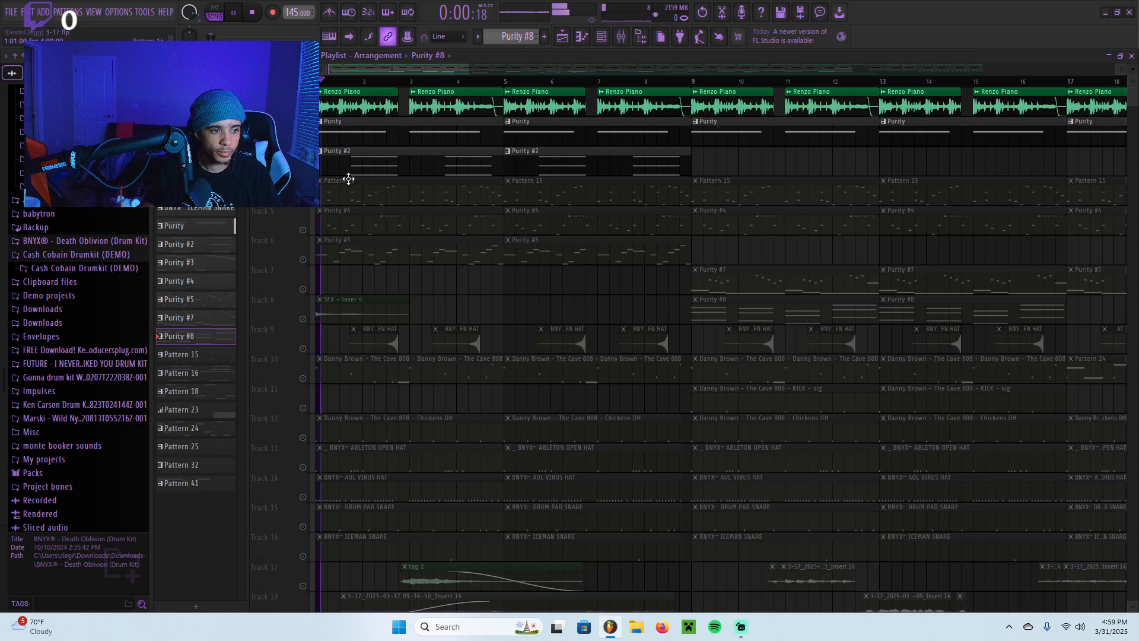
left_click(303, 200)
key("space")
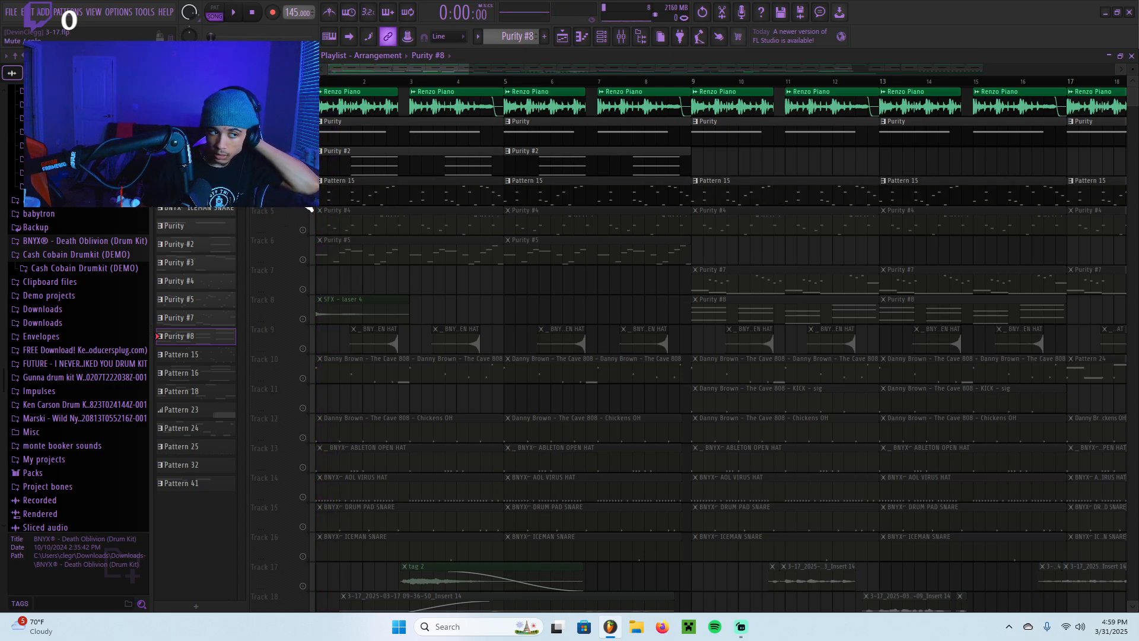
Solo the Pattern 15 track and start playback from the beginning of the playlist.
right_click(307, 207)
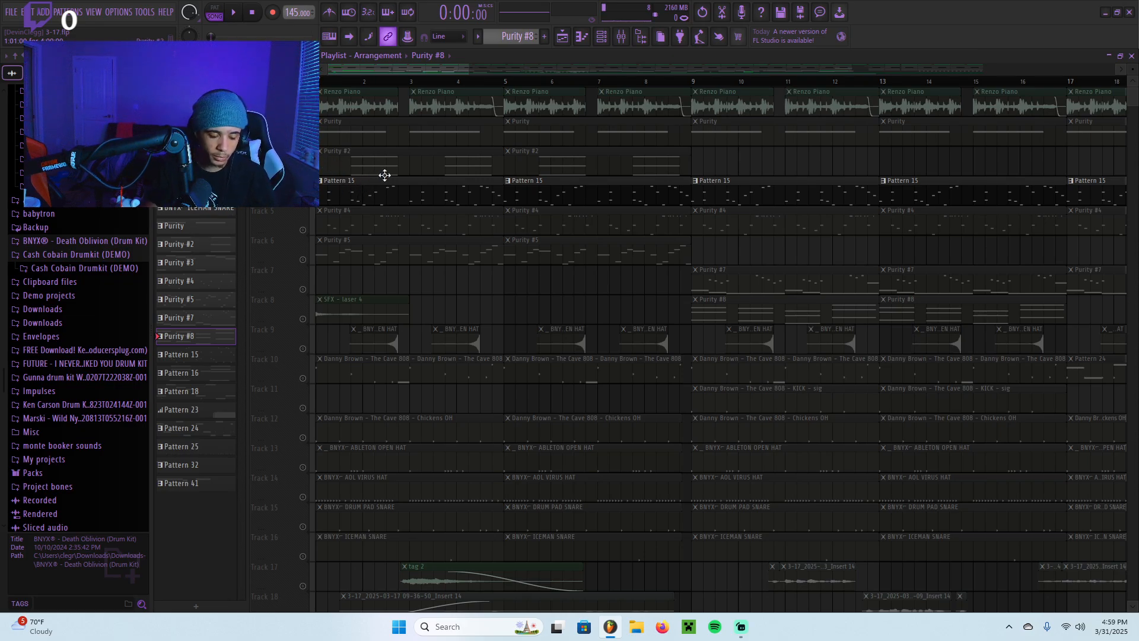
key("space")
scroll(309, 207, "up", 2)
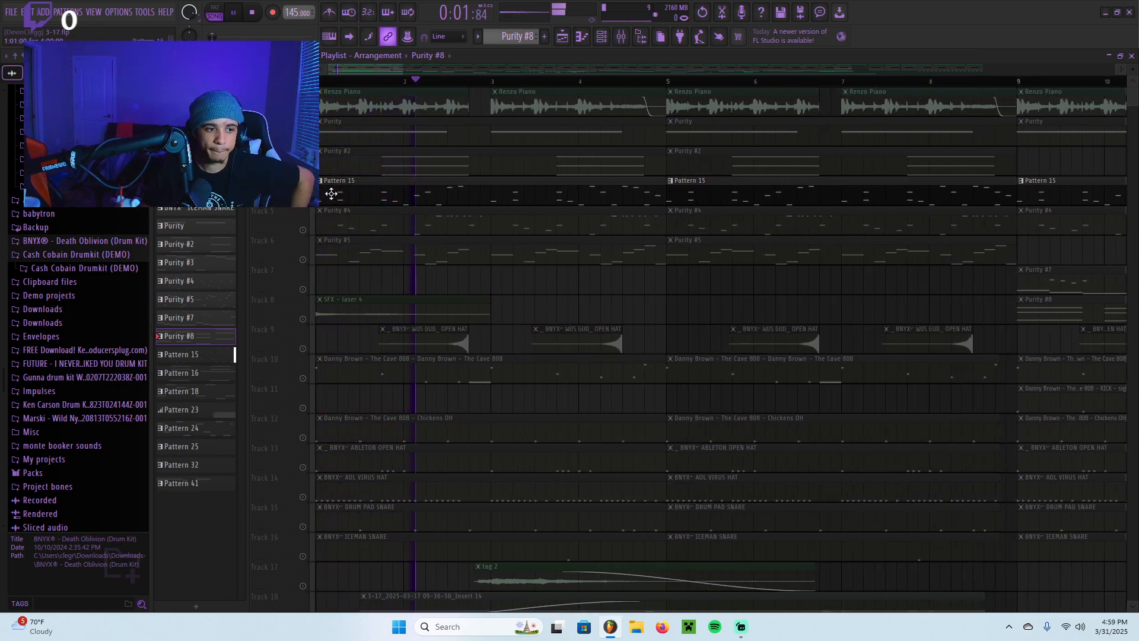
left_click(419, 190)
Examine Pattern 15's Serum notes in the piano roll across the low and high octaves during playback, then stop and close it.
double_click(552, 189)
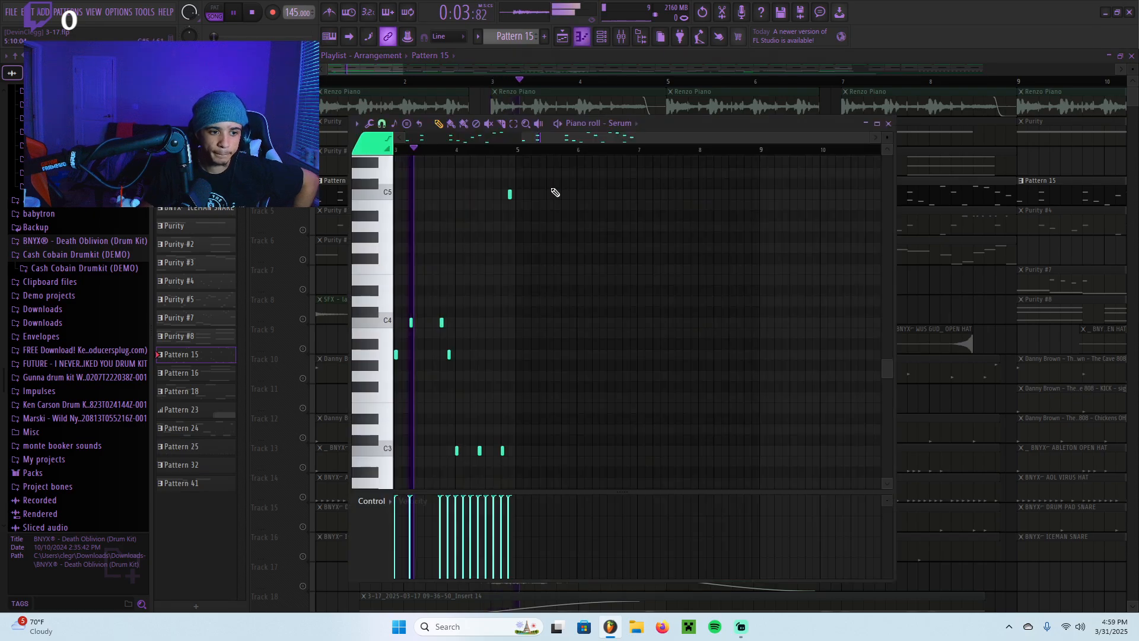
scroll(507, 295, "left", 2)
scroll(546, 277, "up", 5)
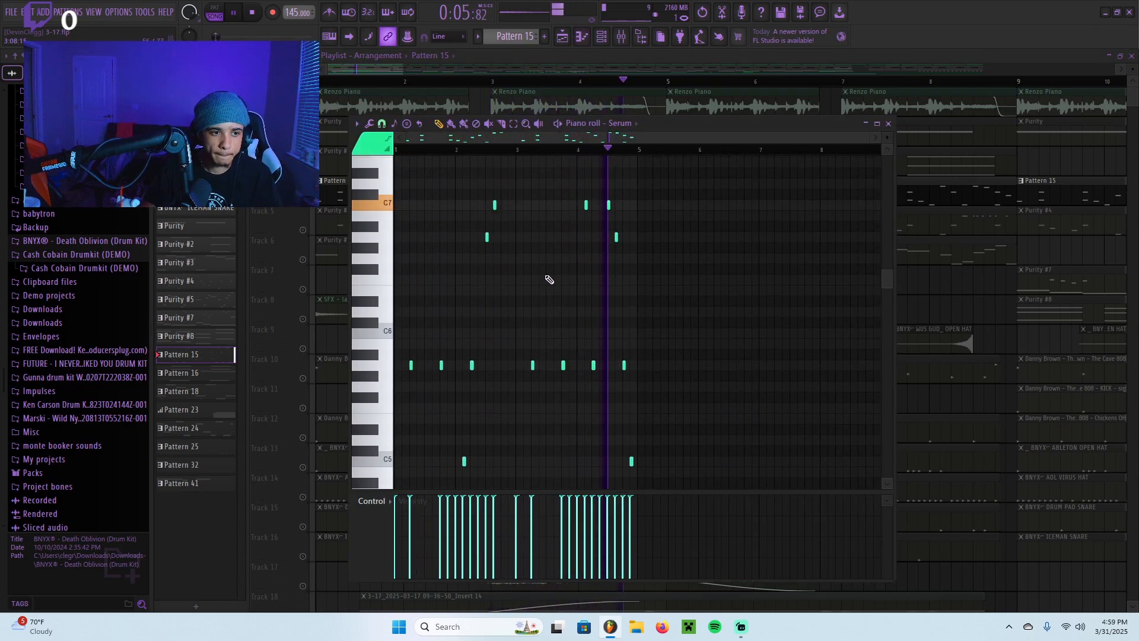
scroll(550, 280, "down", 5)
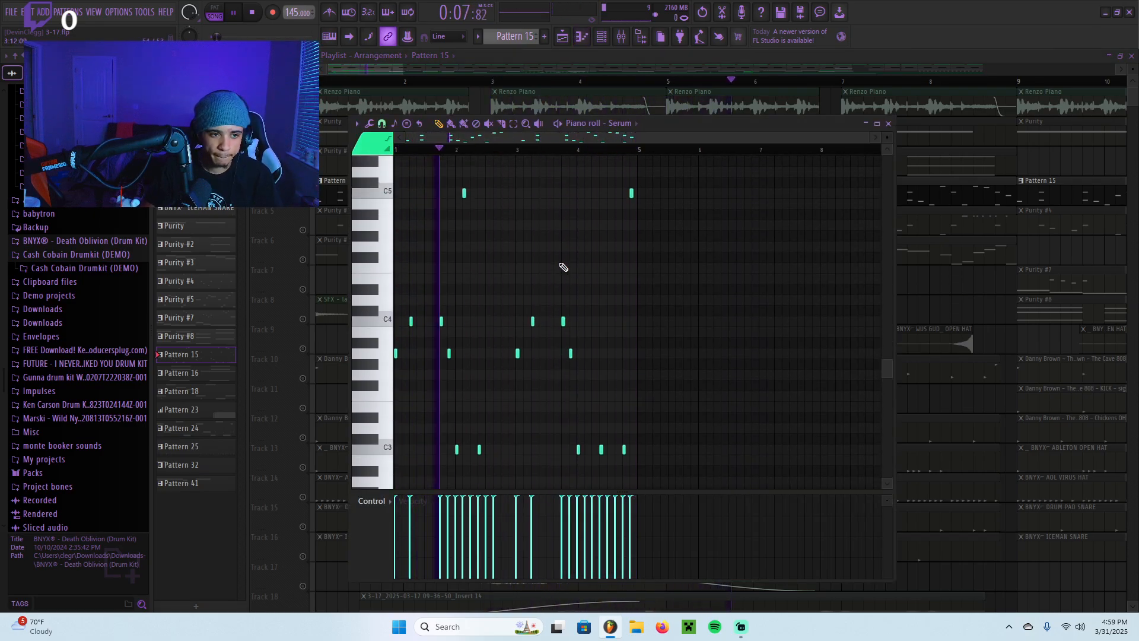
scroll(560, 270, "up", 5)
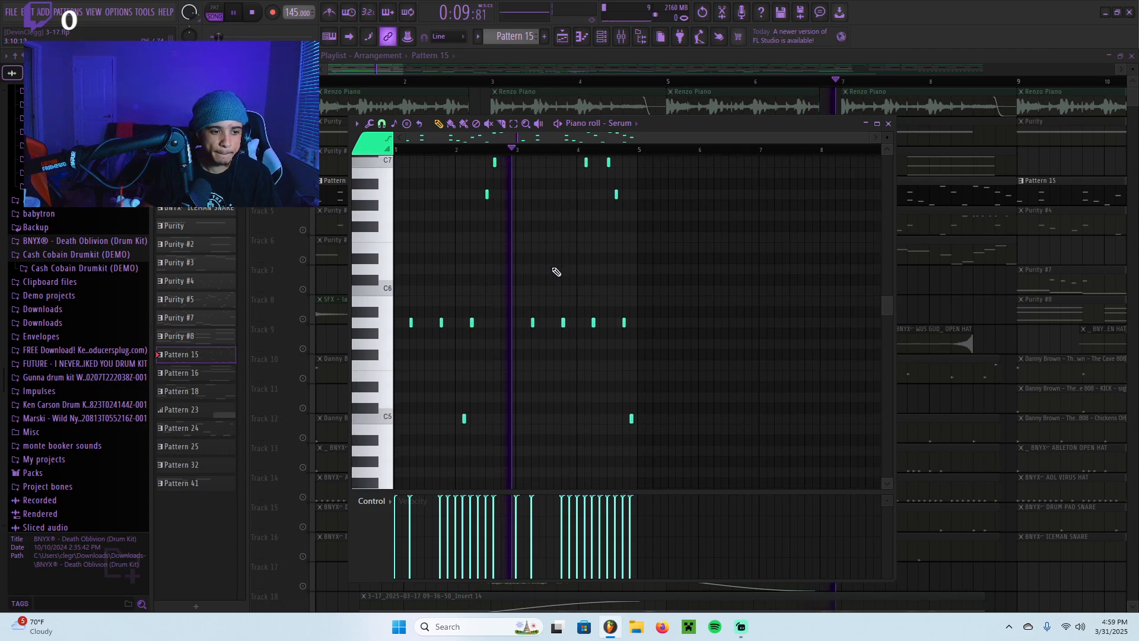
scroll(554, 273, "down", 6)
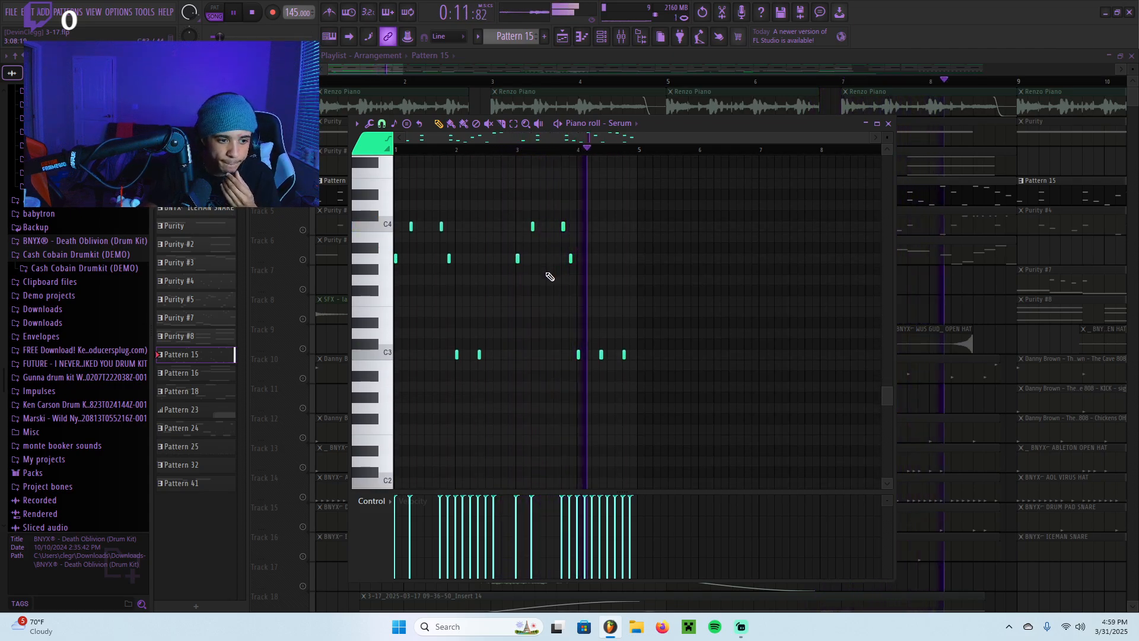
key("space")
scroll(547, 279, "up", 1)
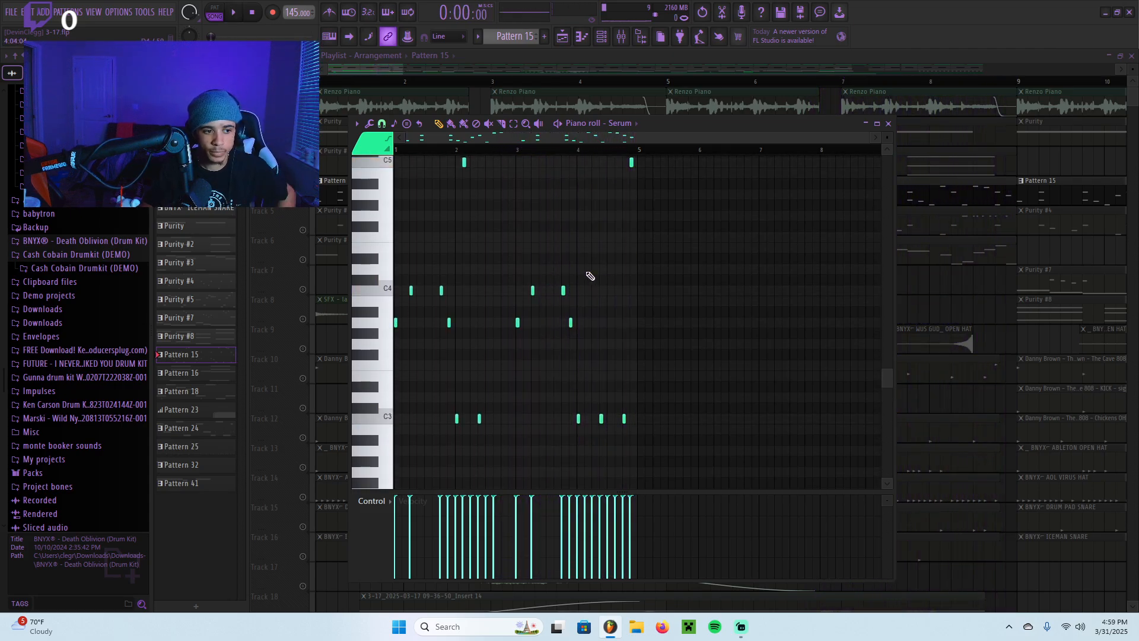
scroll(650, 236, "up", 3)
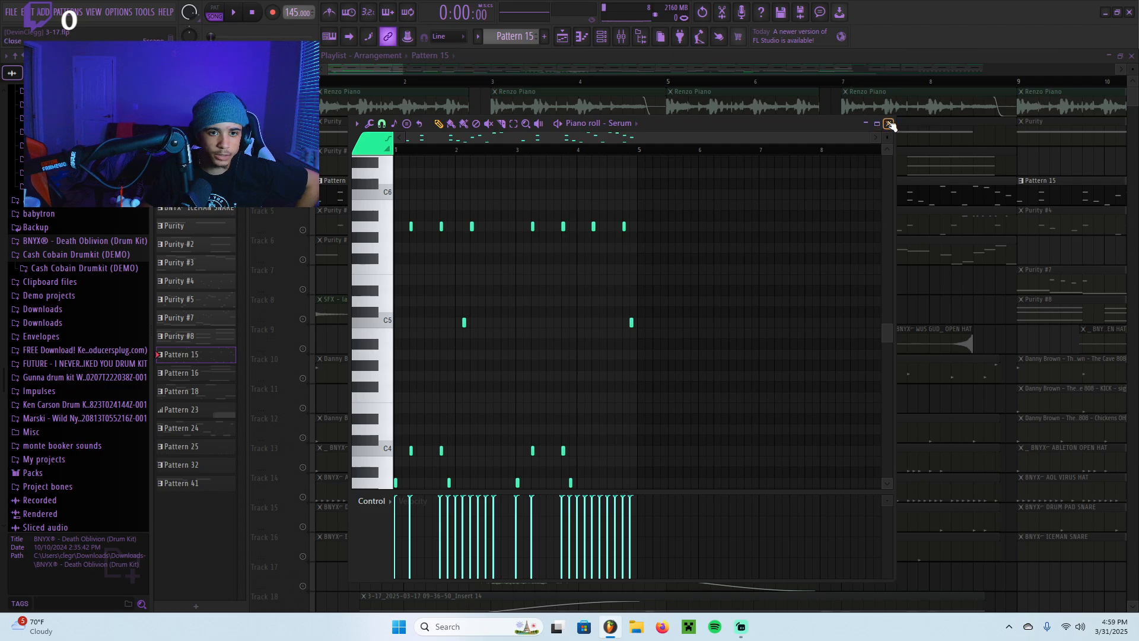
left_click(889, 124)
Inspect the PL Dreamy NuDisco [SW] preset in the Serum instrument used by Pattern 15, and close the plugin.
left_click(601, 36)
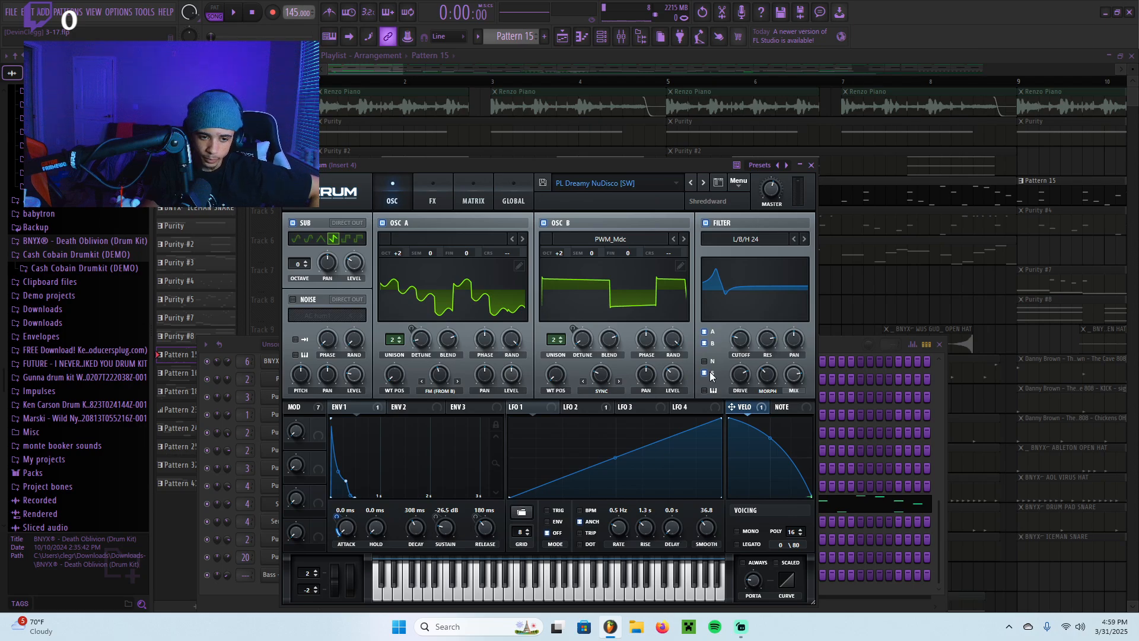
left_click_drag(614, 169, 649, 144)
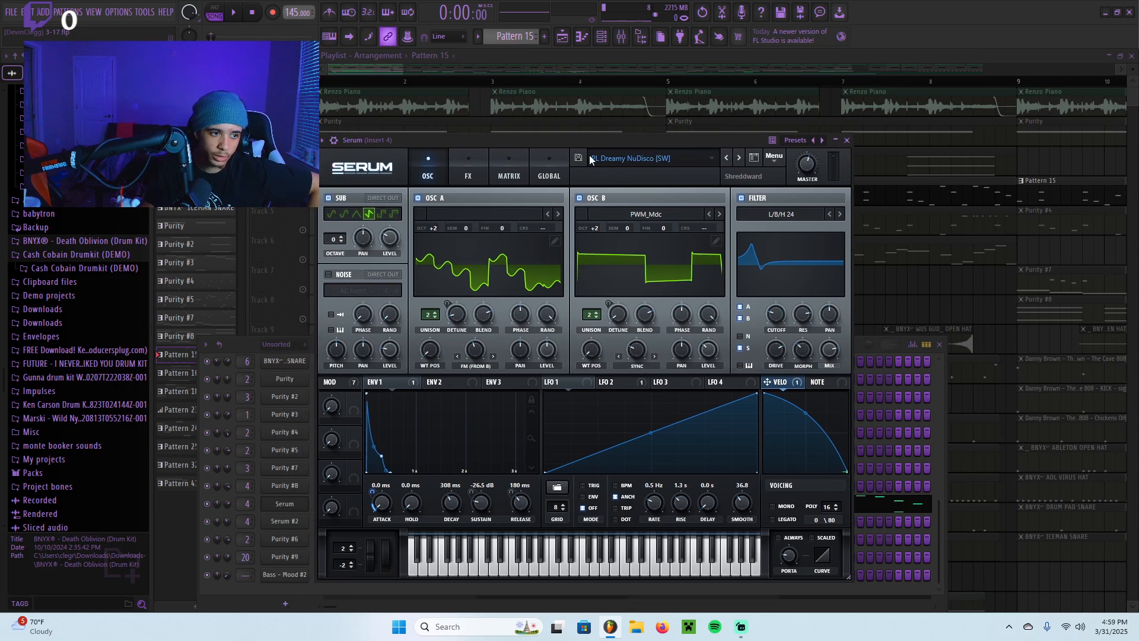
left_click(847, 141)
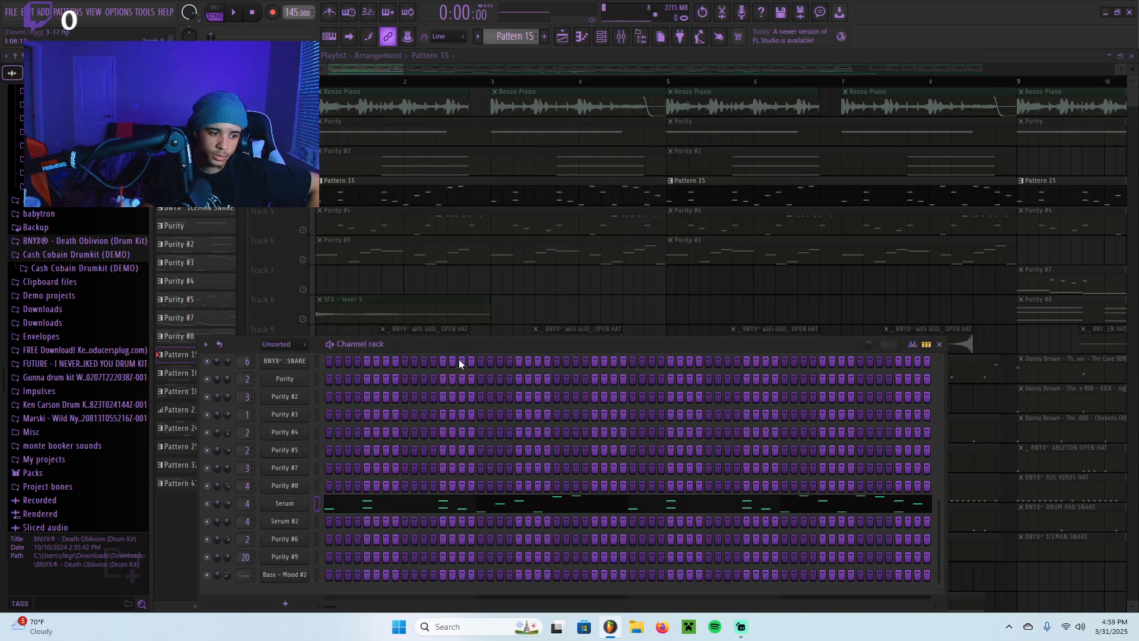
left_click(293, 506)
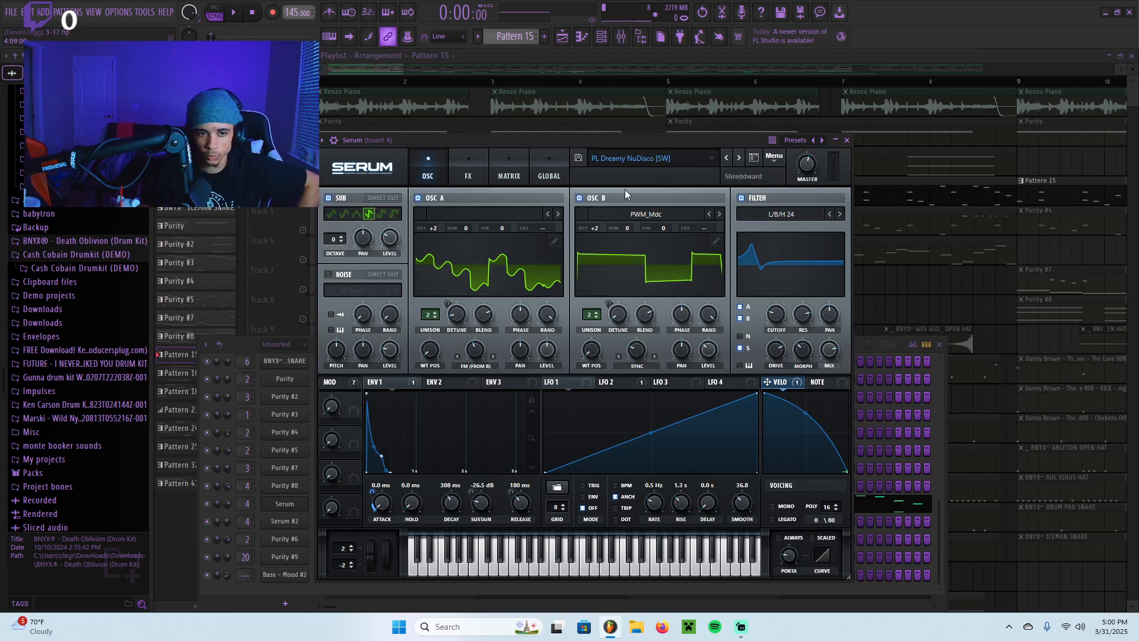
left_click(846, 140)
Add a new Serum 2 instrument channel to the channel rack and close its plugin window.
left_click(285, 603)
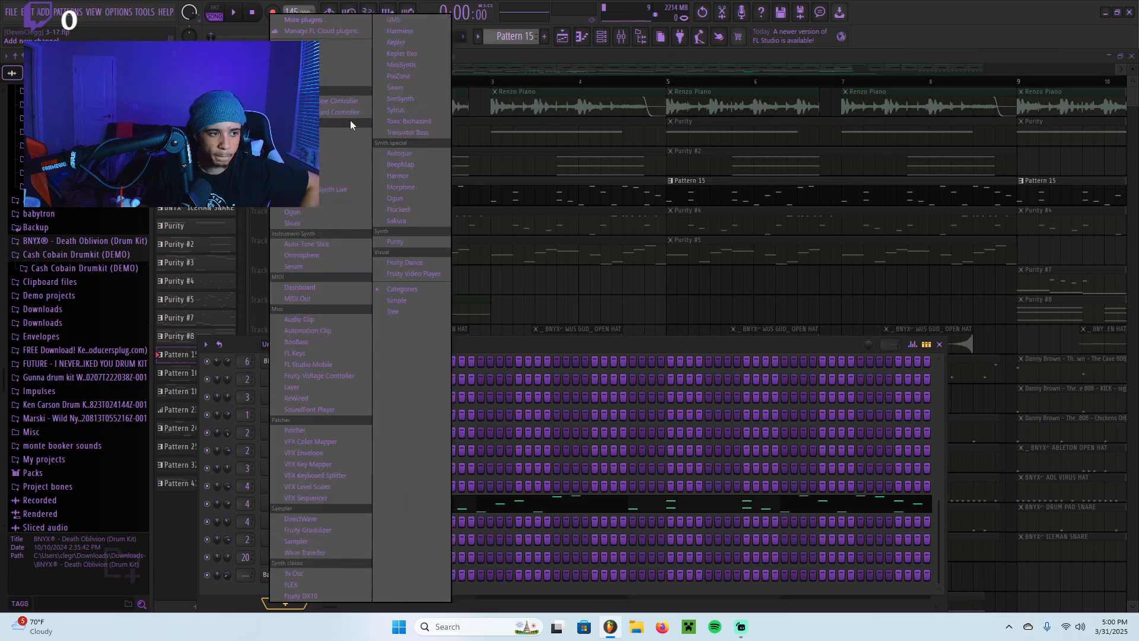
left_click(293, 267)
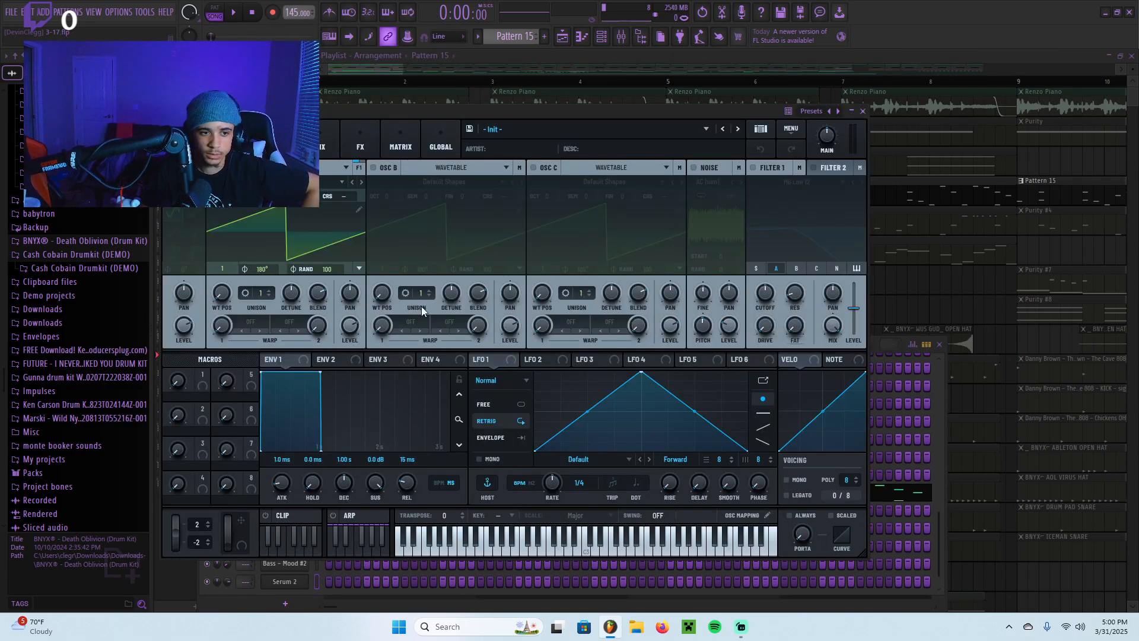
left_click(872, 113)
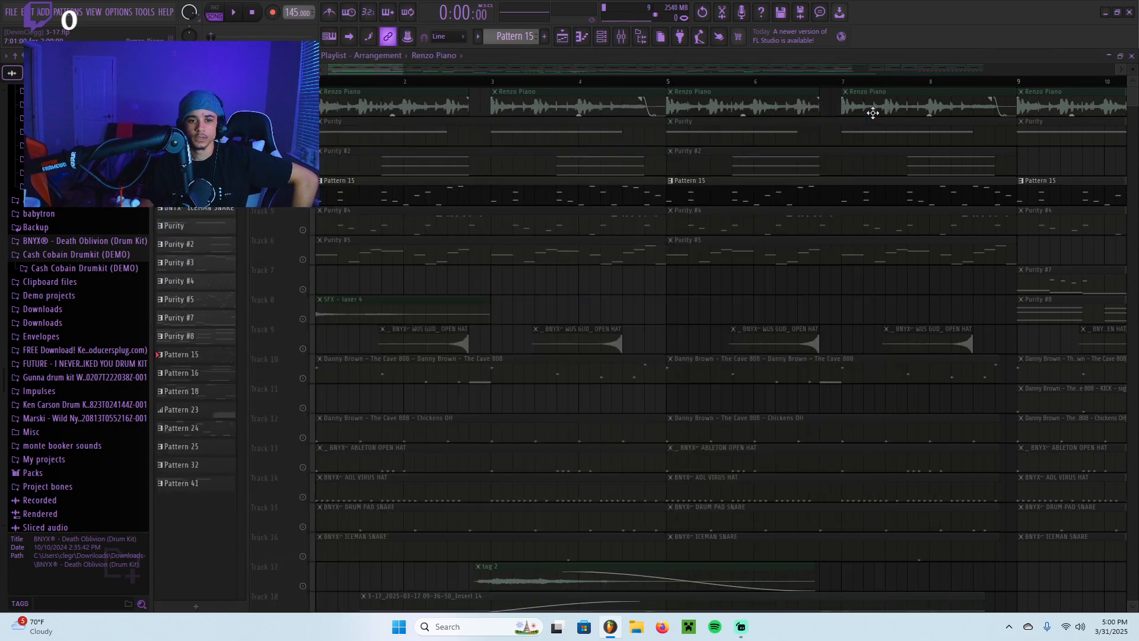
Unmute the Purity #2, Purity and Renzo Piano tracks and play them together with Pattern 15.
left_click(617, 37)
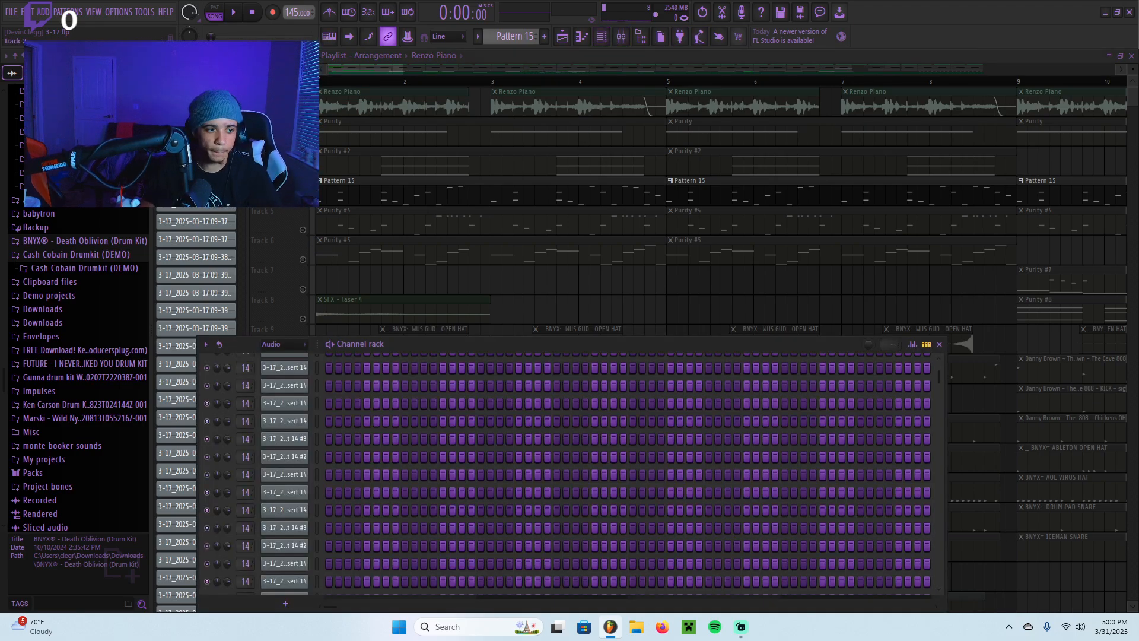
left_click(302, 171)
left_click(302, 140)
left_click(303, 111)
key("space")
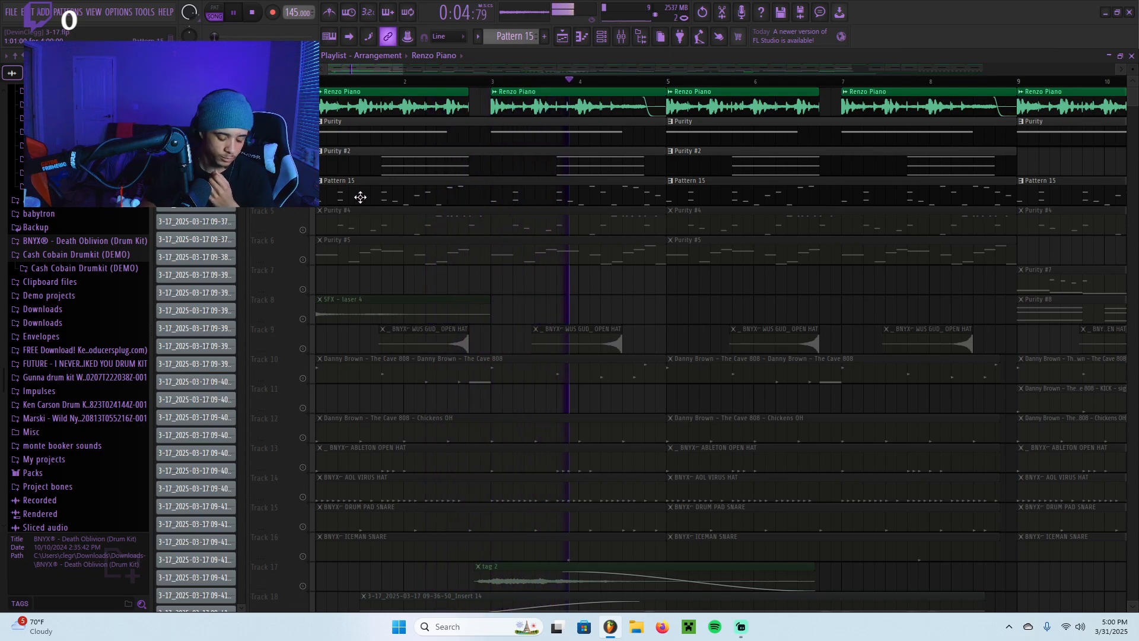
key("space")
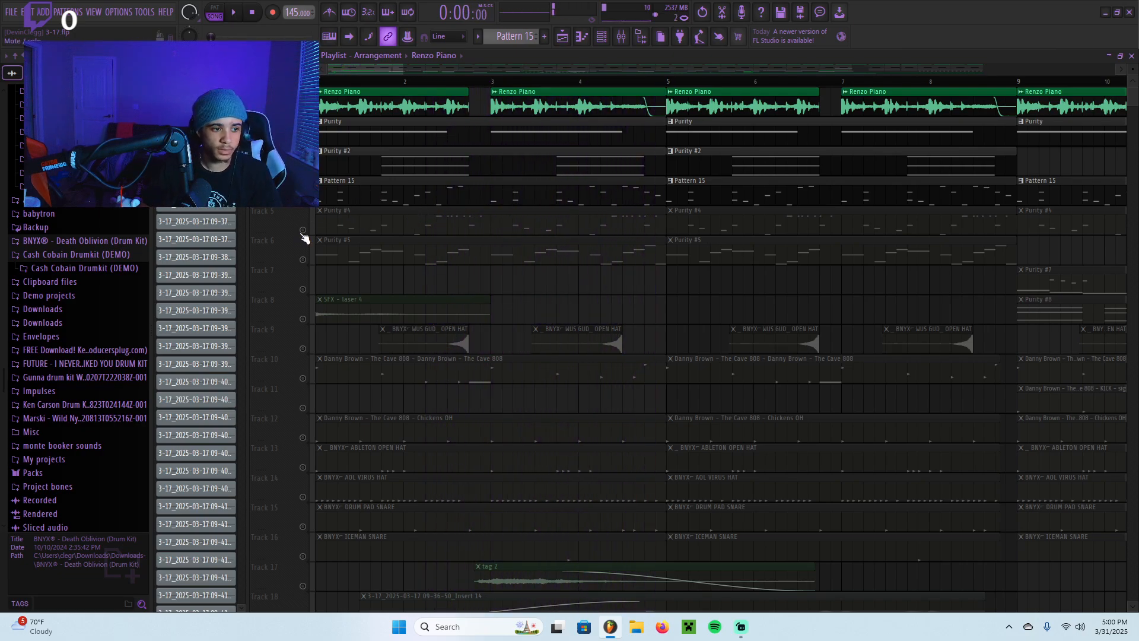
Solo the Purity #4 track on Track 5, play it, and examine its notes in the piano roll.
right_click(302, 230)
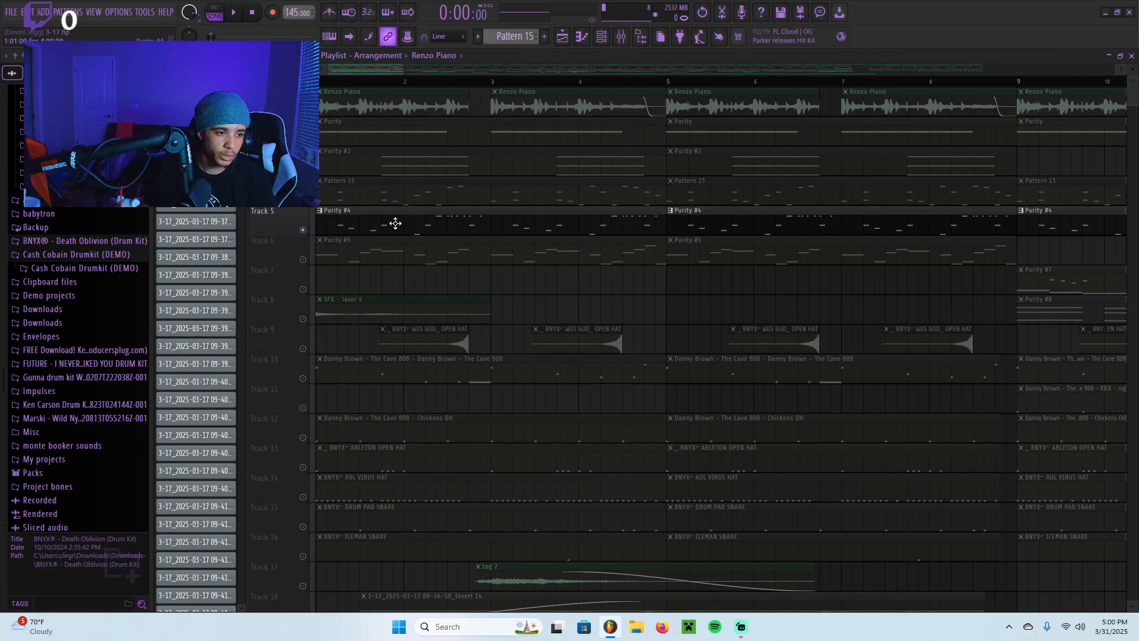
key("space")
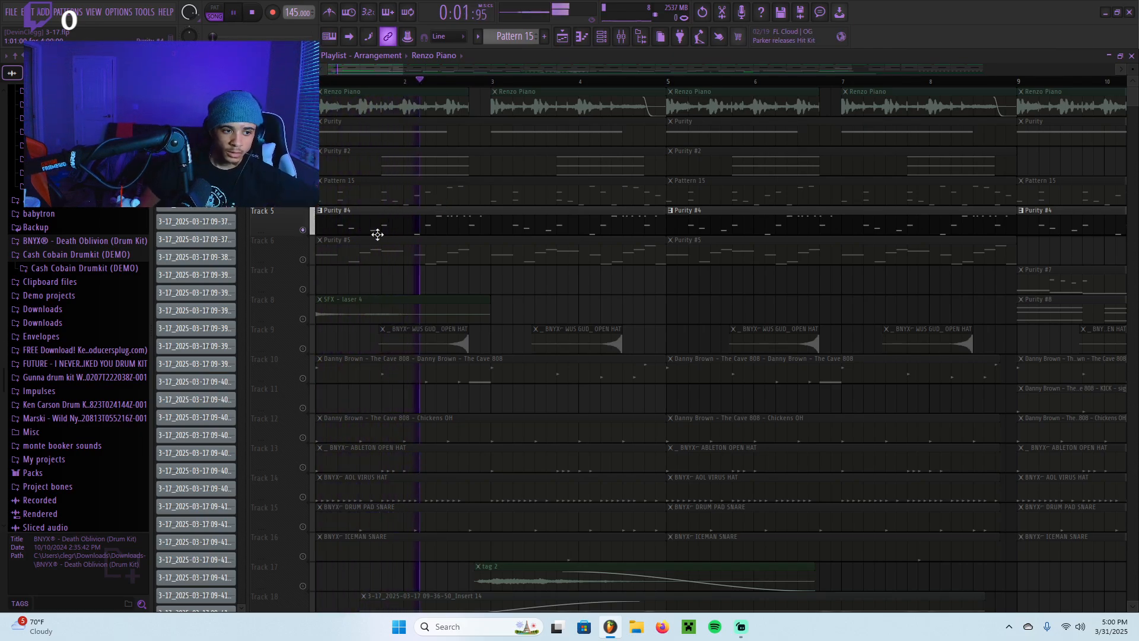
double_click(409, 215)
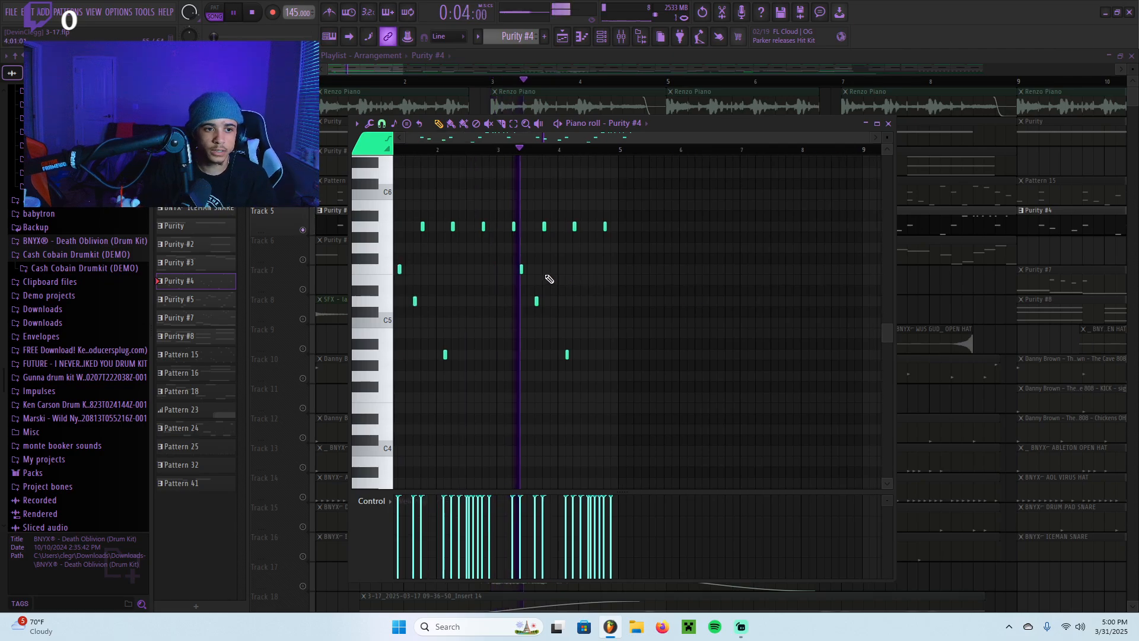
key("space")
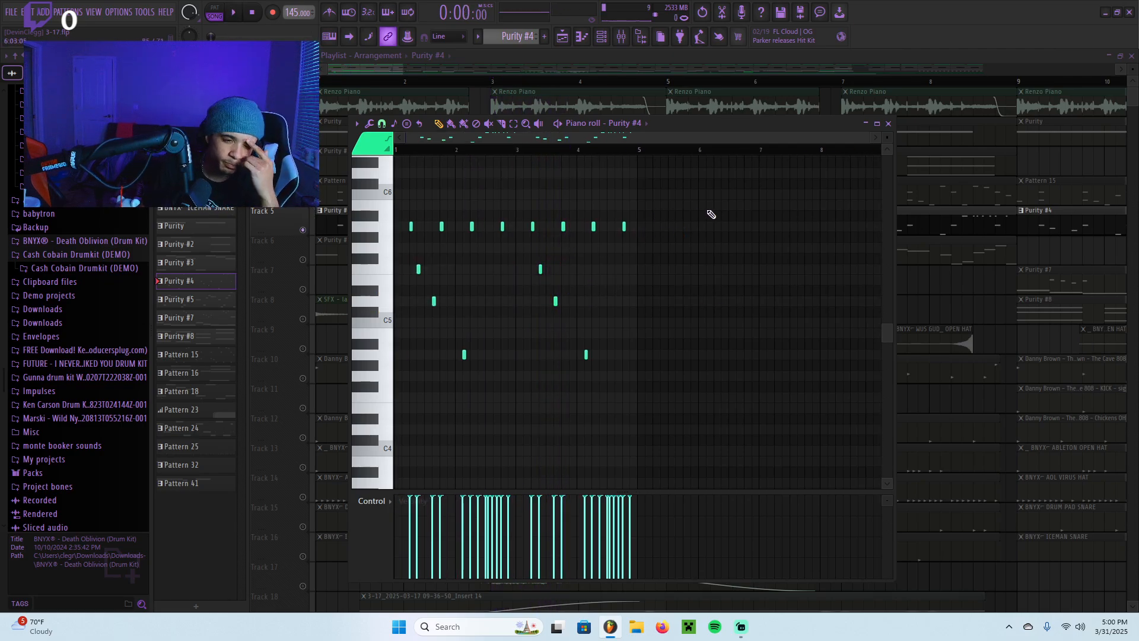
left_click(888, 124)
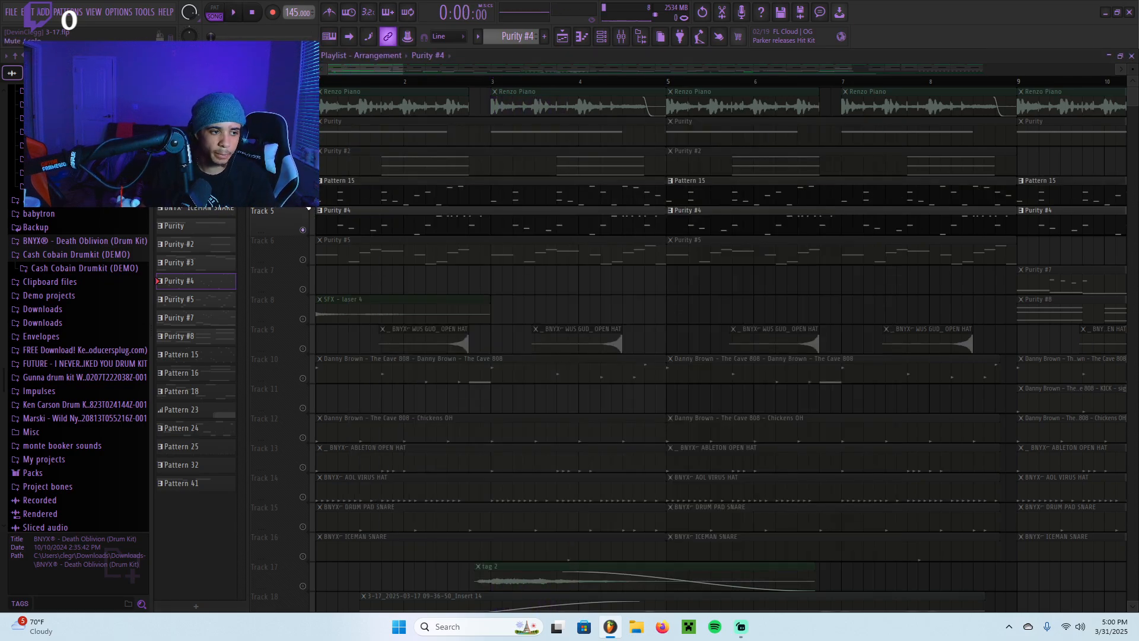
Play the Pattern 15 and Purity #4 tracks together from the start of the playlist.
scroll(427, 224, "down", 3)
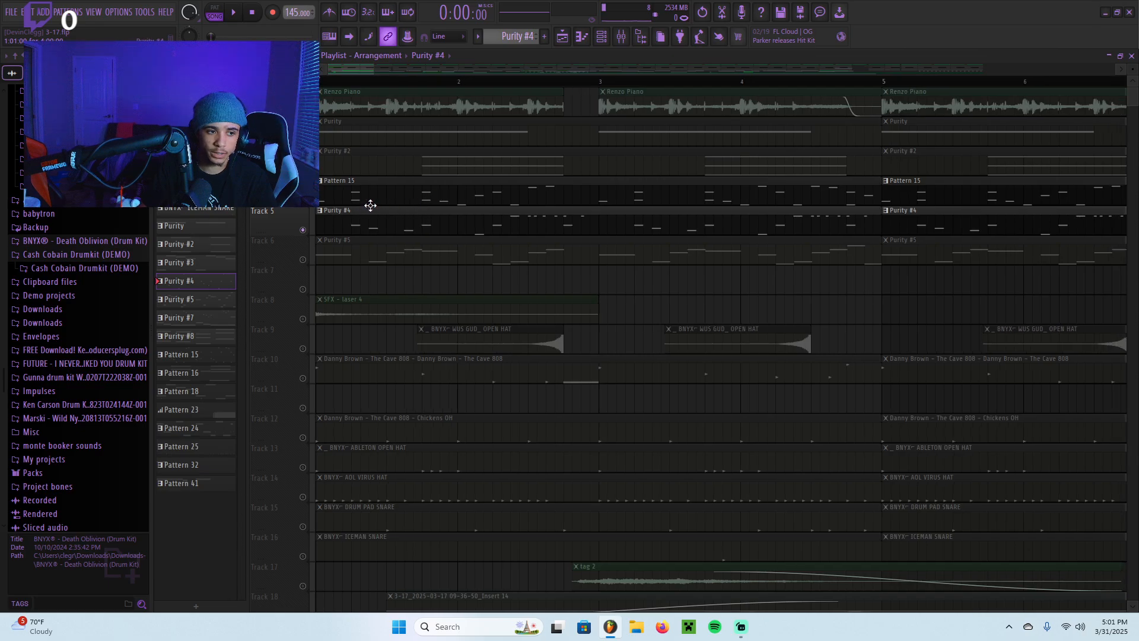
key("space")
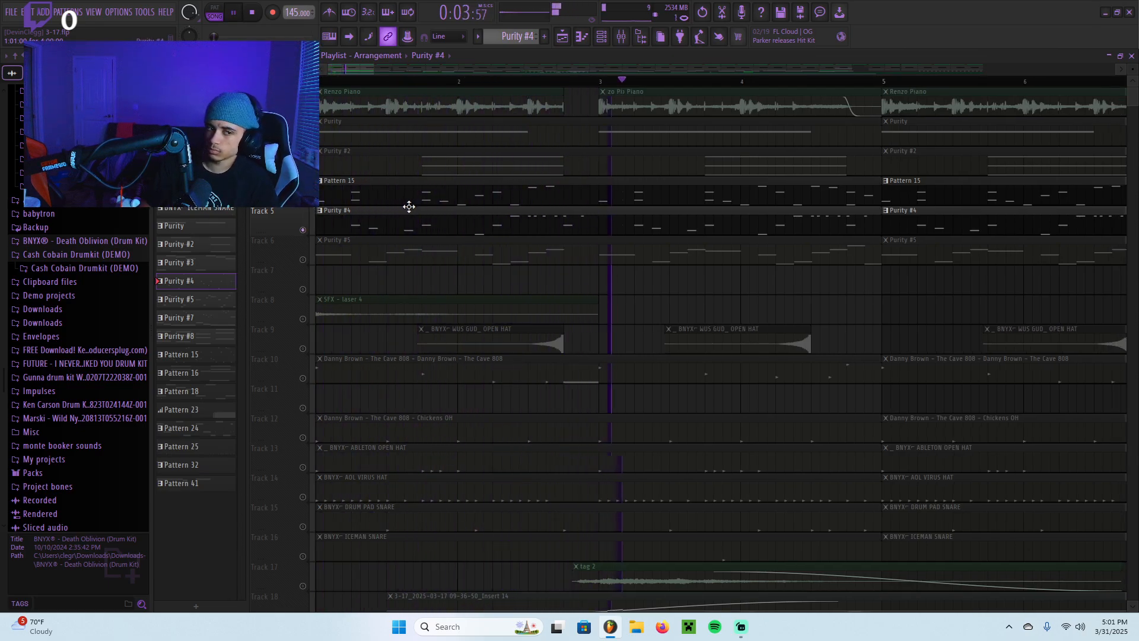
scroll(412, 208, "down", 1)
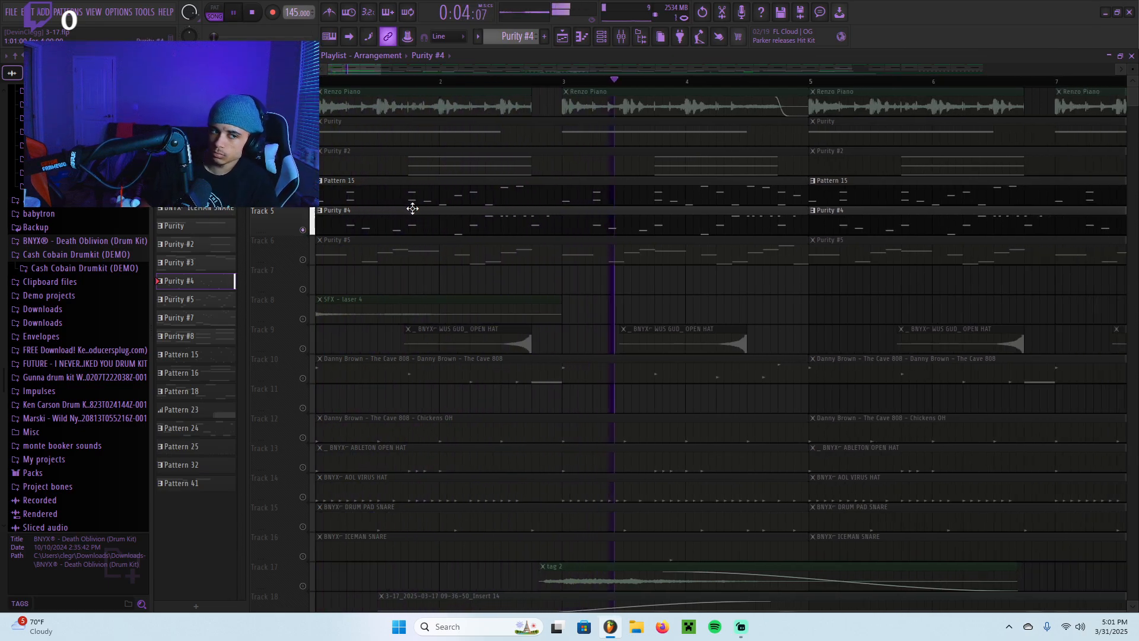
key("space")
Solo Purity #4 again and examine its high repeated A6 notes up close in the piano roll during playback.
right_click(303, 230)
key("space")
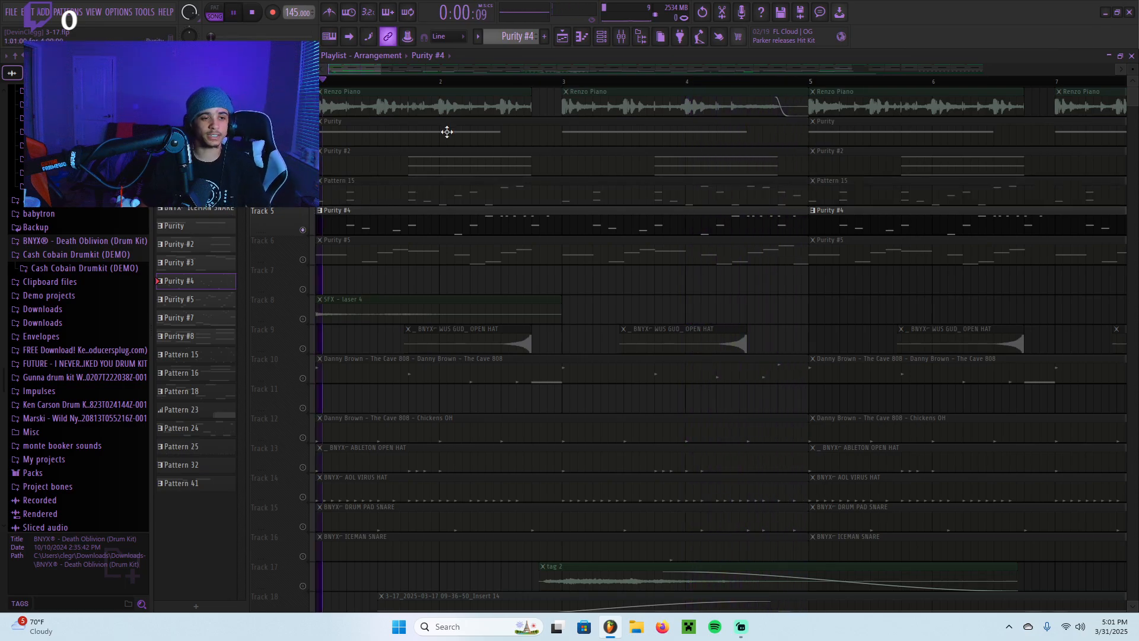
double_click(480, 226)
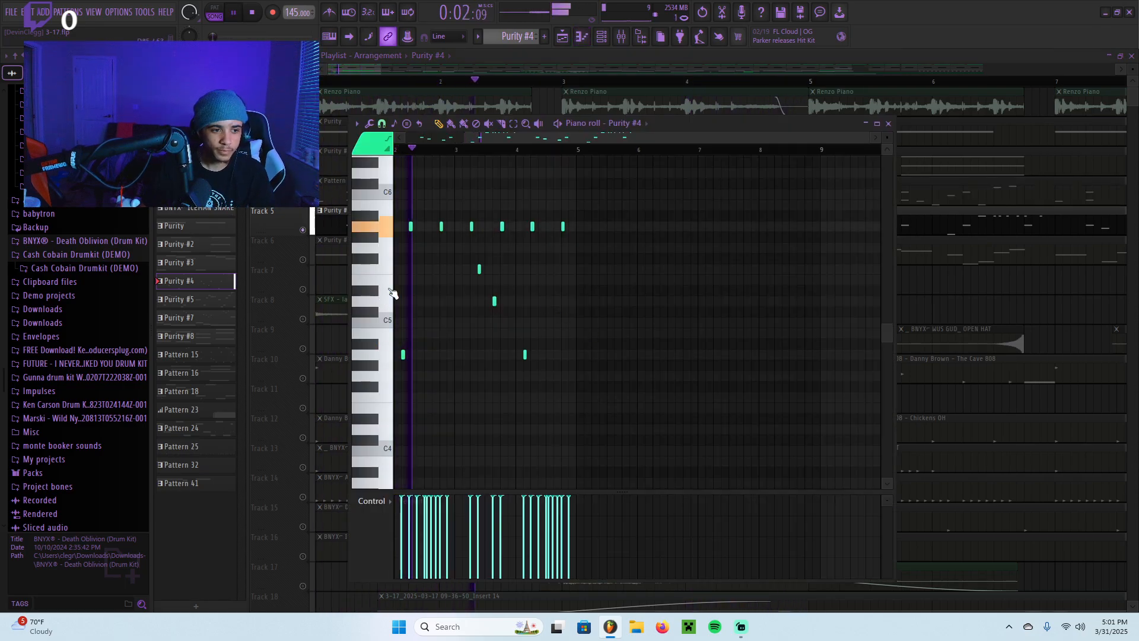
scroll(451, 264, "up", 3)
scroll(474, 279, "up", 5, "ctrl")
key("space")
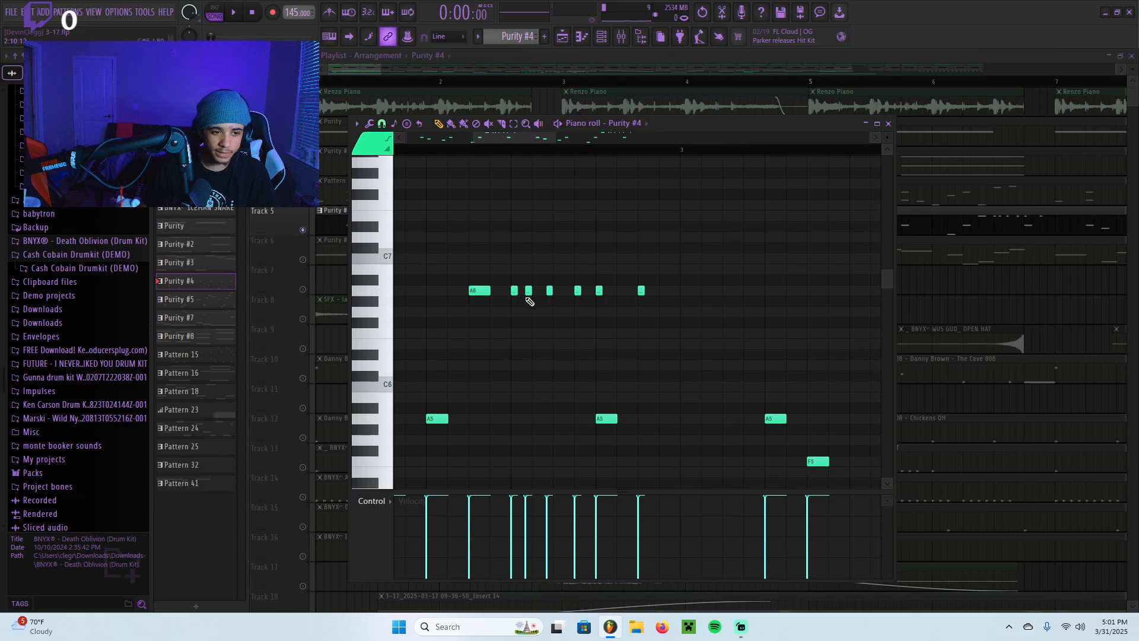
Play the soloed Purity #4 melody and check the instrument preset loaded in its Purity plugin.
key("space")
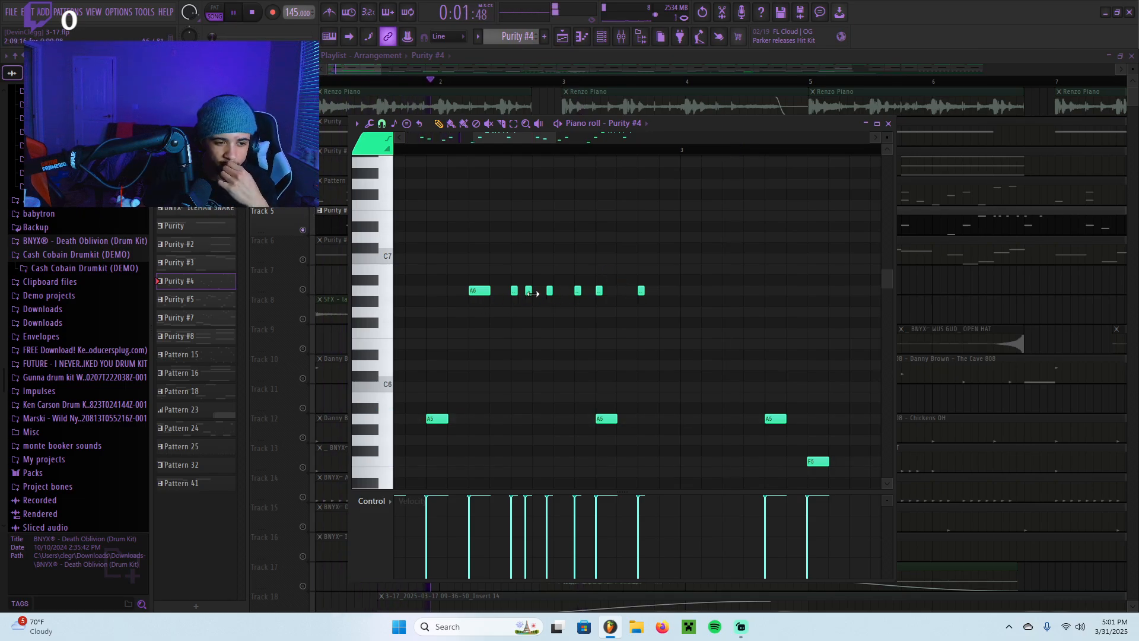
left_click(889, 124)
key("space")
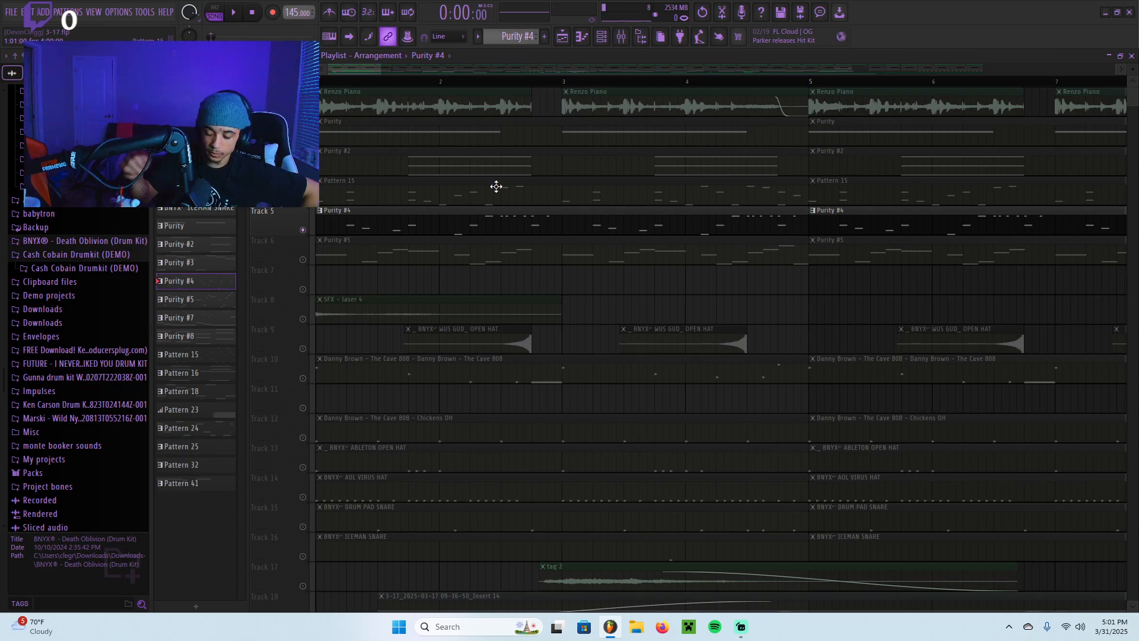
key("F6")
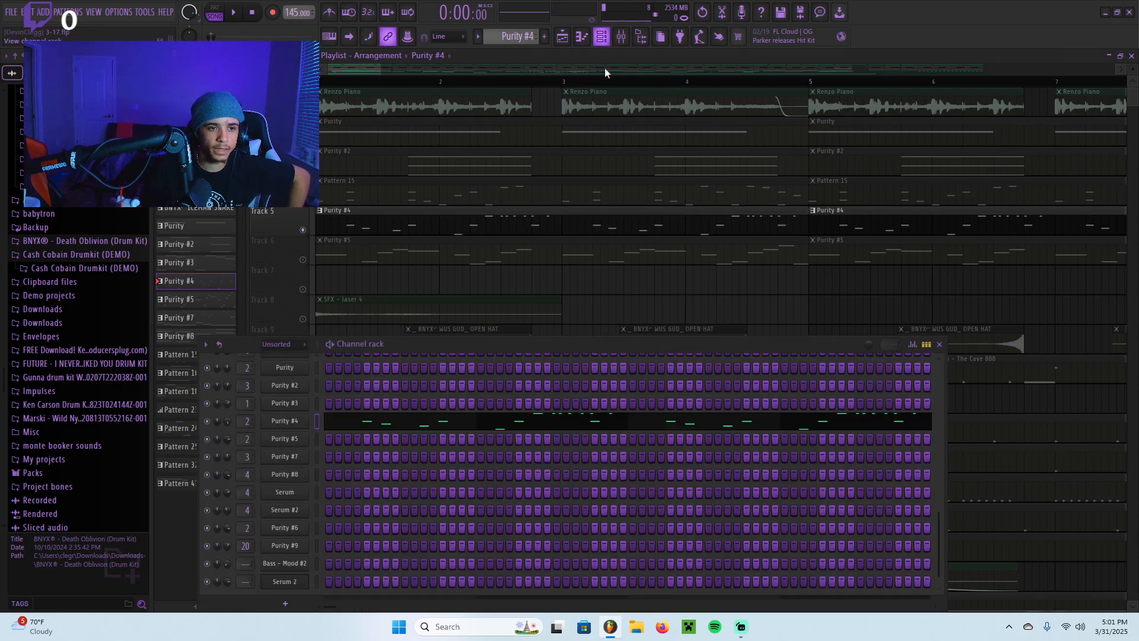
left_click(308, 421)
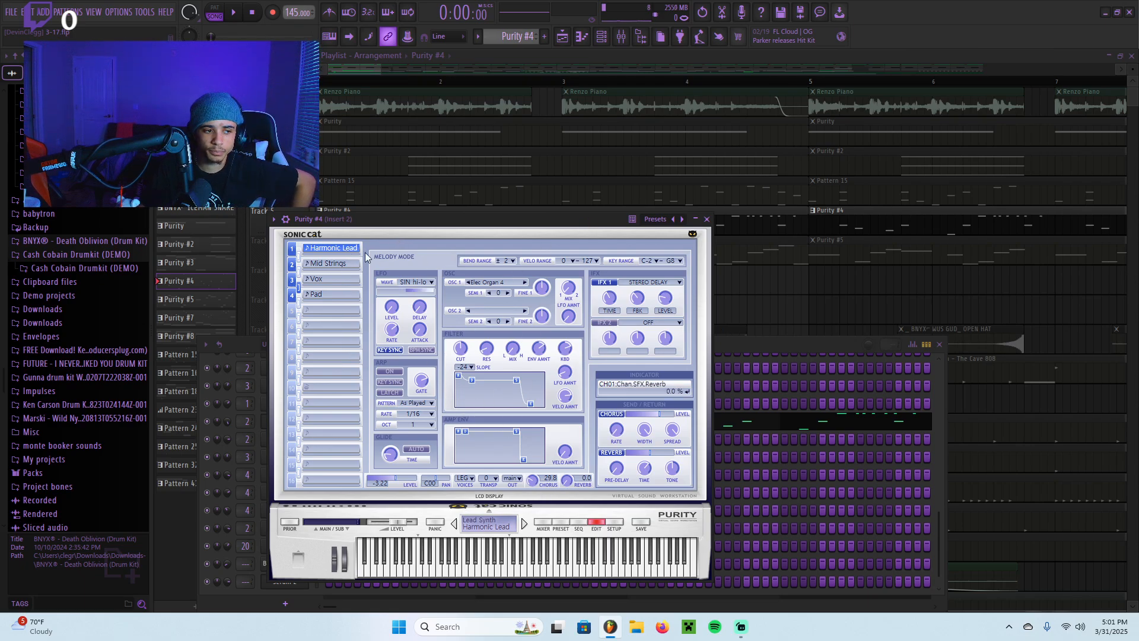
left_click(708, 220)
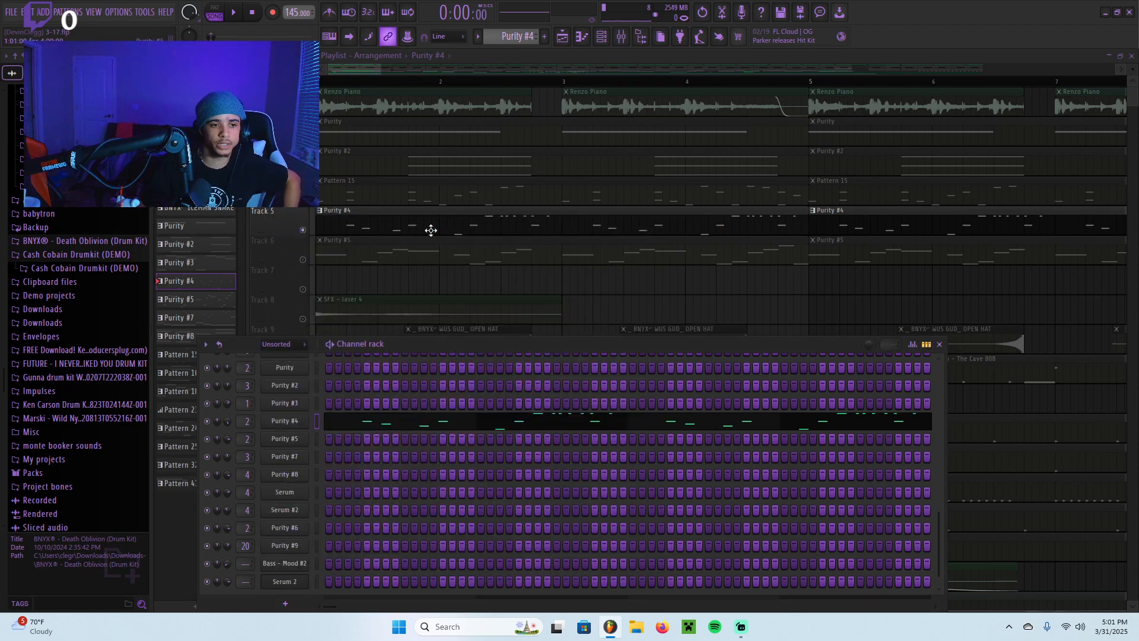
Examine where the repeated A6 notes overlap the A5 notes in the Purity #4 piano roll.
double_click(510, 224)
scroll(783, 410, "down", 4)
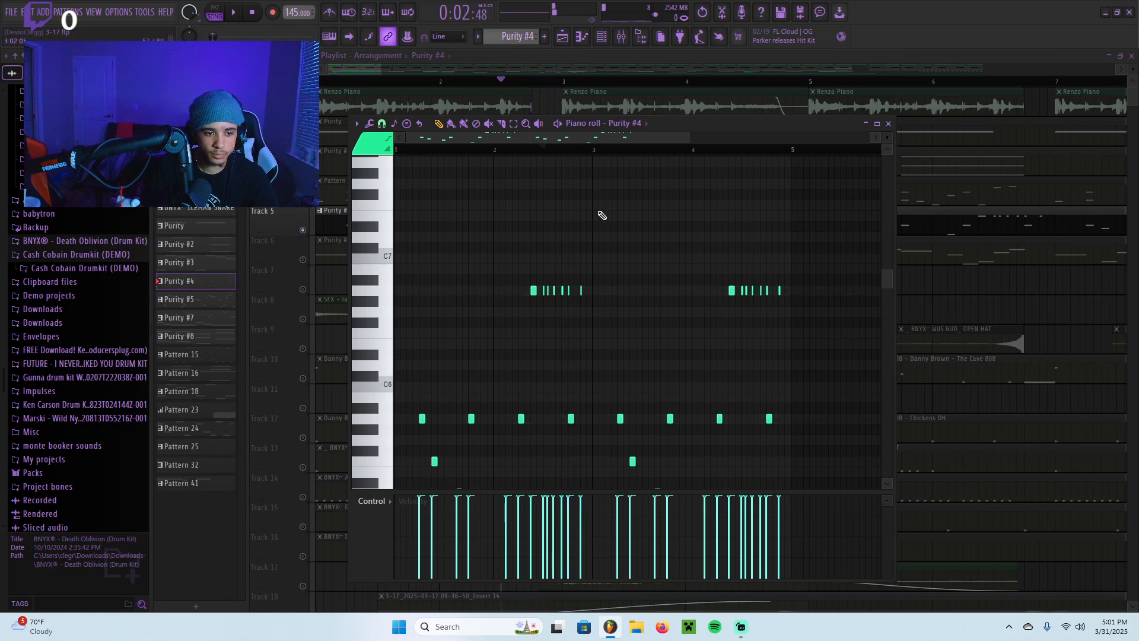
scroll(600, 213, "up", 5)
scroll(629, 347, "up", 3)
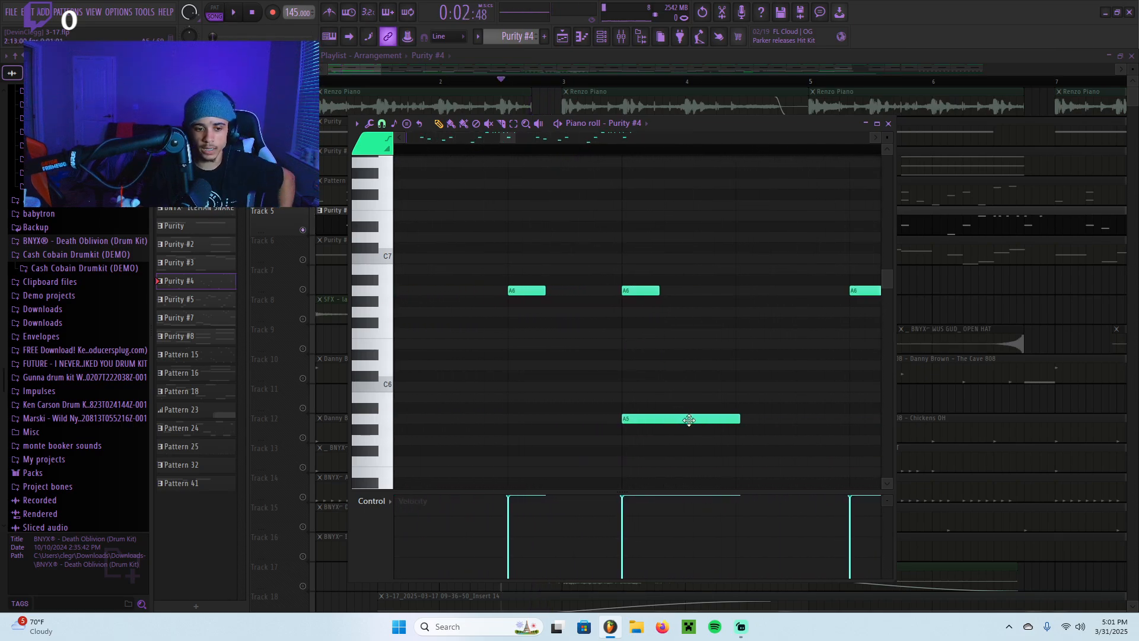
scroll(682, 389, "down", 5)
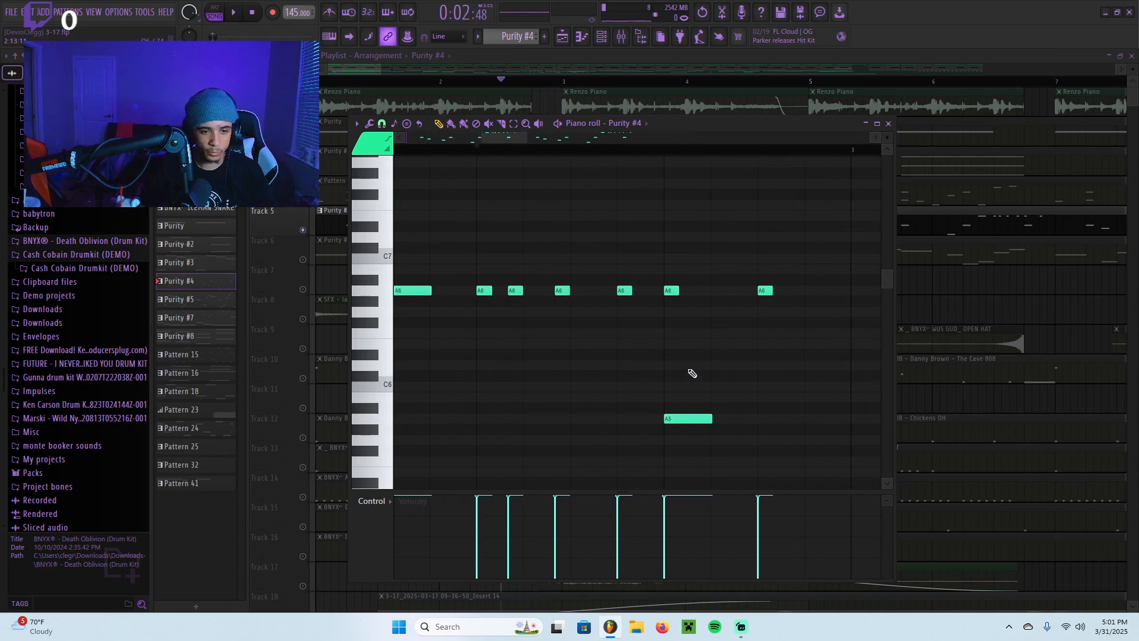
scroll(699, 297, "down", 6)
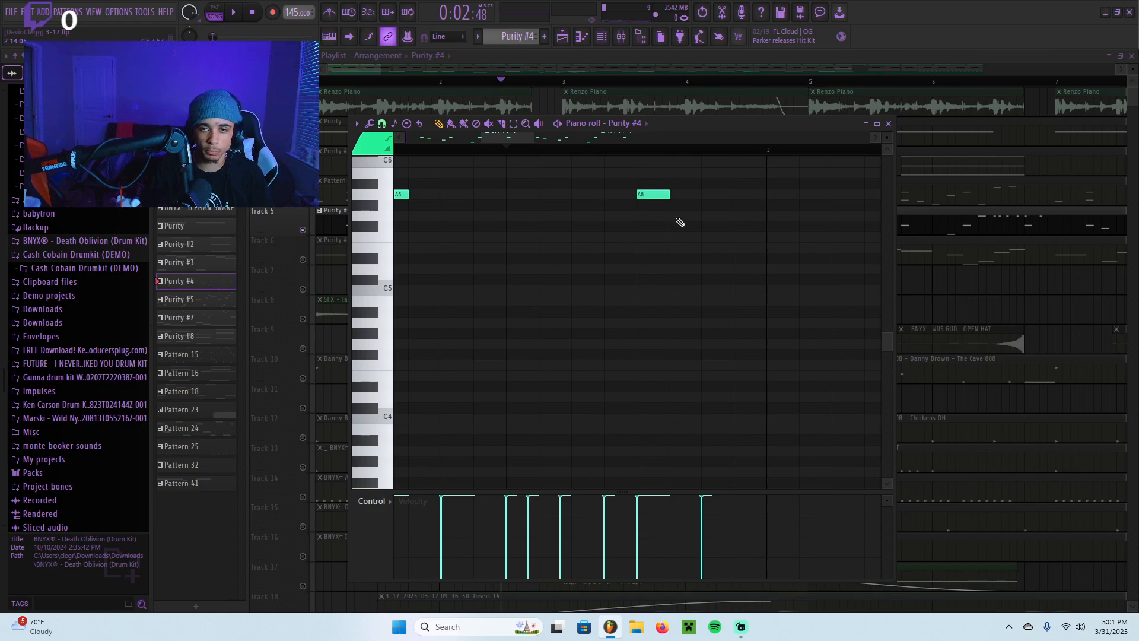
scroll(680, 222, "up", 5)
scroll(610, 291, "down", 2)
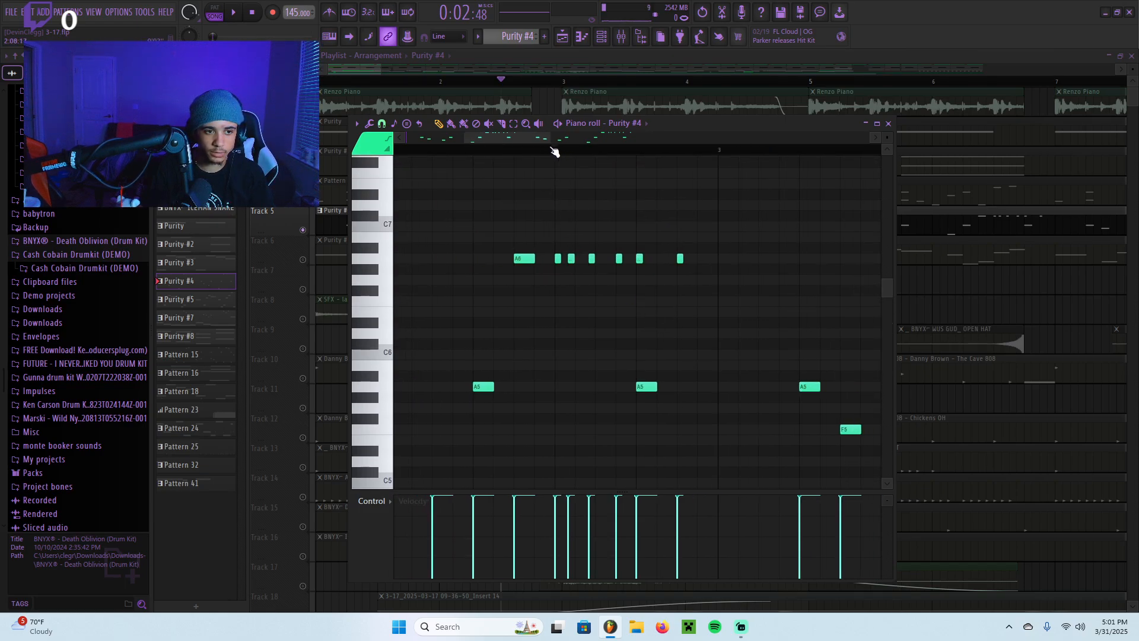
Play Purity #4 without the A5 note beneath the repeated A6 run, restore the deleted note, and play it again for comparison.
key("space")
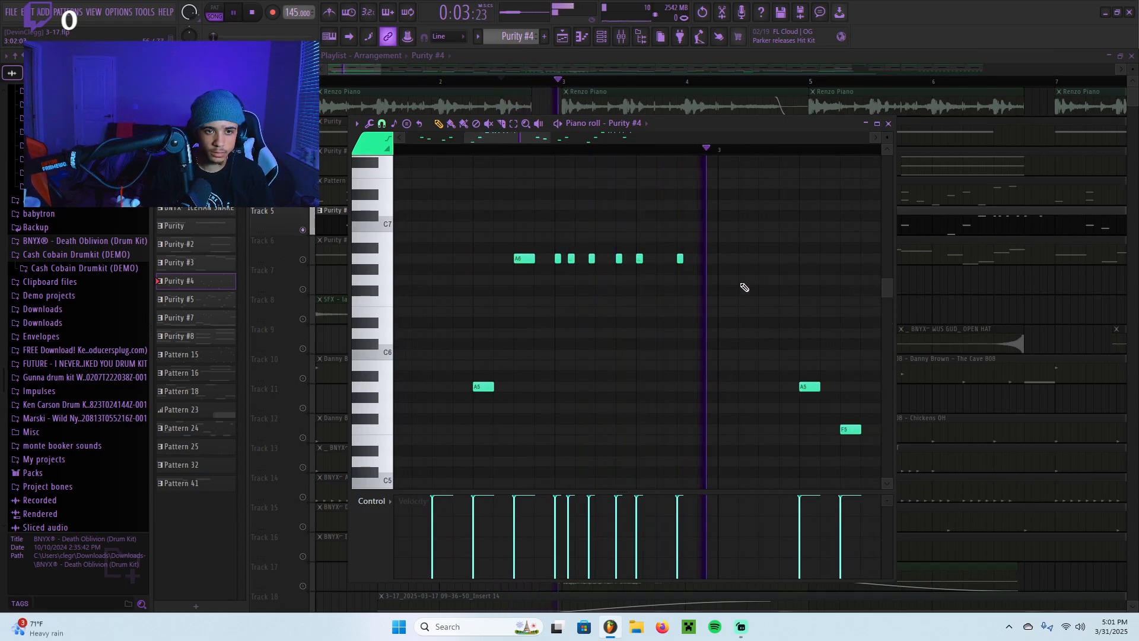
left_click(702, 14)
key("space")
key("space")
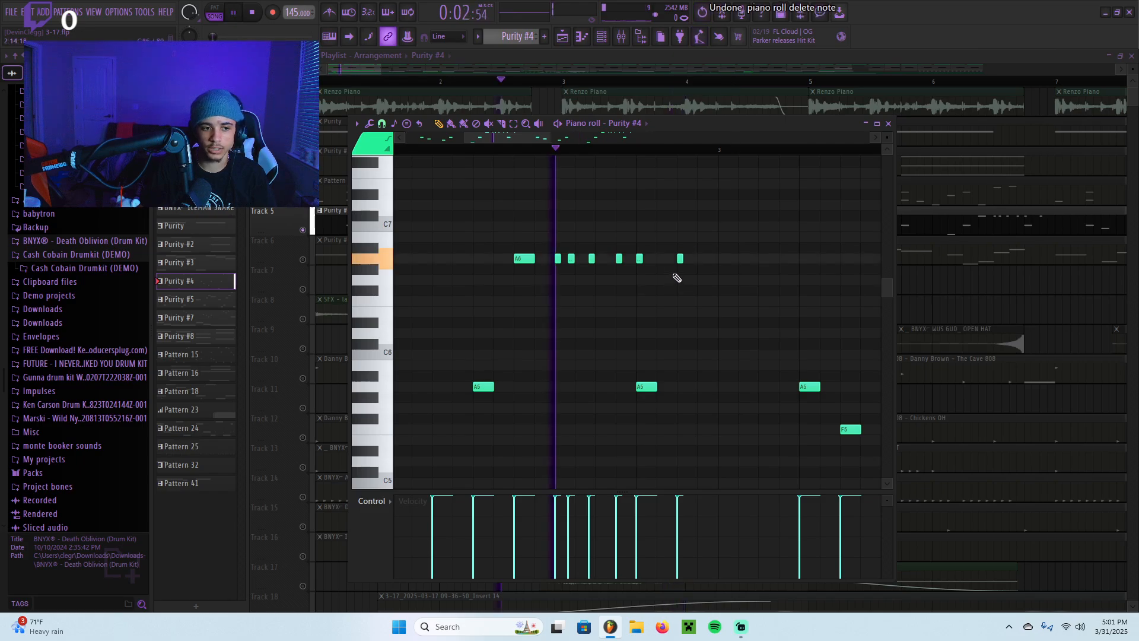
key("space")
scroll(645, 374, "down", 2)
scroll(646, 376, "up", 4)
scroll(641, 381, "down", 1)
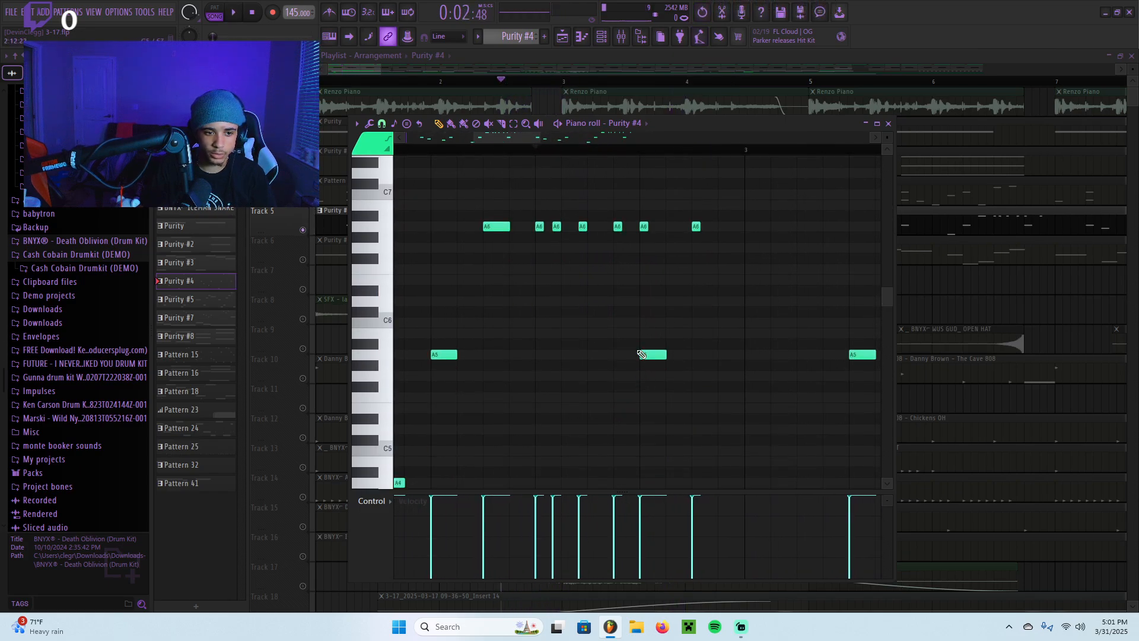
scroll(658, 249, "down", 2)
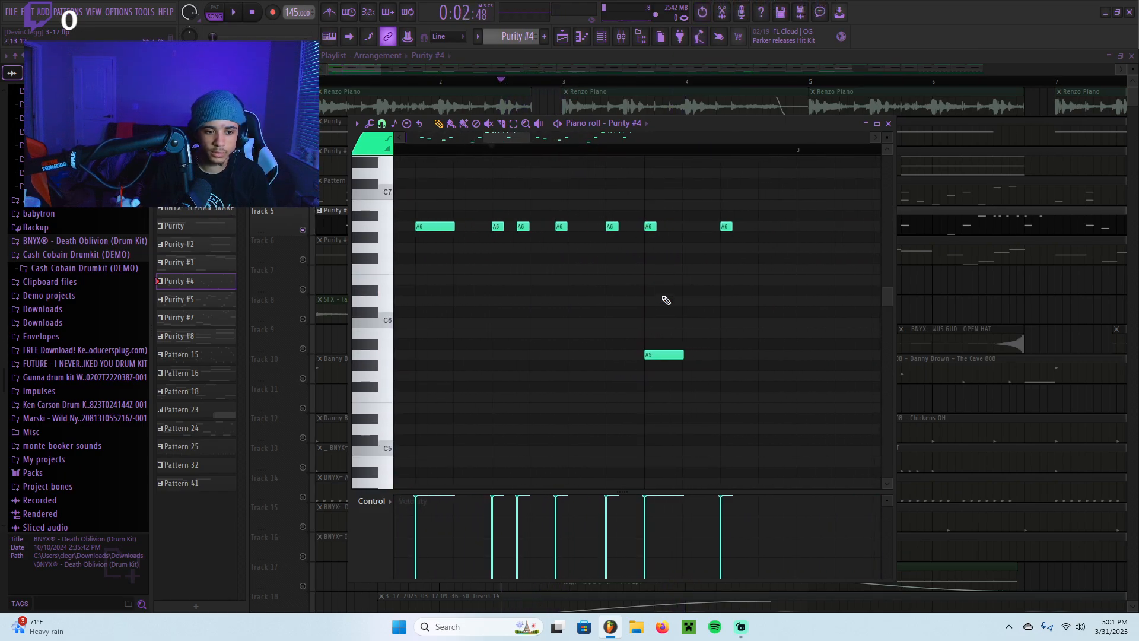
left_click(887, 124)
Solo the Purity #5 track on Track 6, play it, and bring in the Purity #4 track alongside it.
scroll(493, 241, "down", 4)
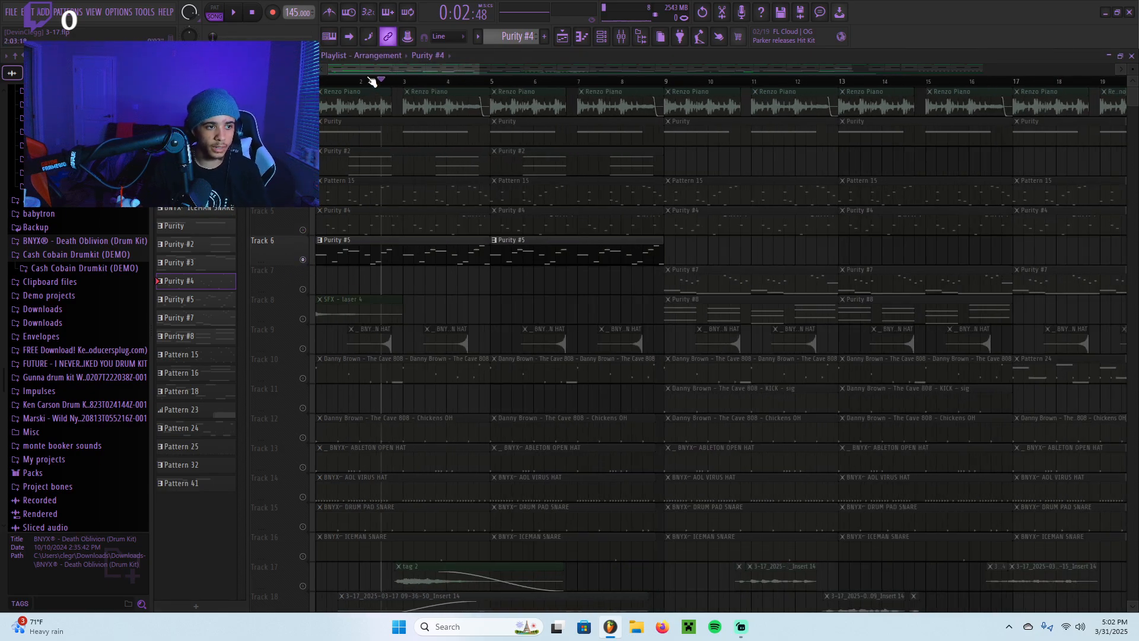
key("space")
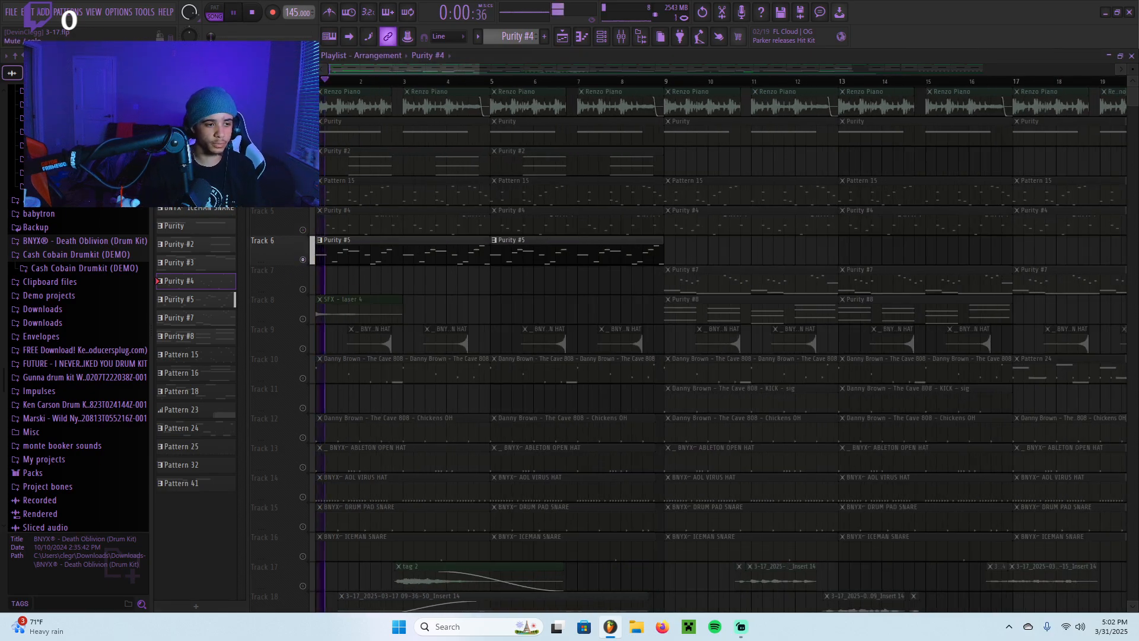
key("space")
left_click(304, 230)
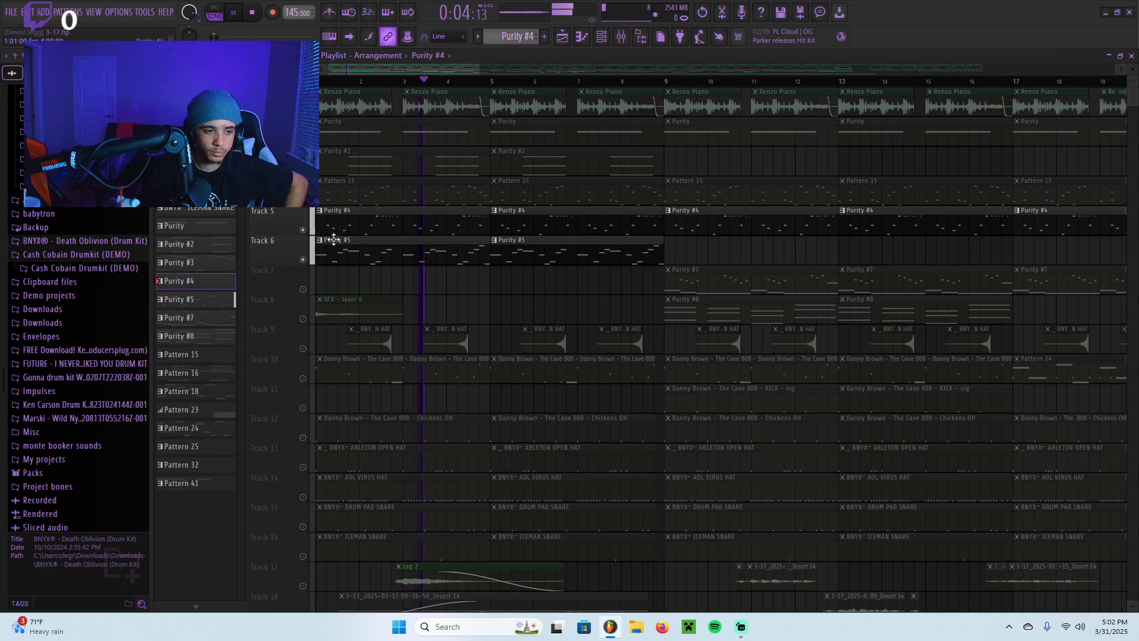
key("space")
Try the lower group of Purity #4 notes one octave lower during playback, and undo the move.
double_click(356, 223)
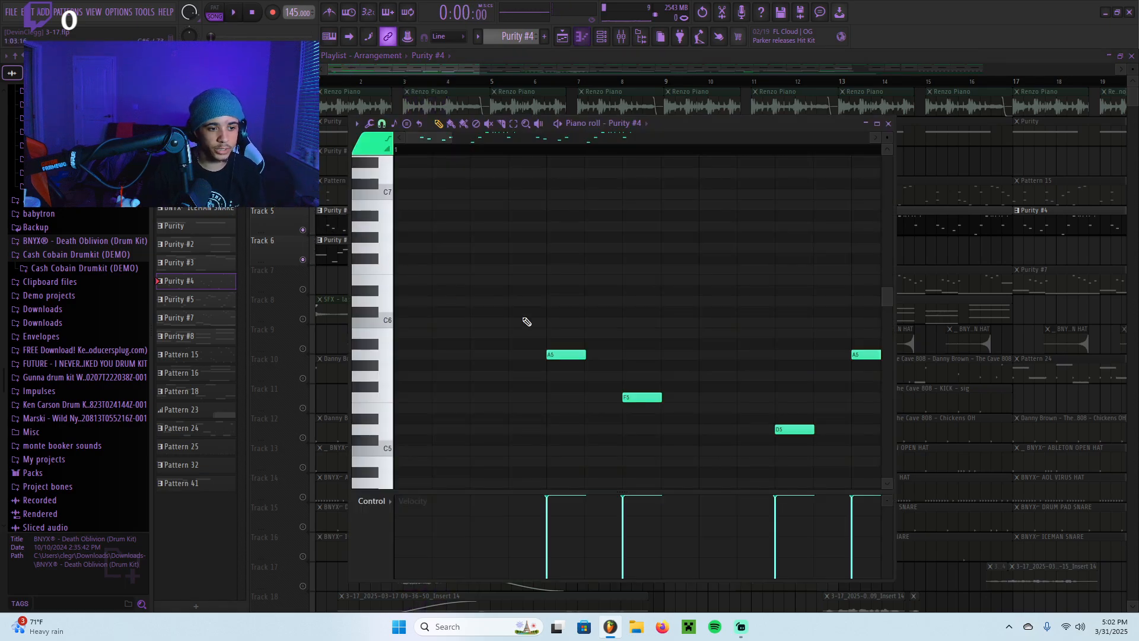
scroll(570, 290, "down", 8)
scroll(765, 297, "up", 6)
scroll(794, 320, "down", 4)
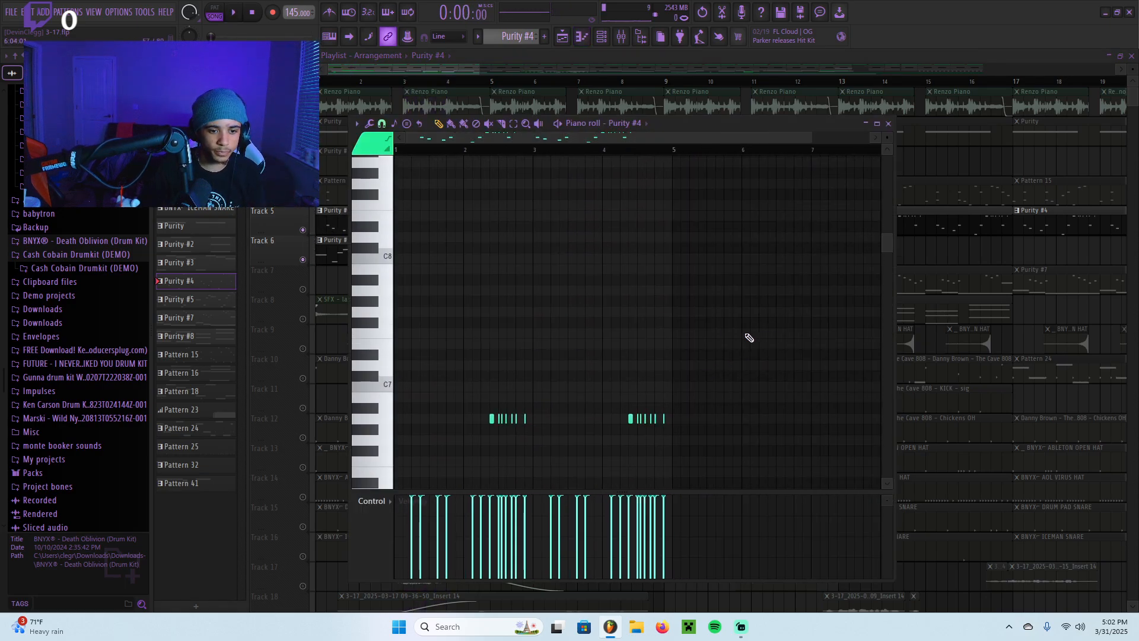
left_click_drag(752, 318, 300, 617)
scroll(373, 288, "up", 3)
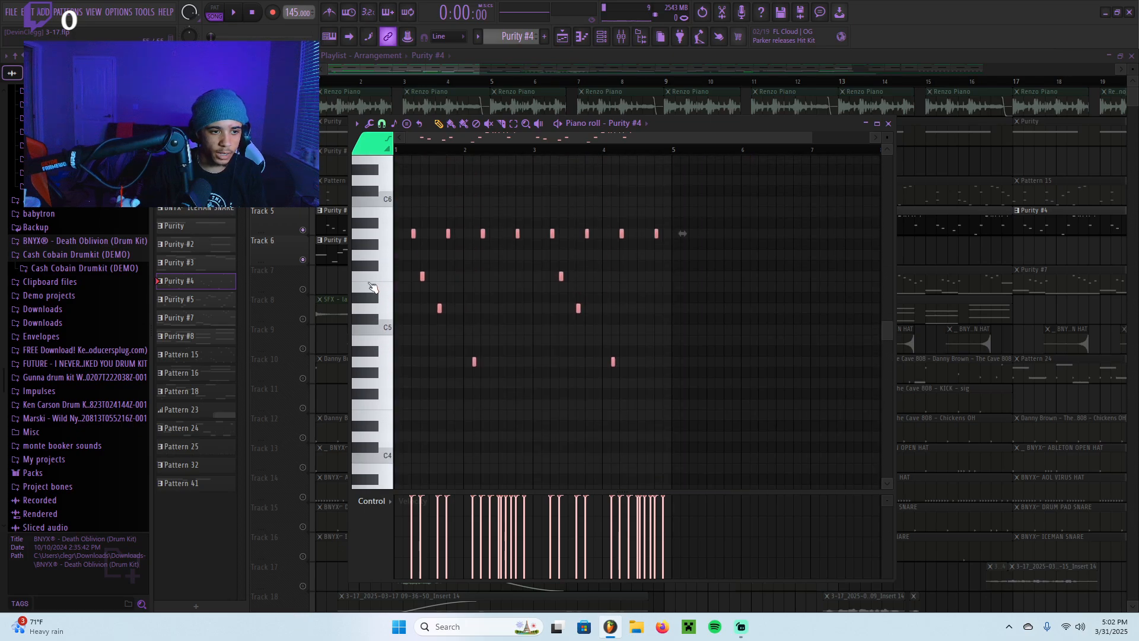
scroll(448, 257, "up", 3)
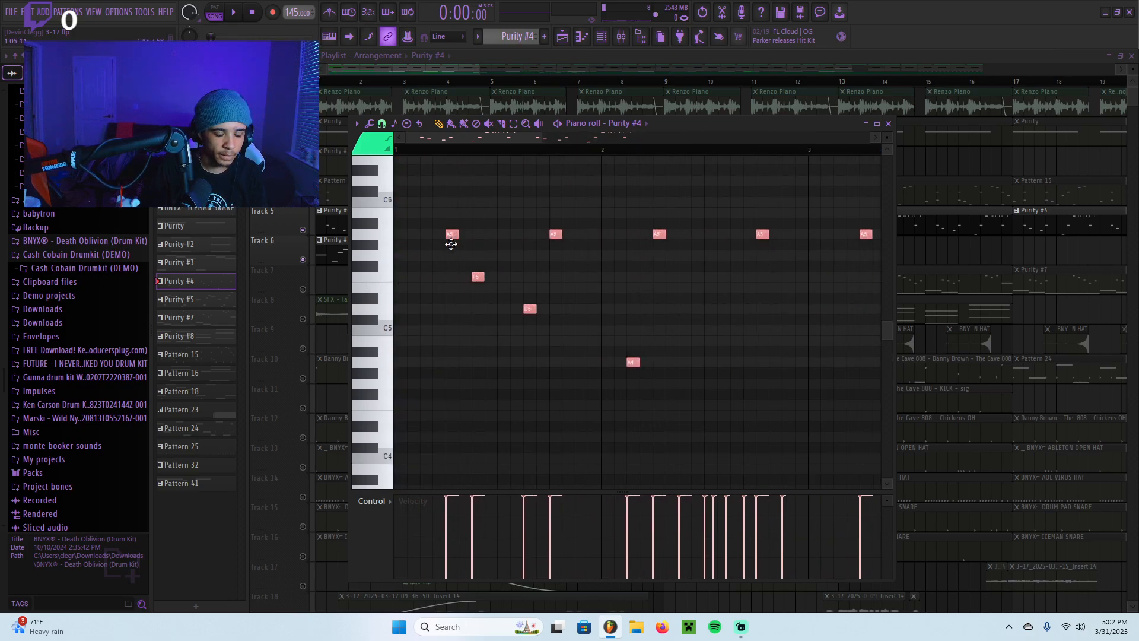
left_click_drag(450, 244, 449, 372)
key("space")
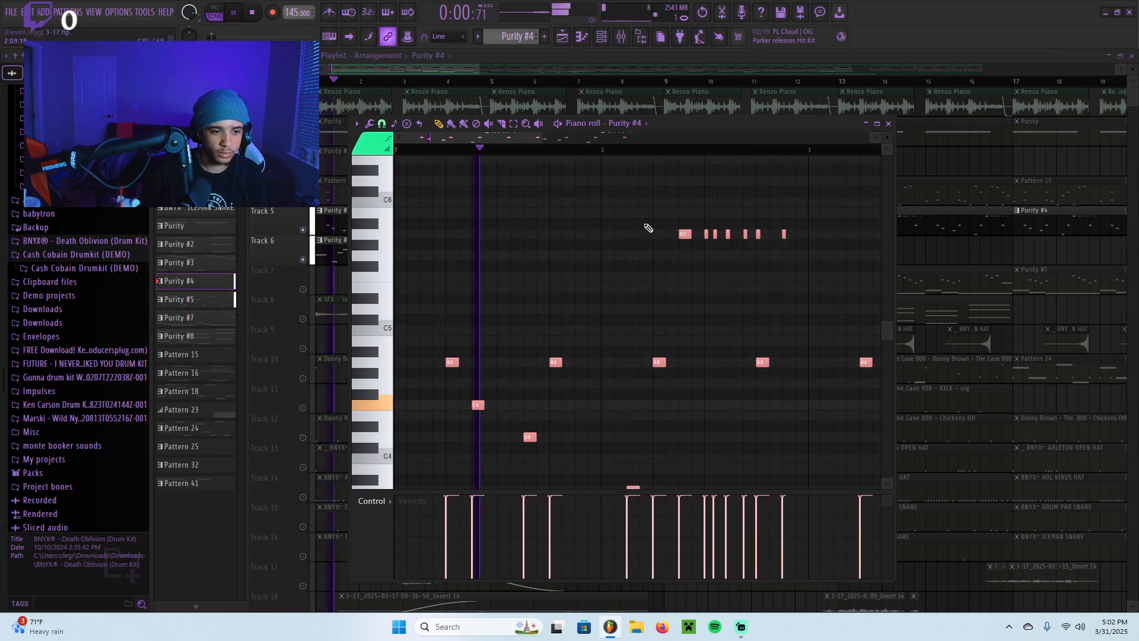
left_click(704, 15)
key("space")
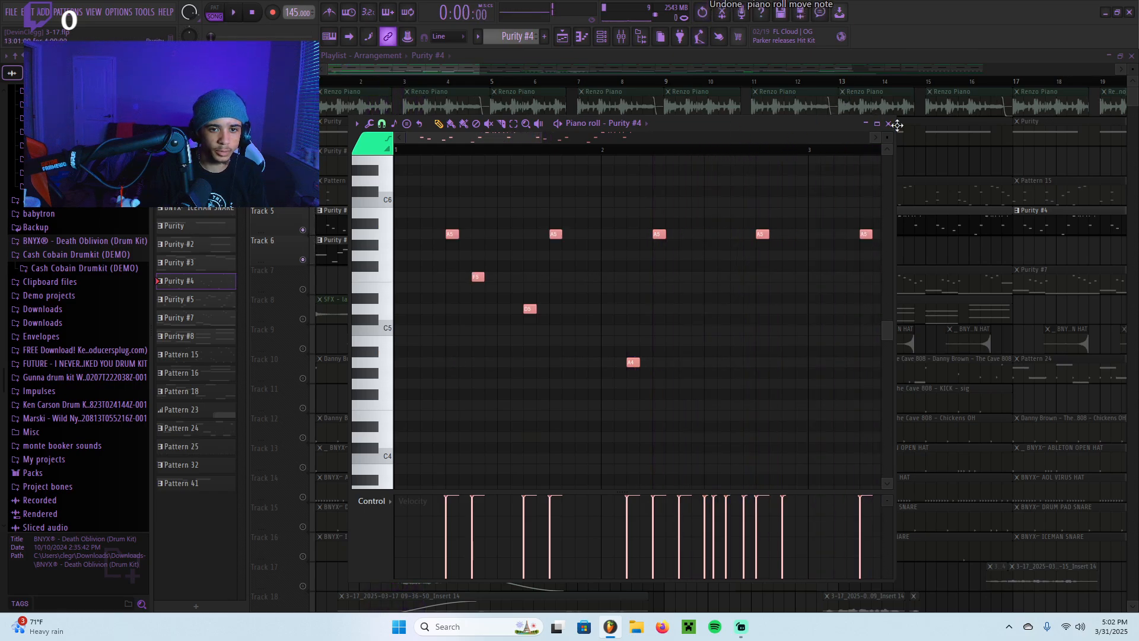
left_click(897, 125)
Play the Track 8 laser effect and Track 9 open hats with Purity #4 and #5, and mute both tracks again.
scroll(534, 183, "down", 5)
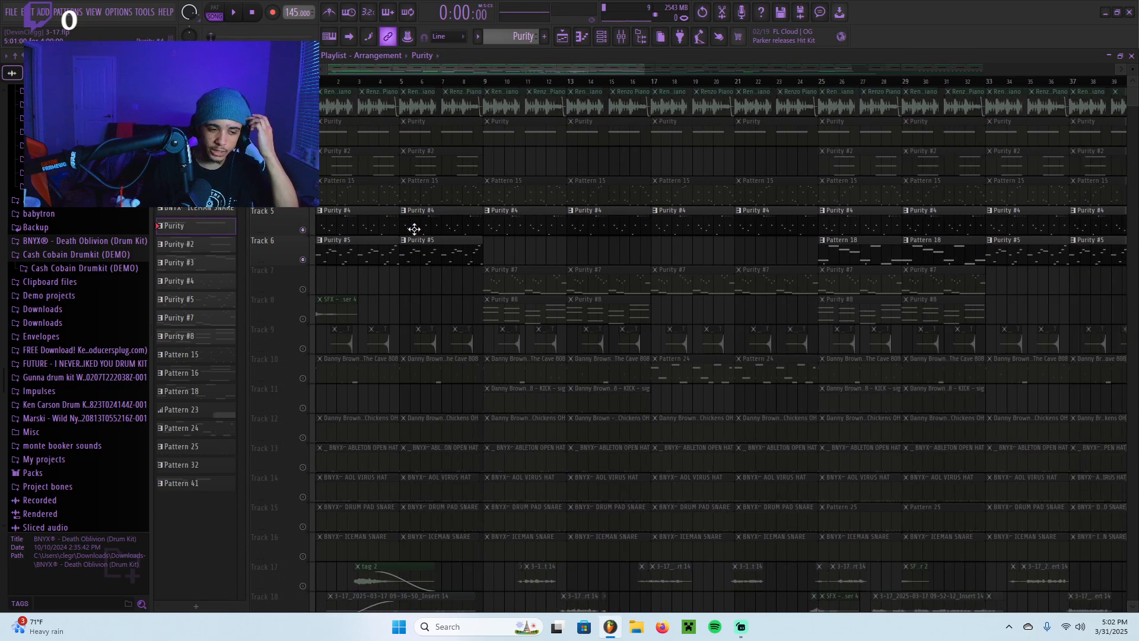
left_click(302, 319)
scroll(291, 329, "up", 5)
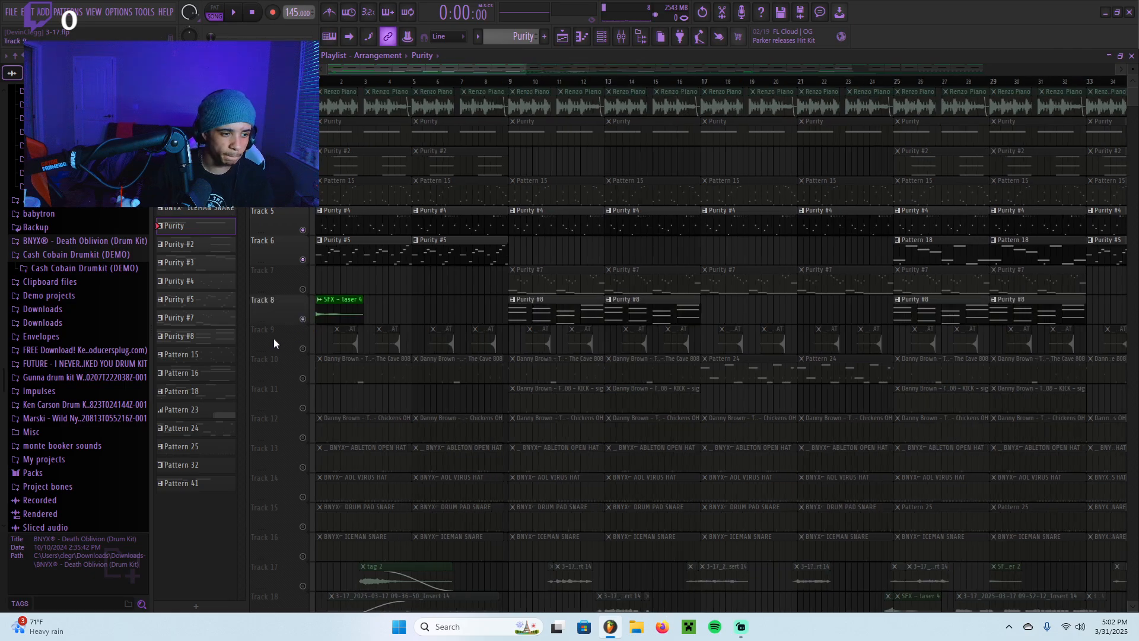
left_click(303, 349)
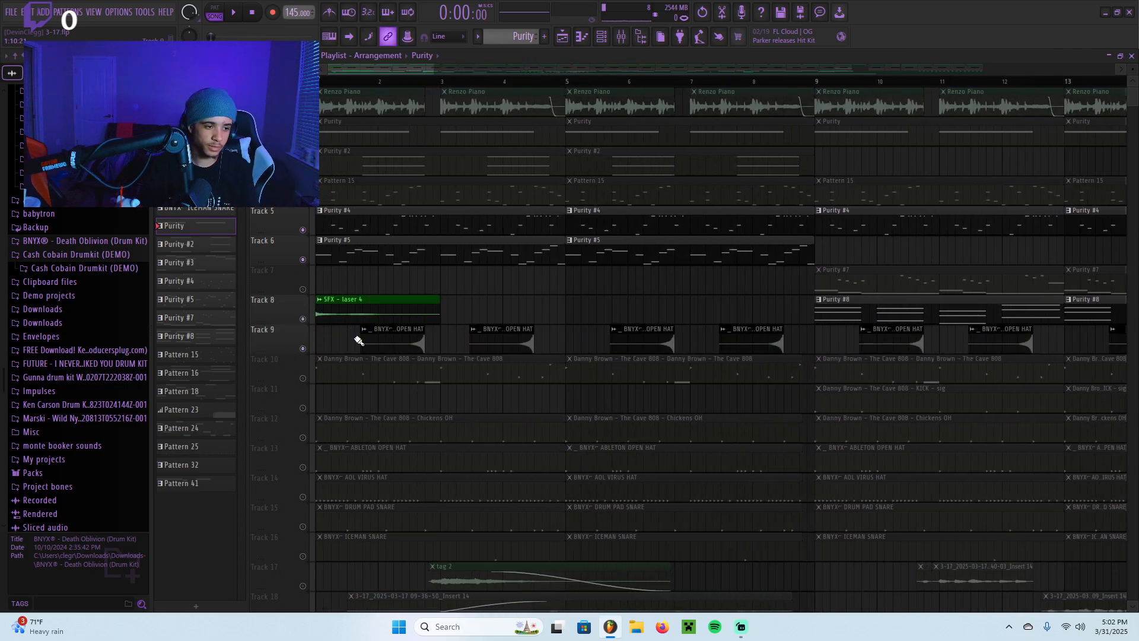
key("space")
scroll(352, 314, "down", 2)
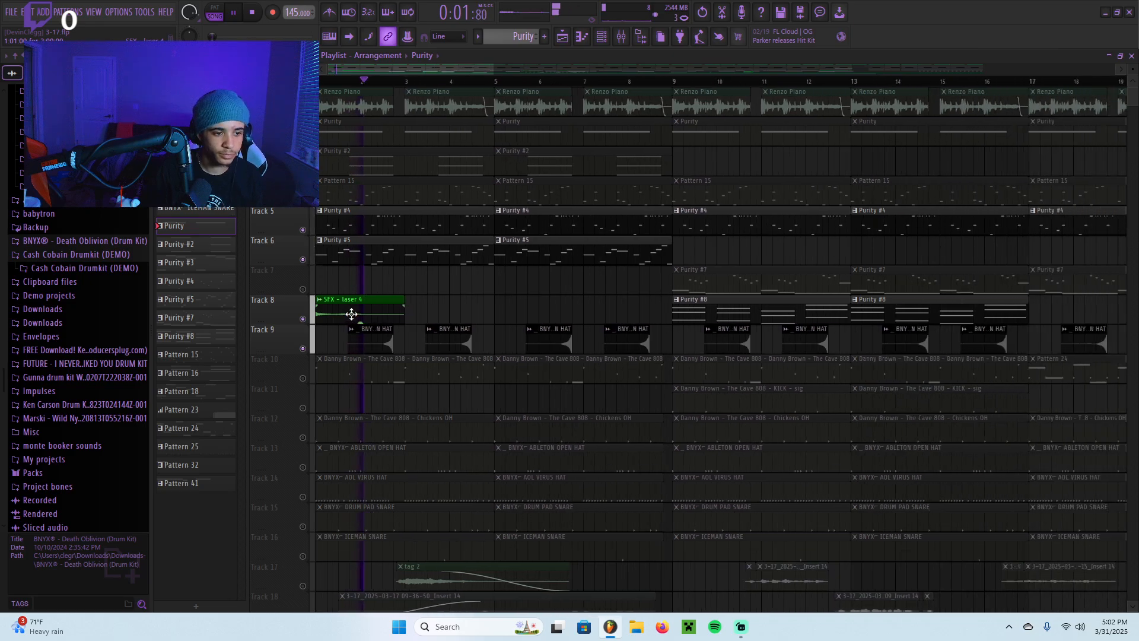
scroll(344, 316, "up", 3)
key("space")
left_click(302, 318)
left_click(302, 349)
Unmute the Renzo Piano, Purity, Purity #2 and Pattern 15 tracks and play them together with Purity #4 and Purity #5.
scroll(323, 332, "down", 3)
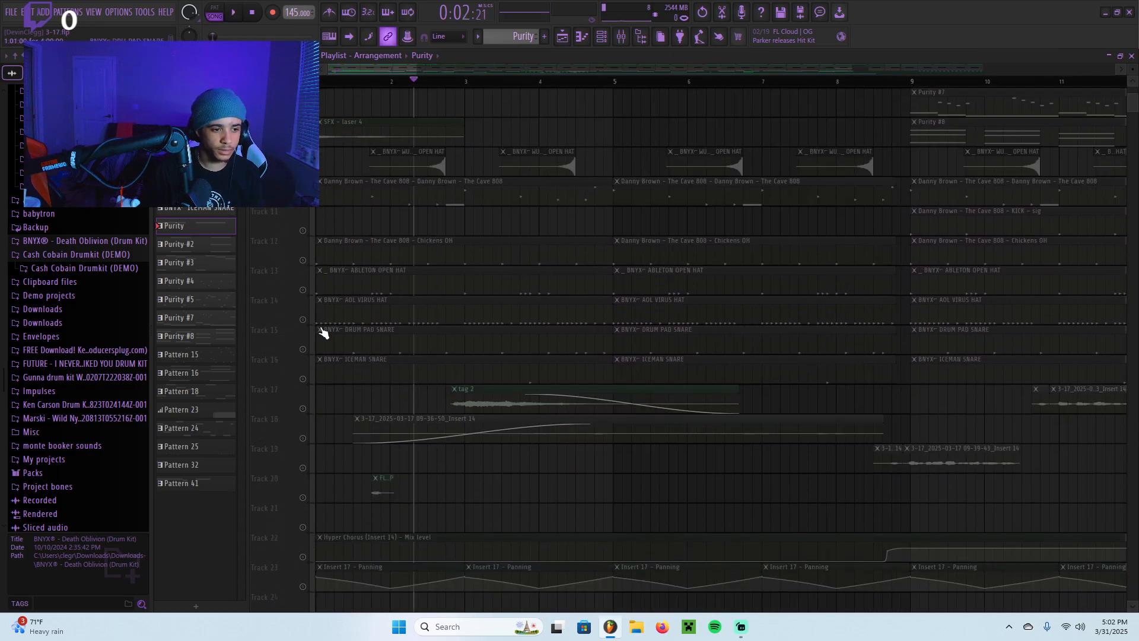
scroll(323, 308, "up", 2)
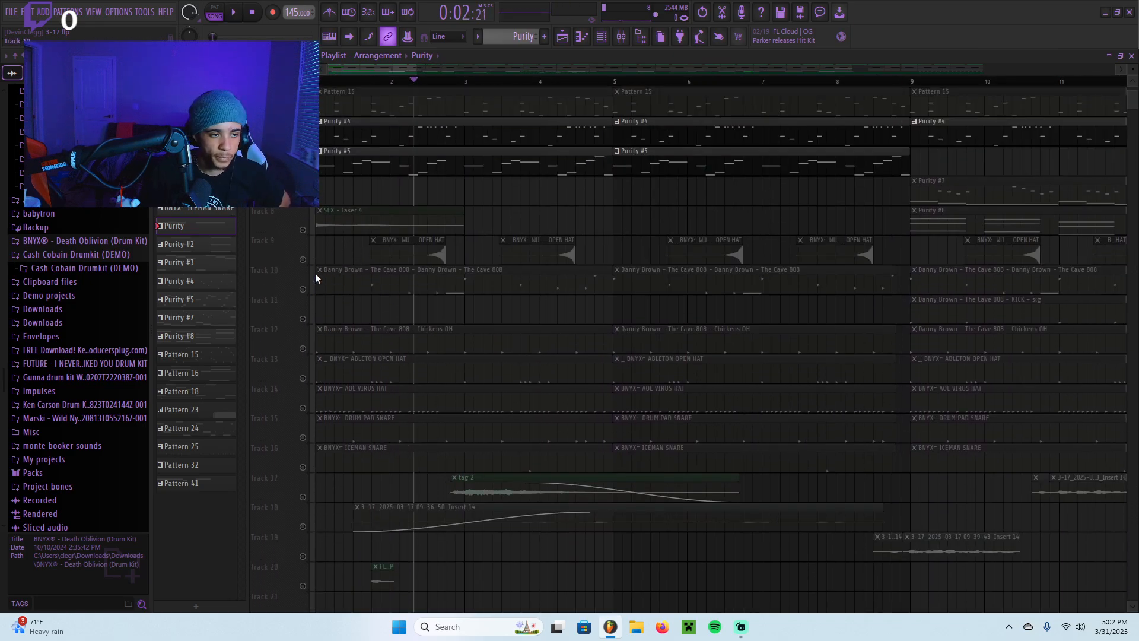
scroll(316, 277, "up", 2)
scroll(386, 218, "down", 3)
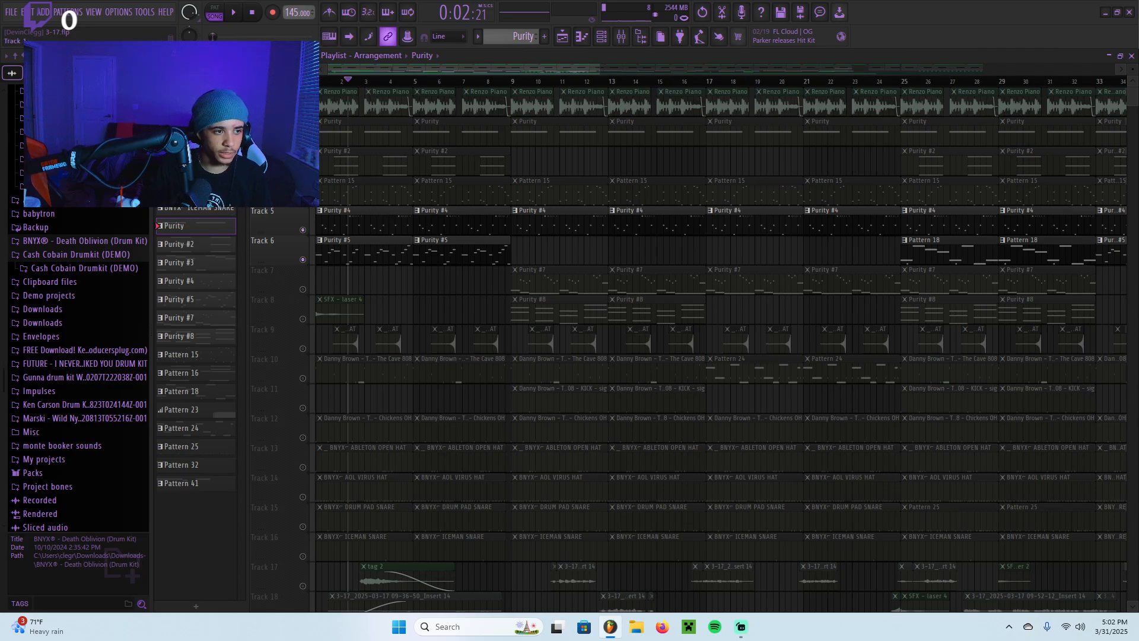
left_click(303, 111)
left_click(302, 140)
left_click(303, 170)
left_click(302, 200)
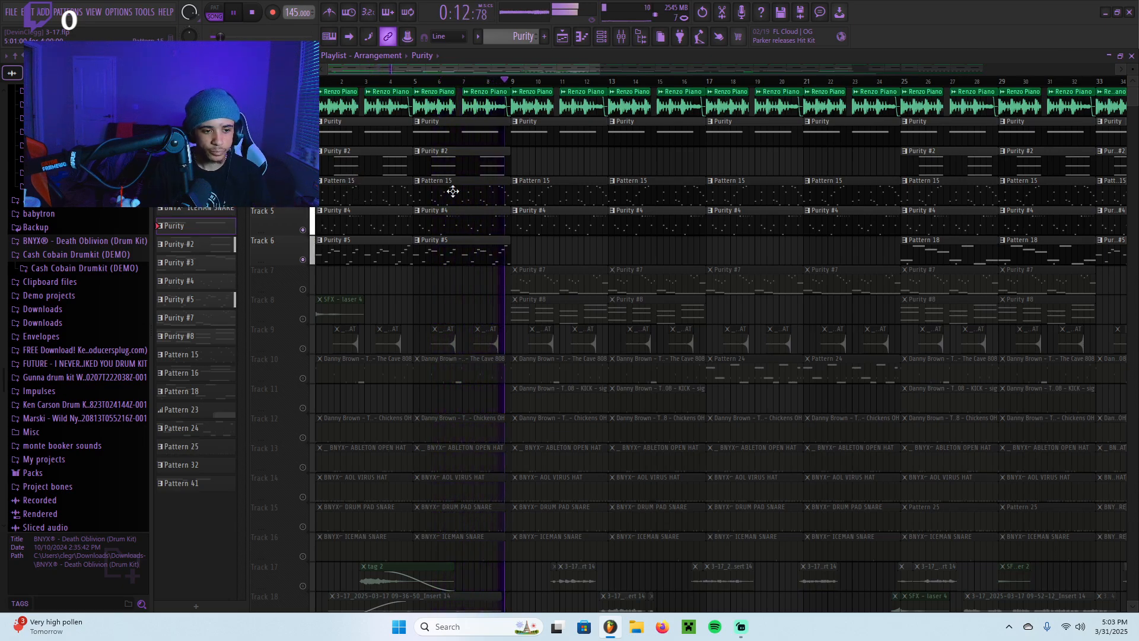
key("space")
Solo the Purity #7 track on Track 7 and play it from bar 9.
scroll(466, 92, "up", 5)
scroll(460, 81, "down", 5)
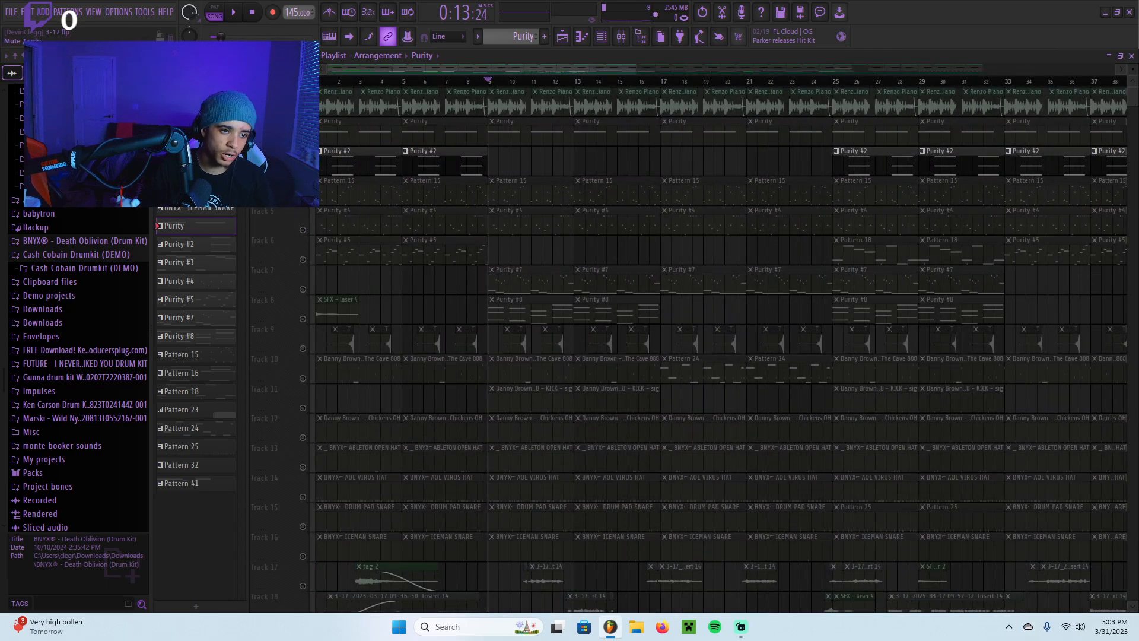
left_click(307, 289)
scroll(534, 284, "up", 3)
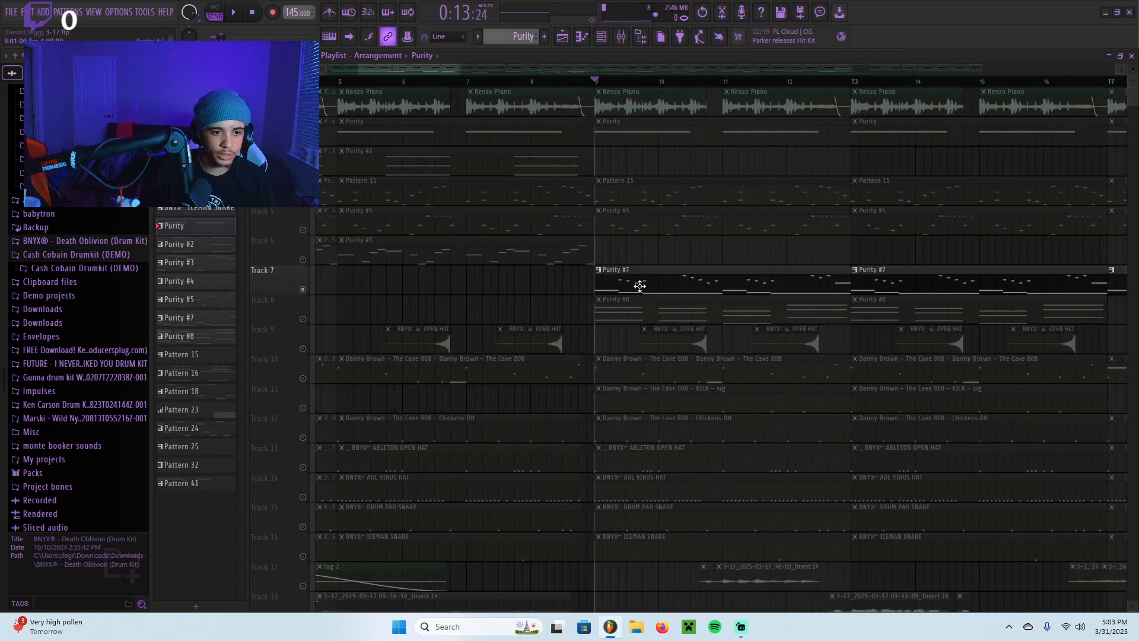
key("space")
scroll(653, 288, "up", 2)
scroll(571, 289, "down", 3)
scroll(538, 282, "up", 2)
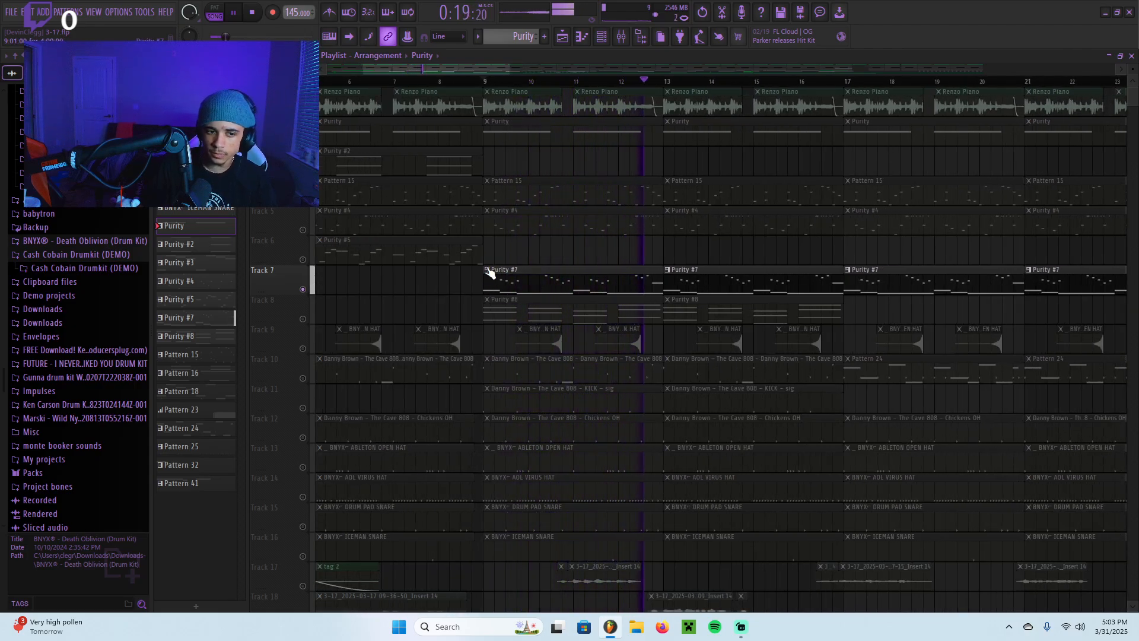
key("space")
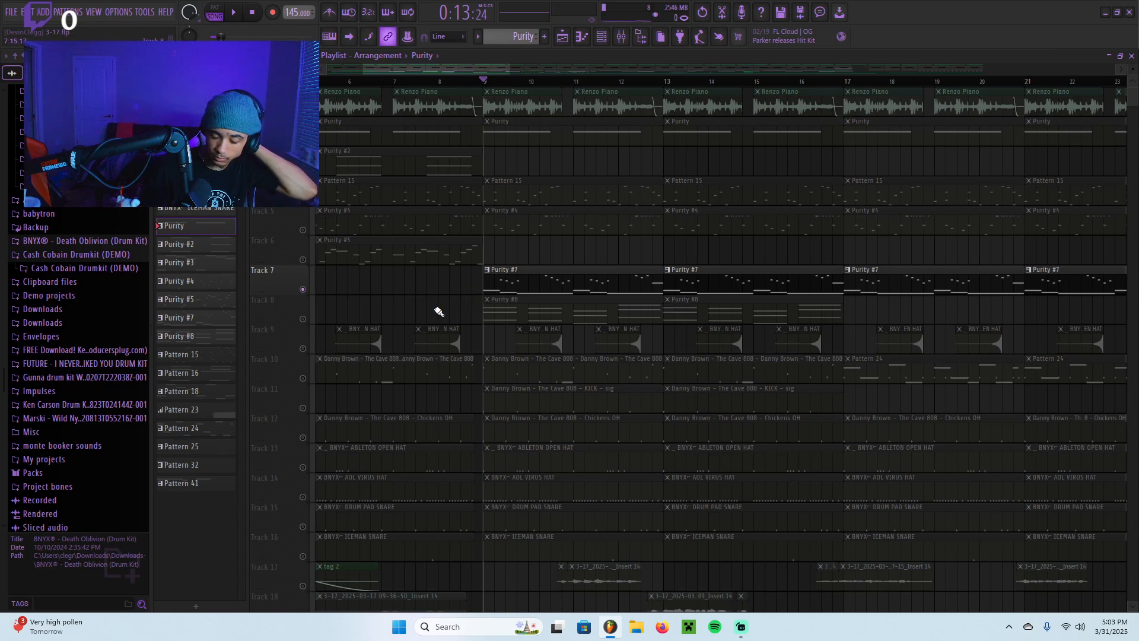
Unmute the Purity #8 track on Track 8 and play it together with Purity #7 from bar 9.
left_click(304, 319)
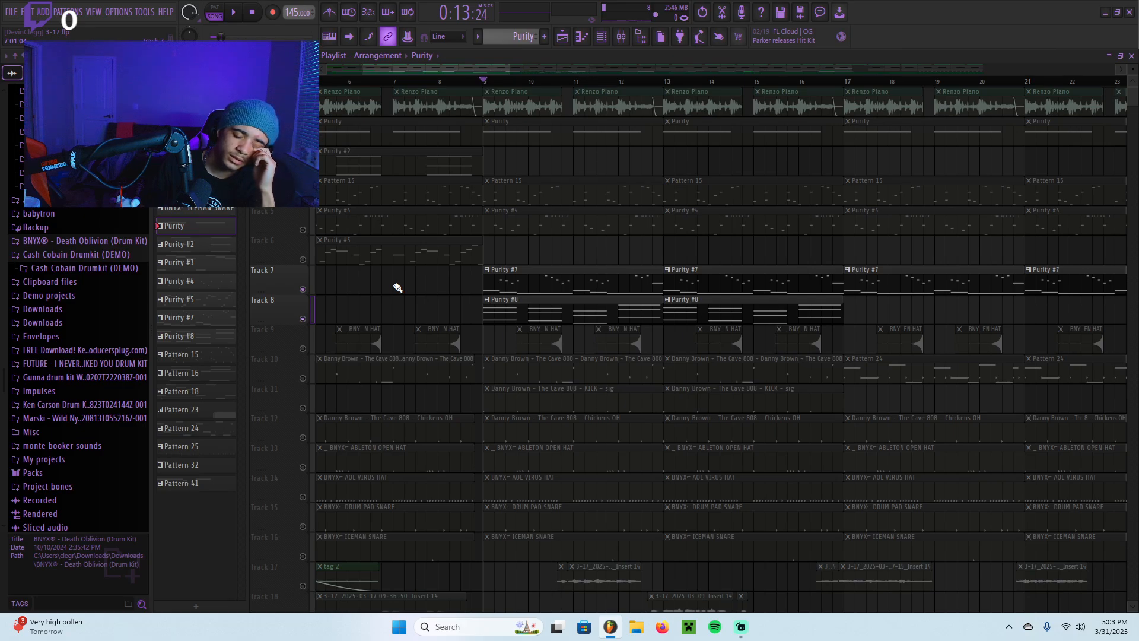
scroll(415, 295, "up", 2)
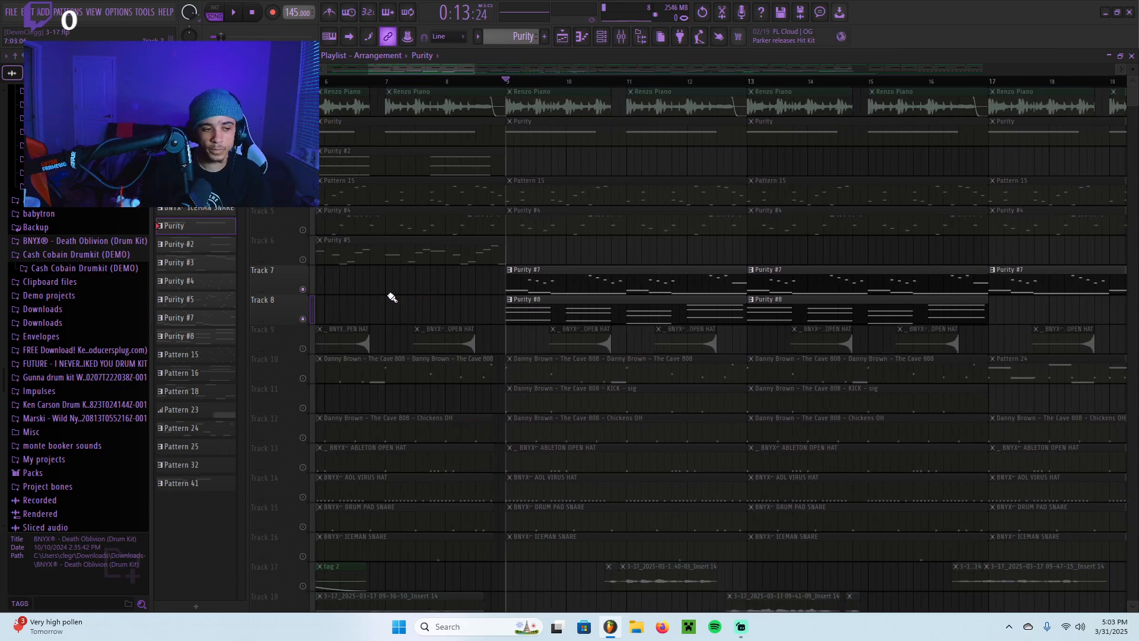
left_click(302, 319)
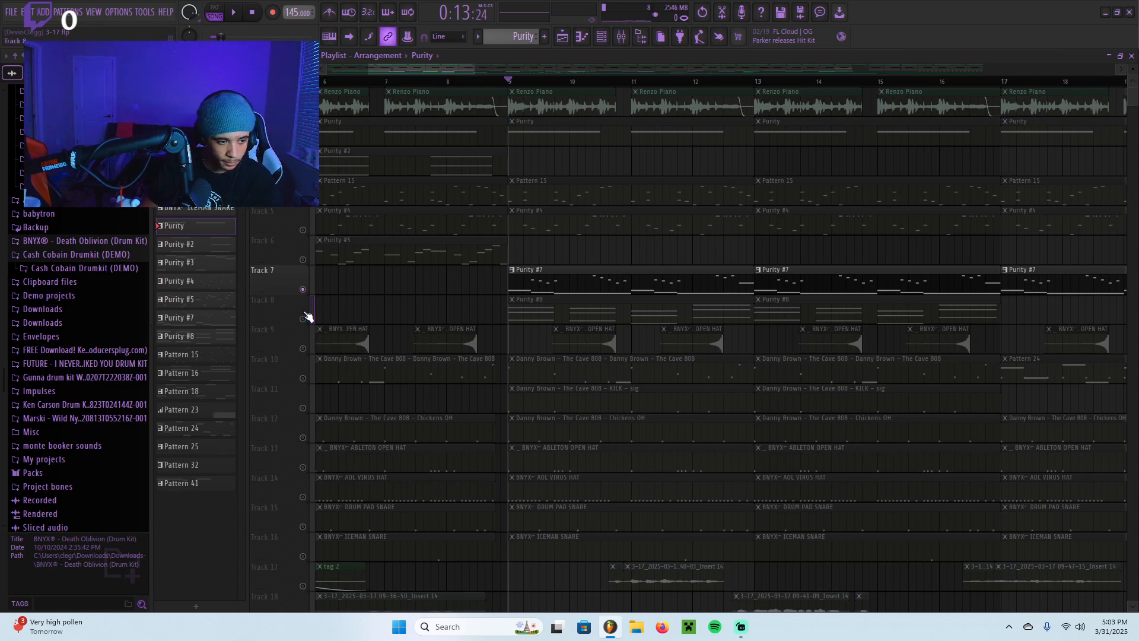
left_click(303, 319)
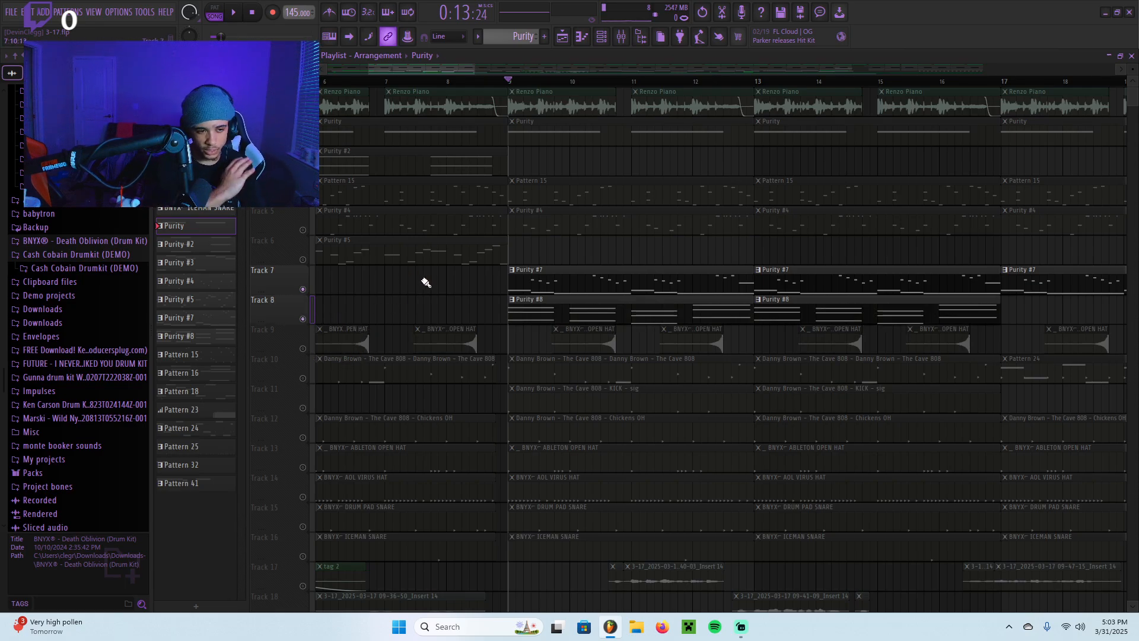
key("space")
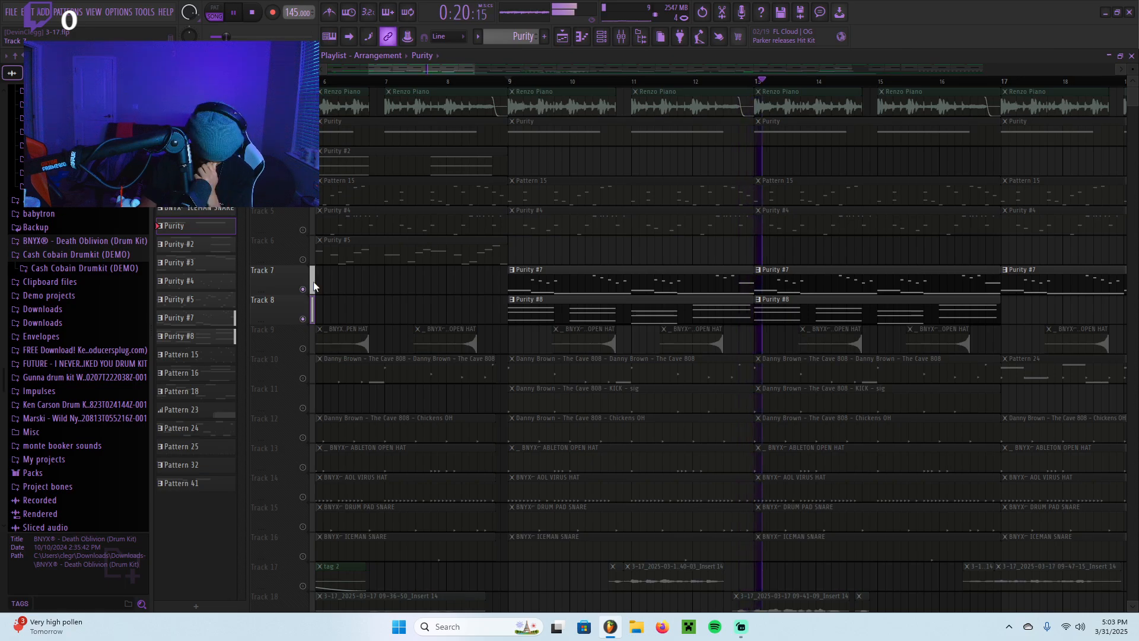
key("space")
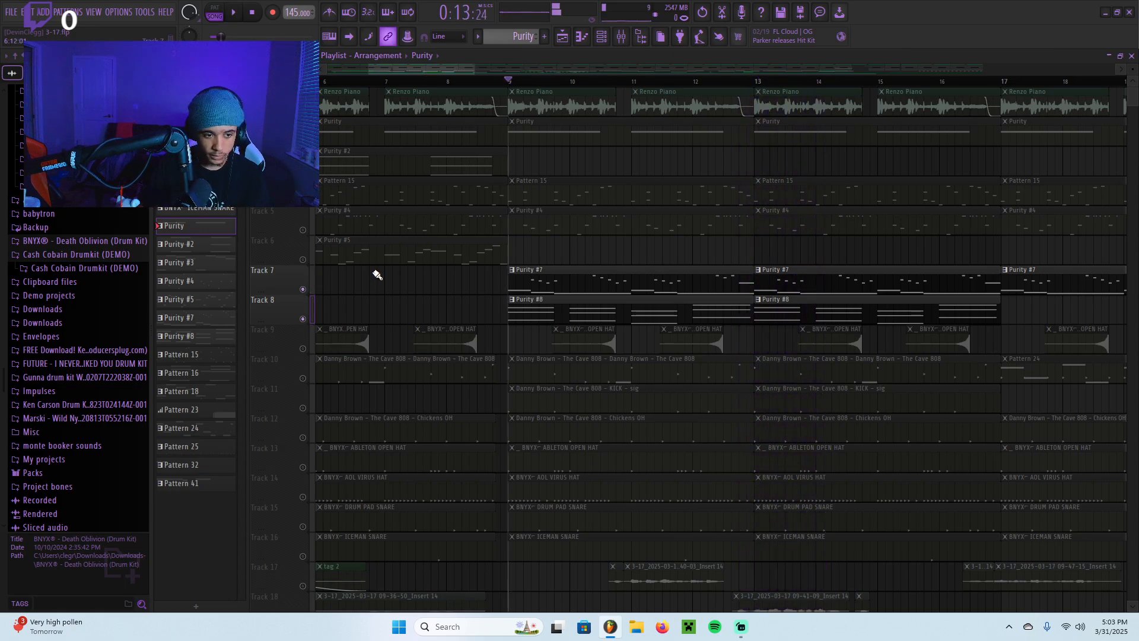
Open the Purity #8 pattern in the piano roll to examine its chord notes.
scroll(501, 290, "down", 3)
double_click(487, 313)
scroll(488, 287, "down", 5)
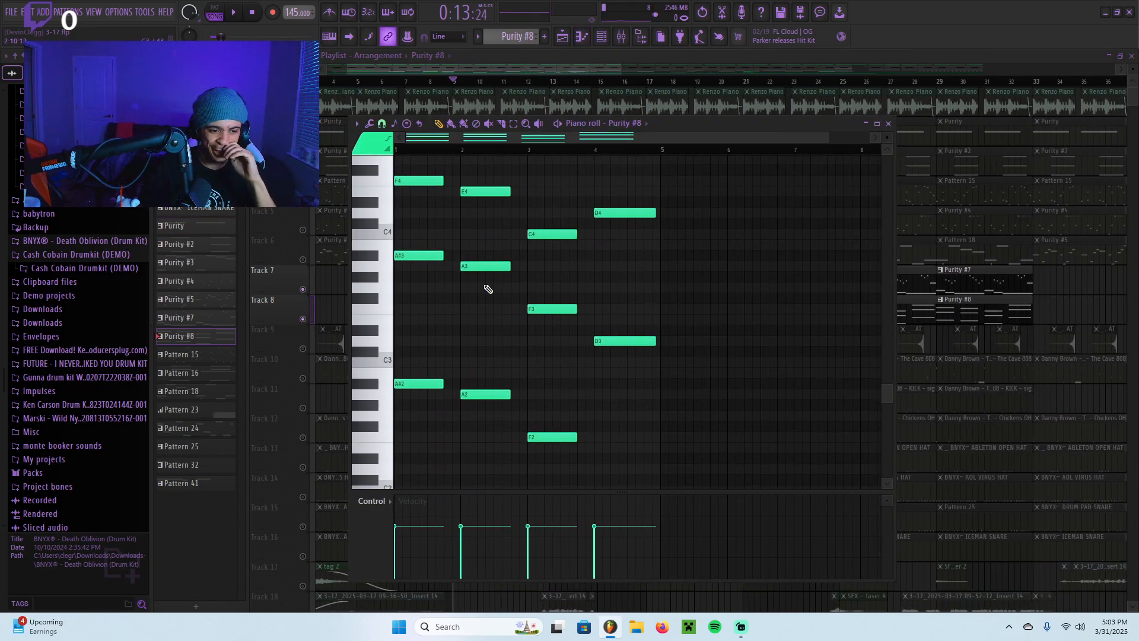
scroll(425, 443, "down", 1)
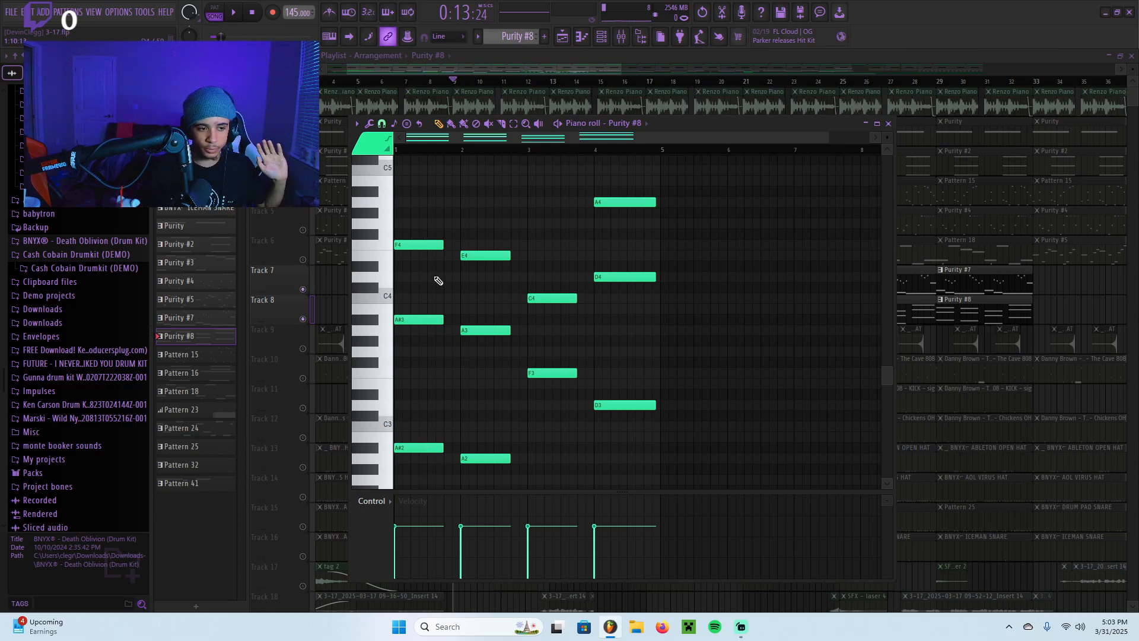
scroll(409, 350, "up", 2, "ctrl")
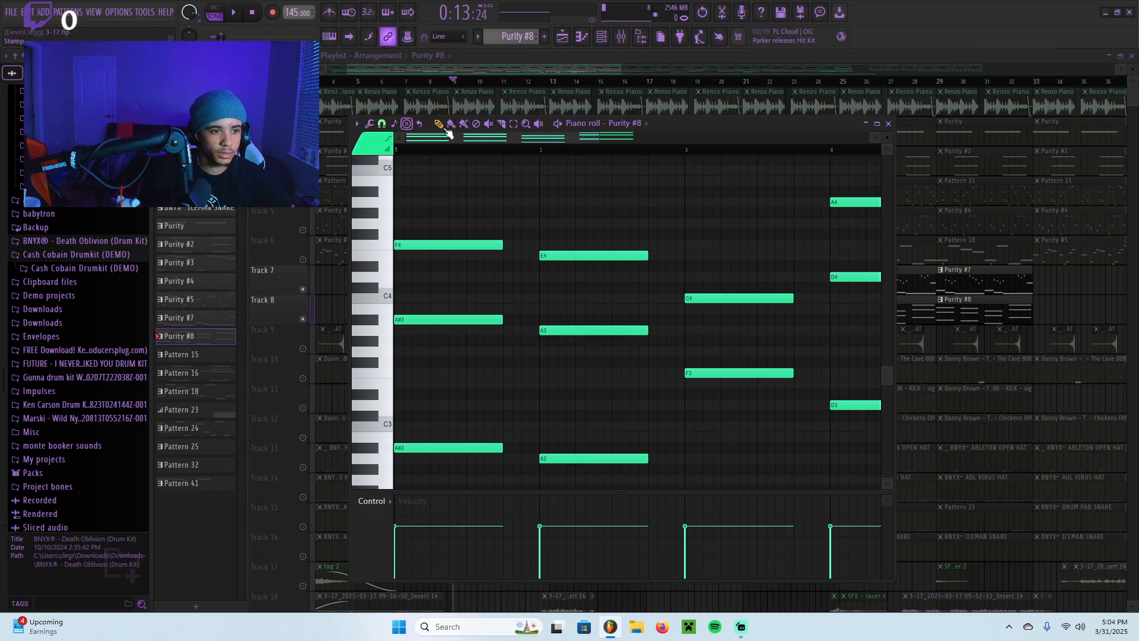
Audition the four Purity #8 chords one by one with the playback tool, and close the piano roll.
left_click(445, 178)
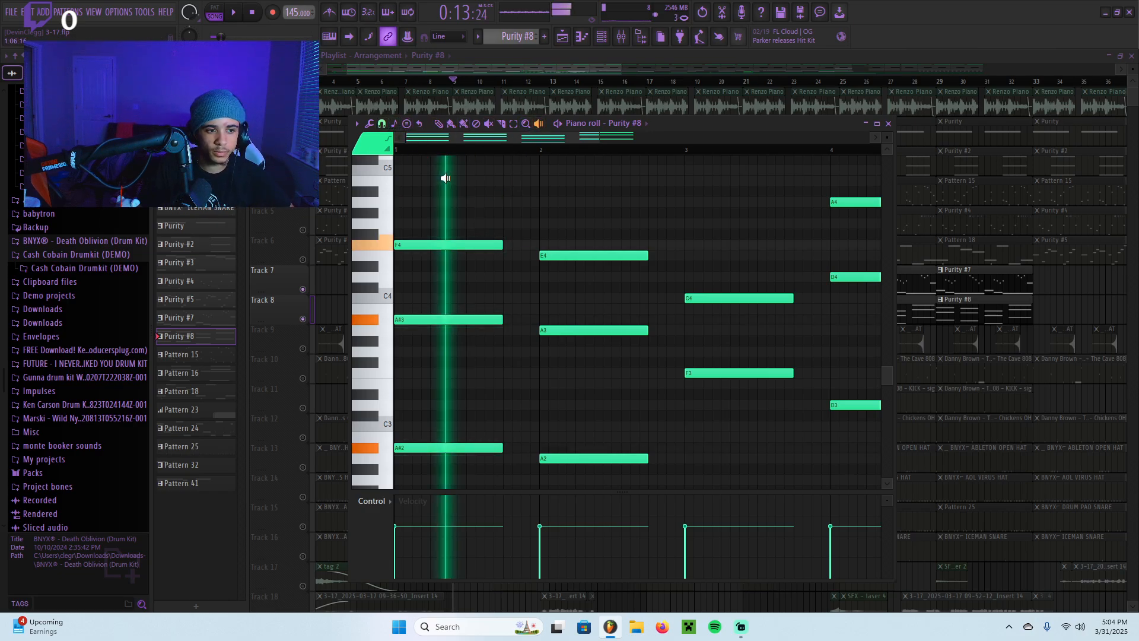
left_click(589, 195)
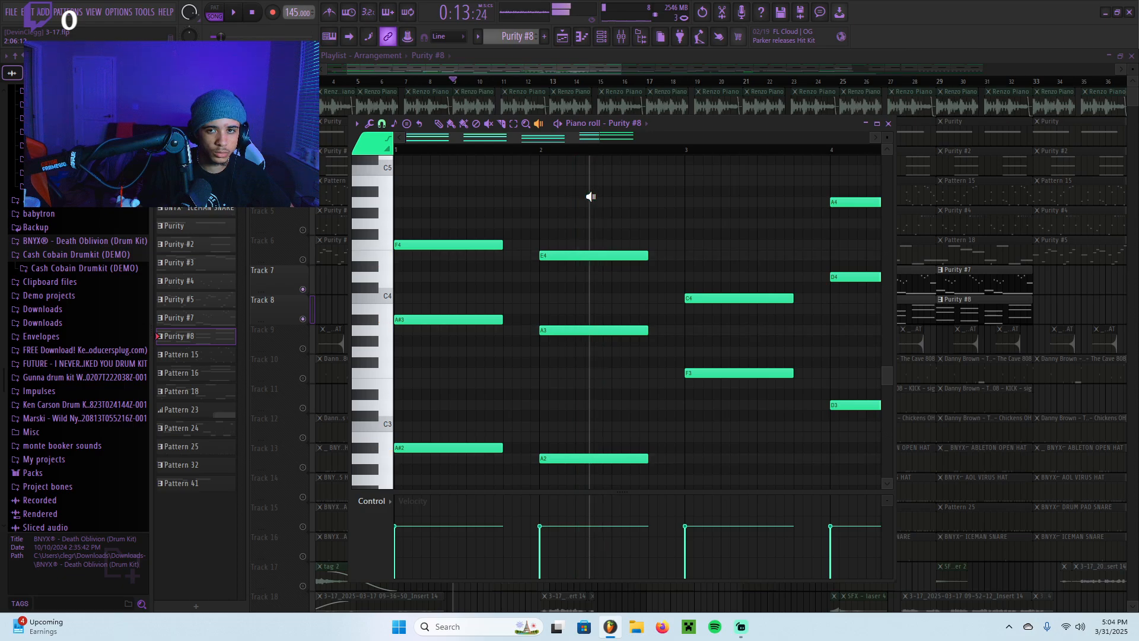
left_click(733, 201)
scroll(738, 249, "down", 3)
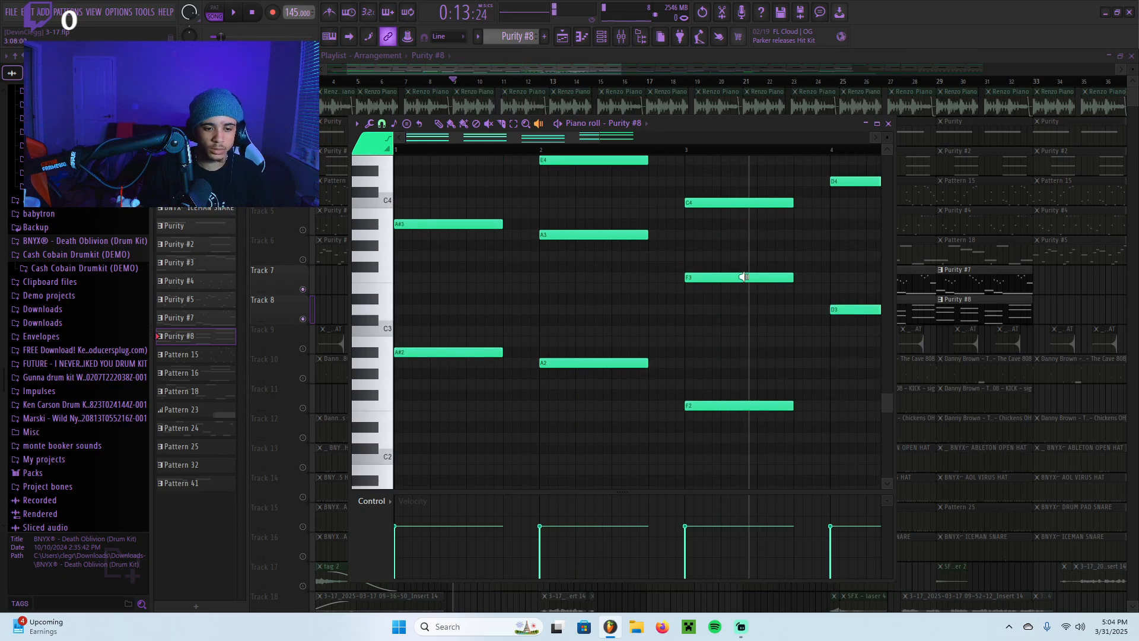
scroll(736, 403, "right", 1)
scroll(752, 339, "up", 5)
left_click(752, 314)
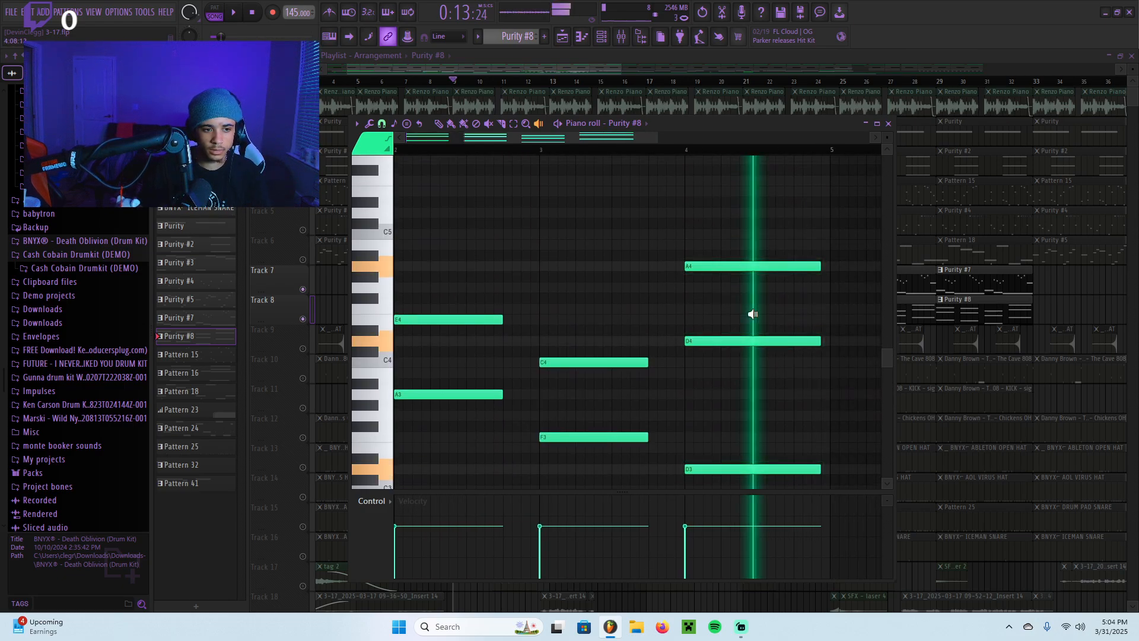
scroll(721, 219, "down", 3)
scroll(656, 220, "down", 1)
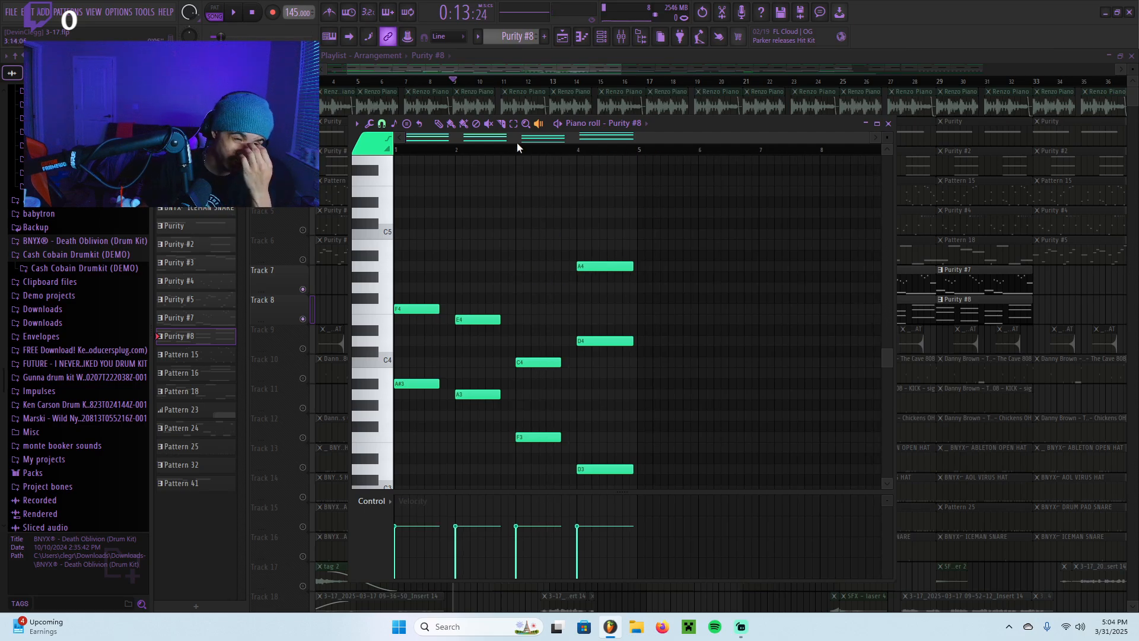
left_click(879, 124)
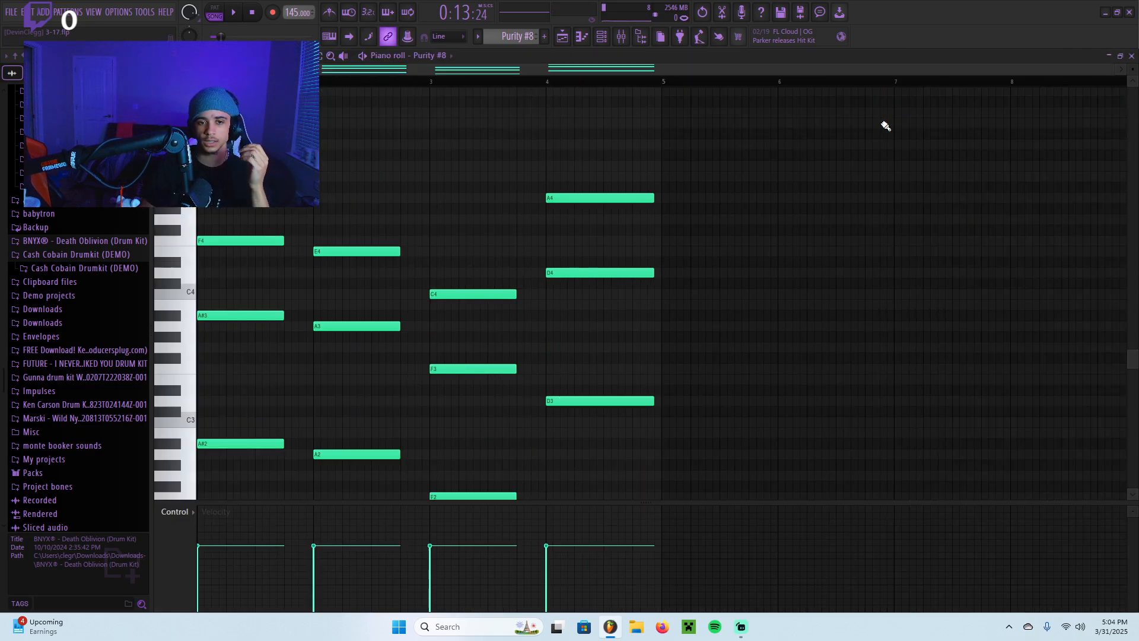
left_click(1120, 56)
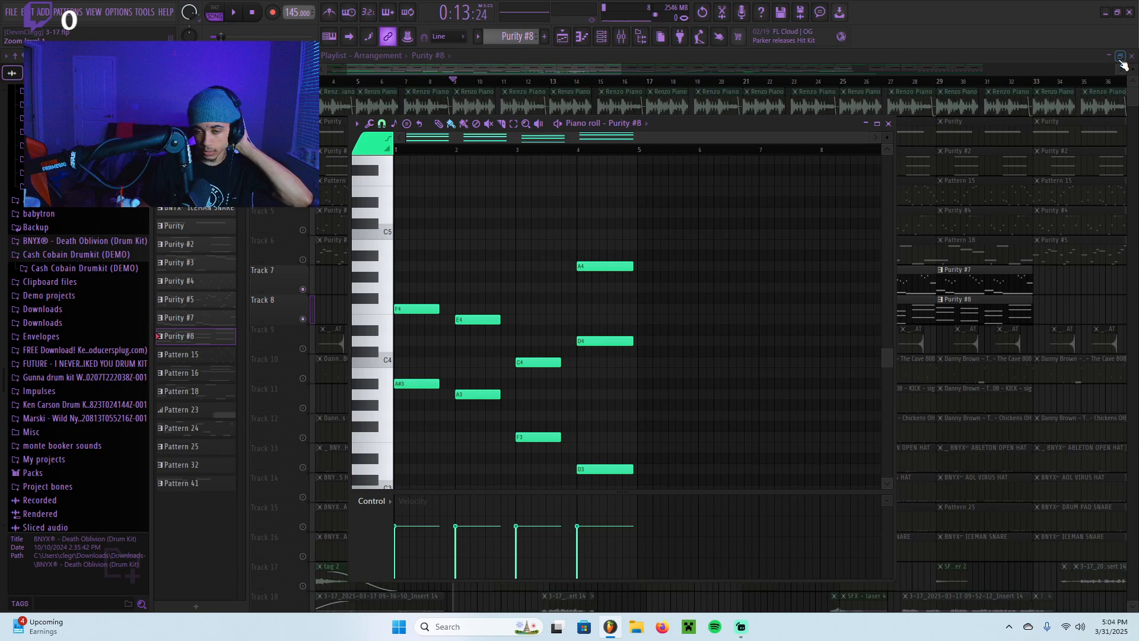
left_click(890, 124)
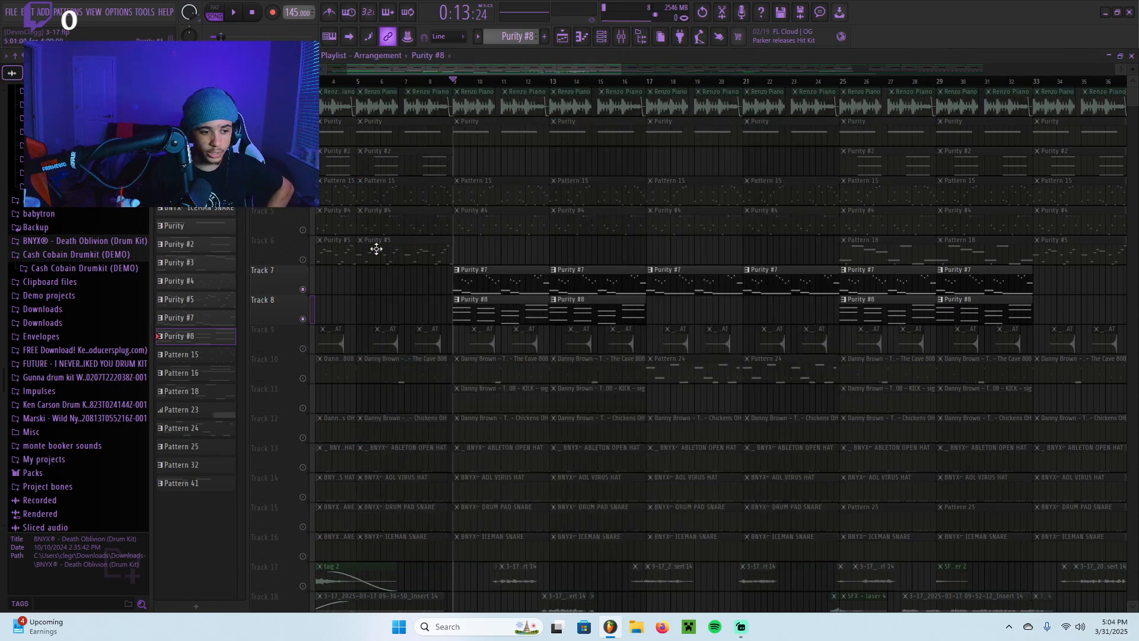
Solo the Purity #8 track, unmute Purity #7 on Track 7 again, and briefly play both from bar 9.
left_click(303, 317, "ctrl")
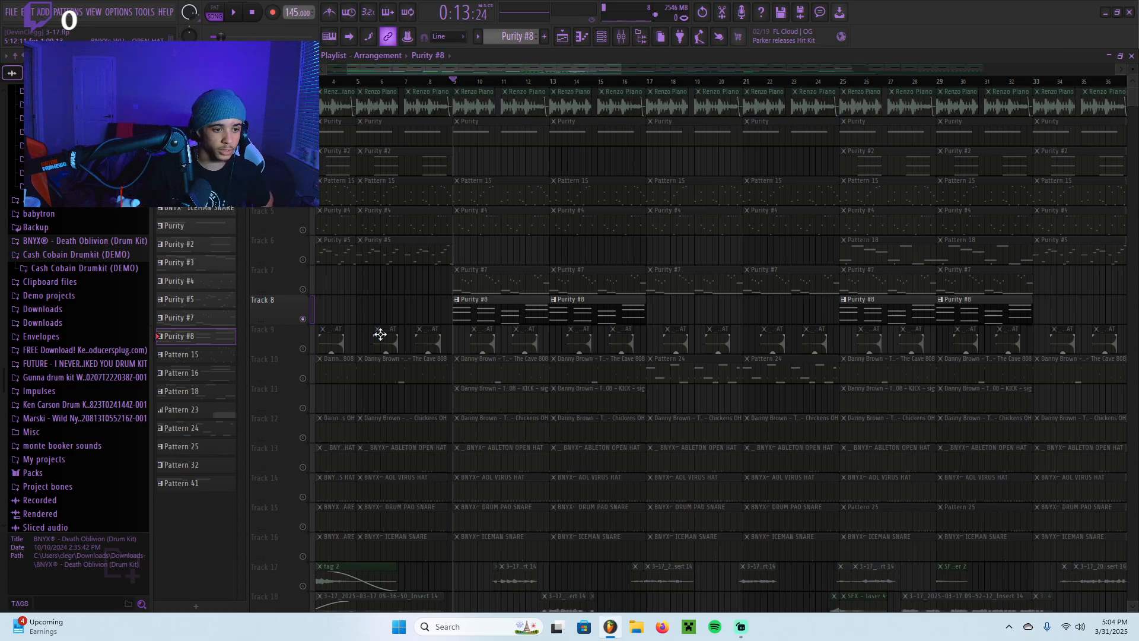
scroll(428, 346, "up", 3)
scroll(397, 348, "down", 4)
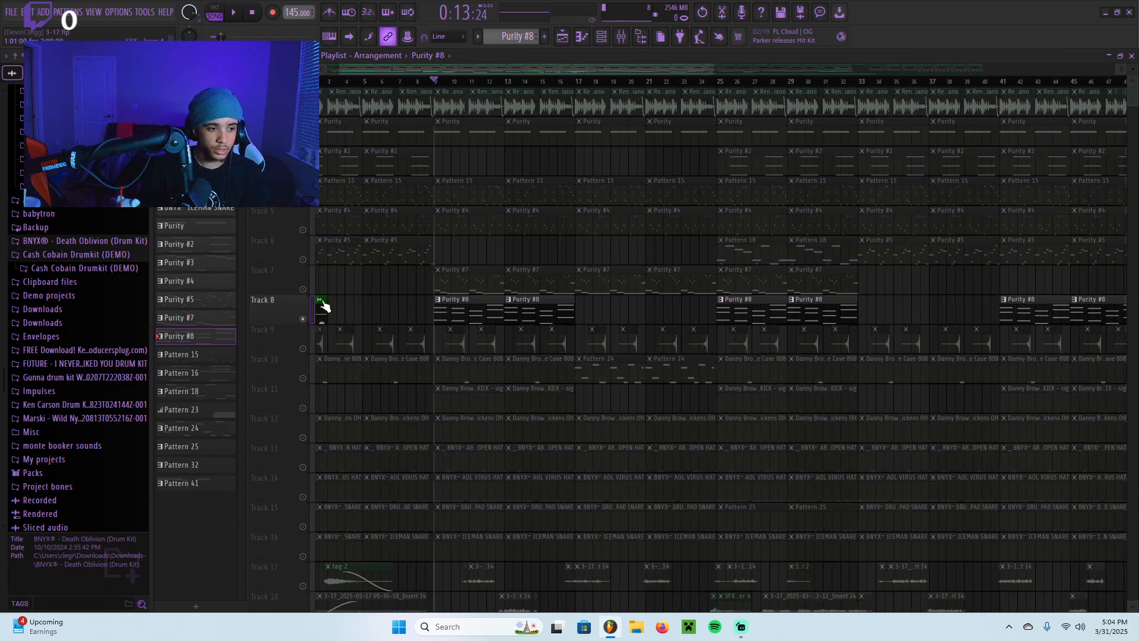
left_click(302, 289)
scroll(403, 354, "up", 4)
key("space")
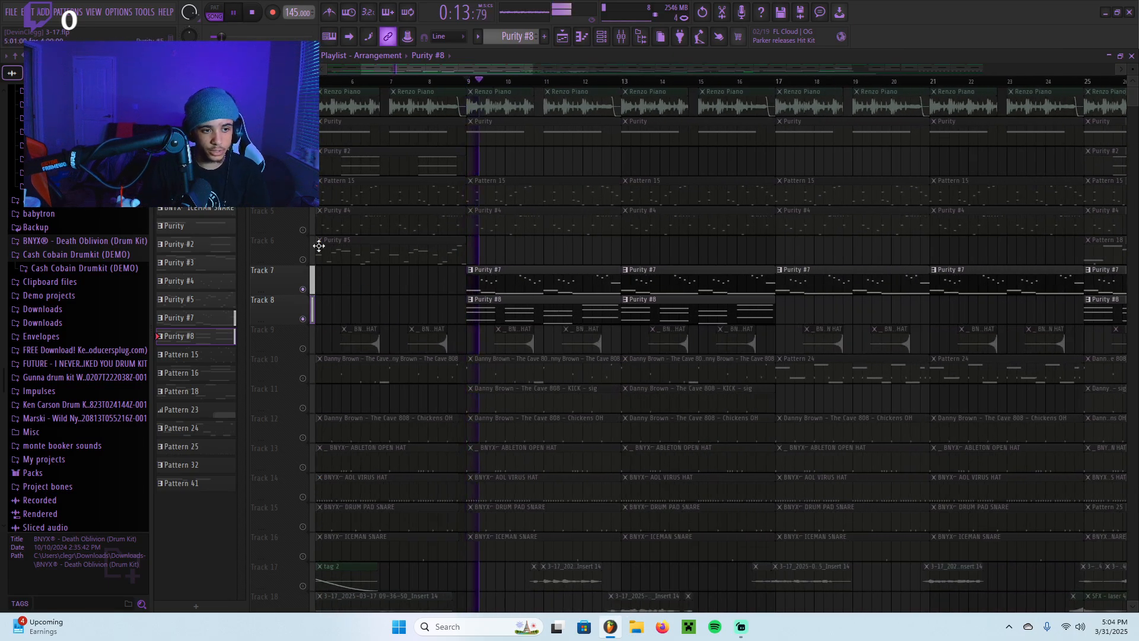
key("space")
Unmute the Purity #4 and Pattern 15 tracks and play them with Purity #7 and Purity #8.
left_click(303, 230)
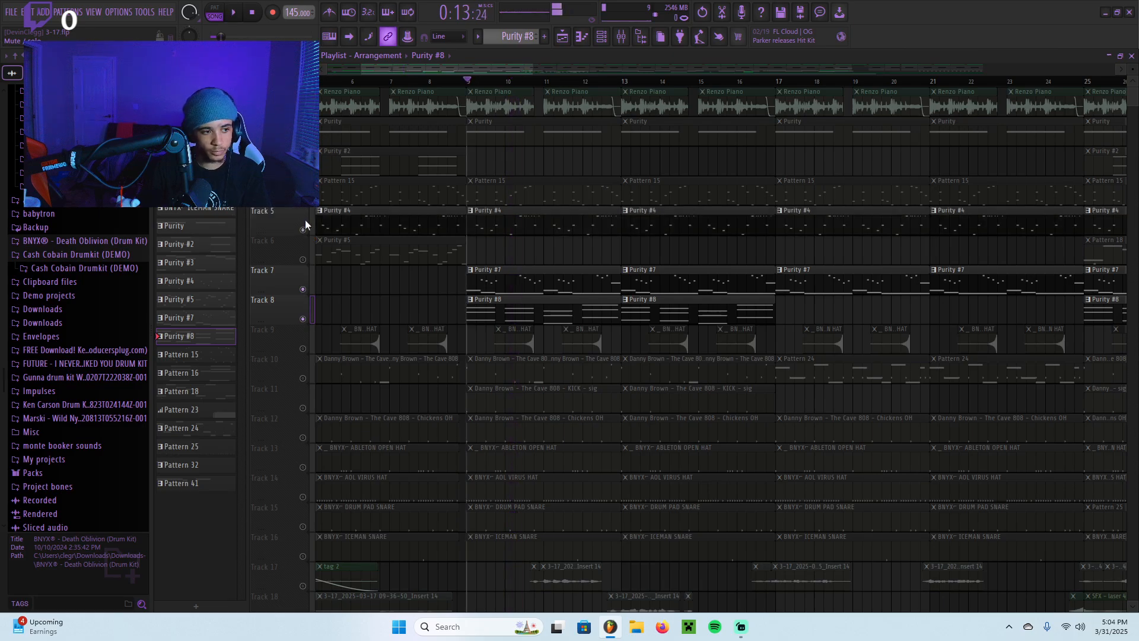
left_click(303, 201)
key("space")
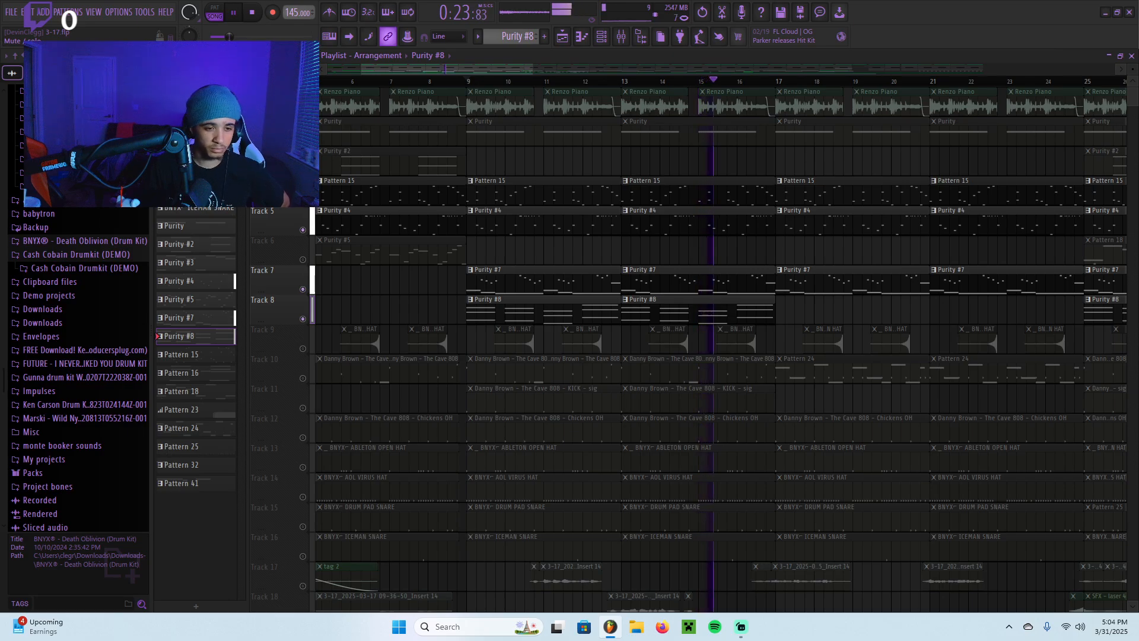
key("space")
Add the Renzo Piano and Purity tracks to the unmuted melody layers and play them all together.
left_click(303, 111)
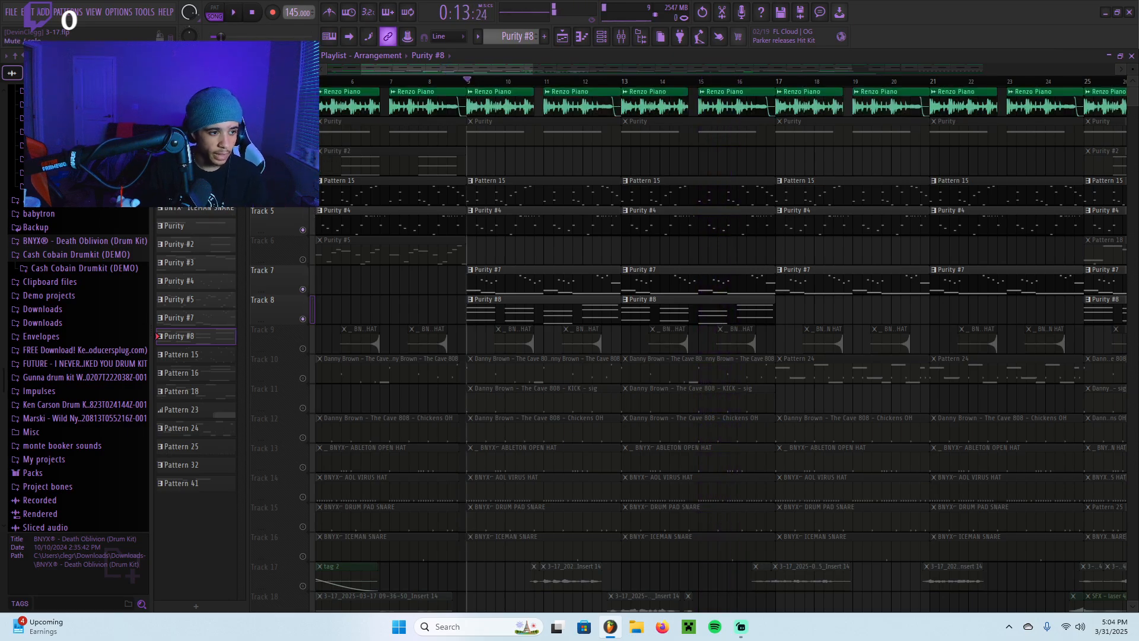
left_click(302, 140)
key("space")
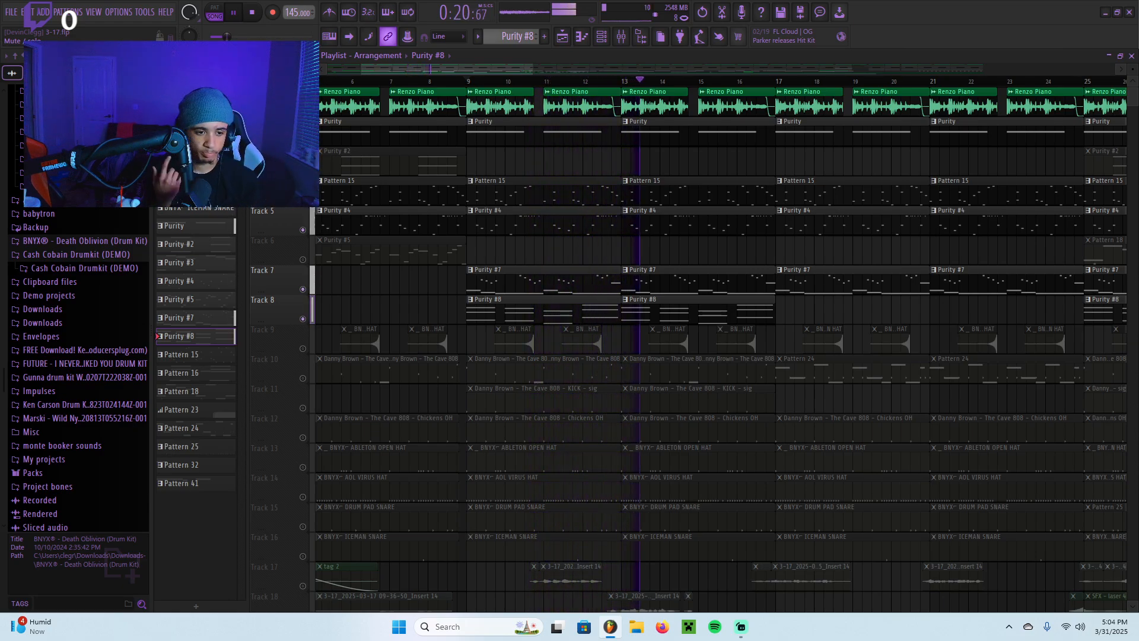
key("space")
Look over the melody layers across the whole arrangement, solo Track 8, and turn all tracks back on.
scroll(474, 214, "down", 5)
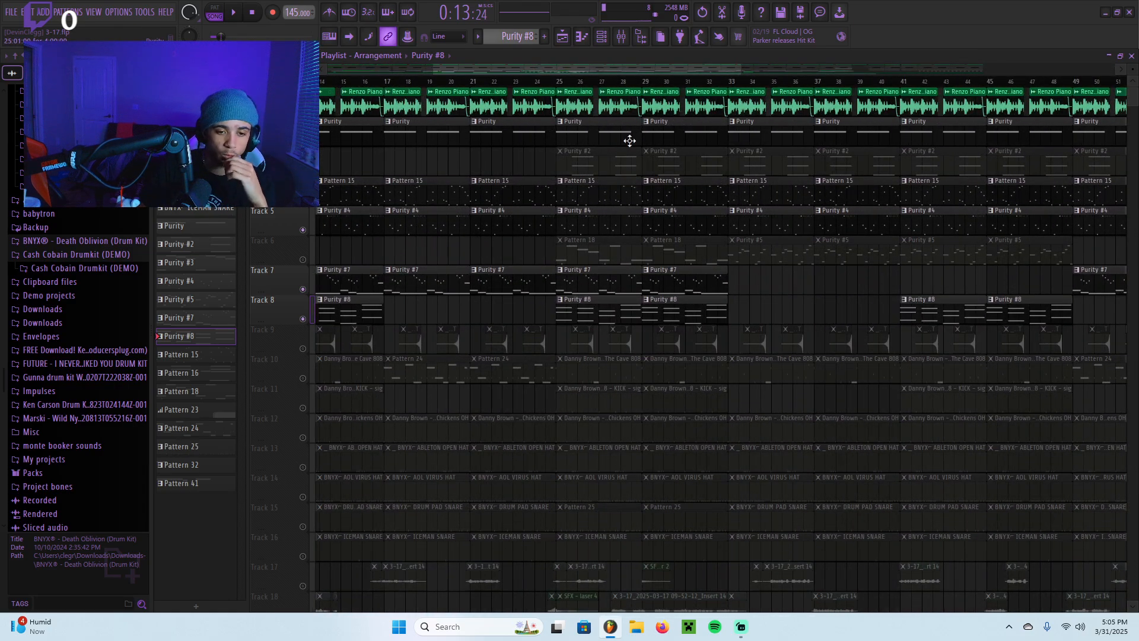
scroll(508, 211, "down", 5)
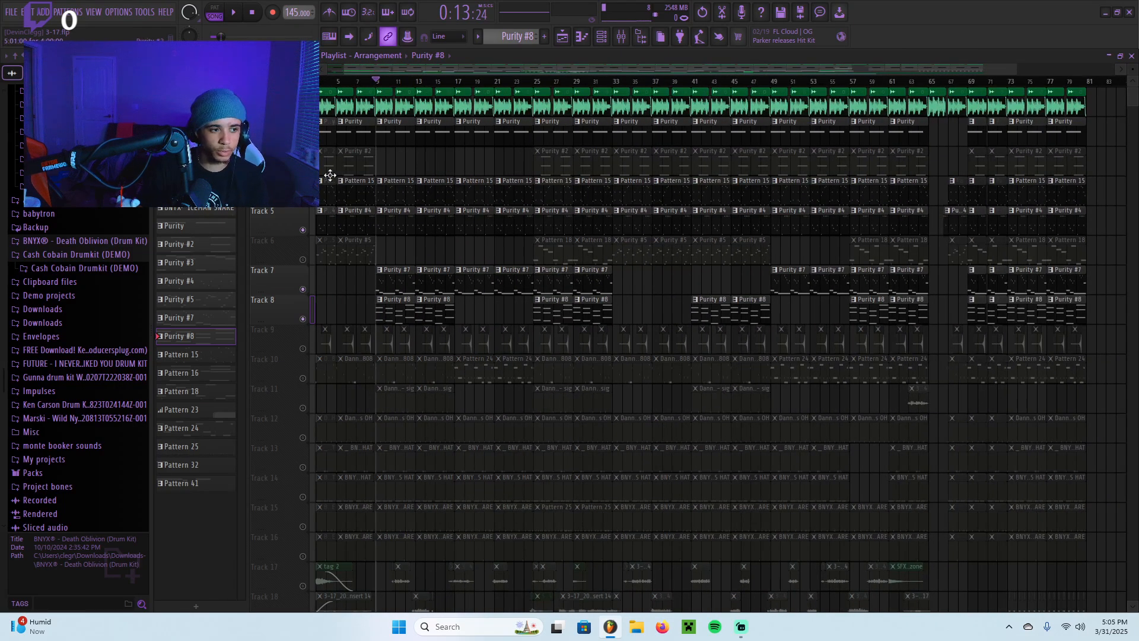
scroll(945, 247, "down", 4)
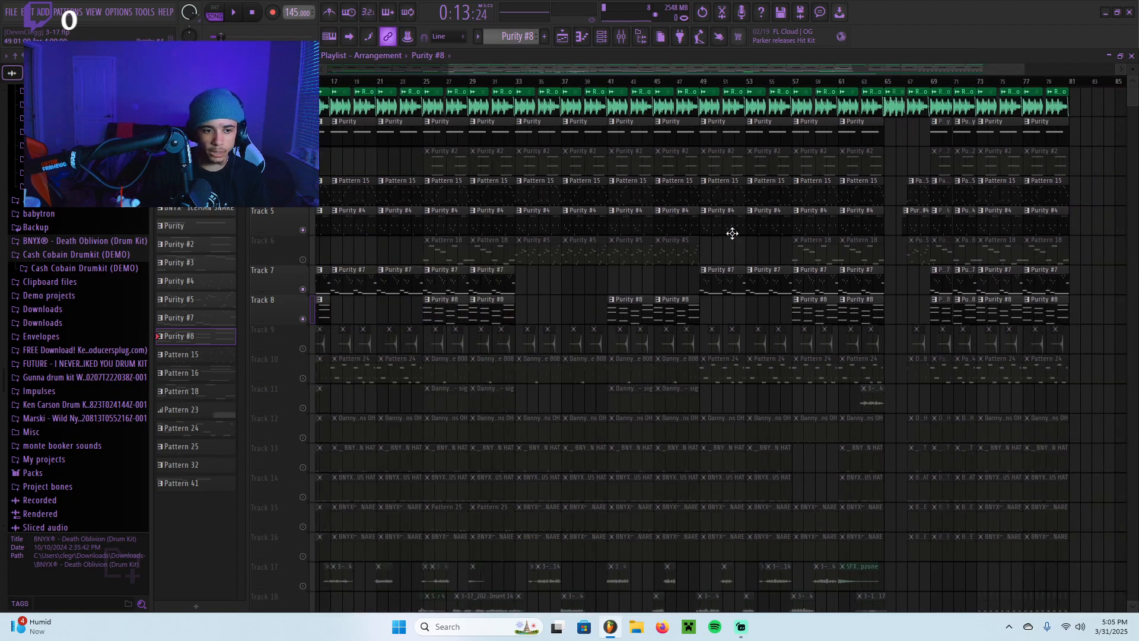
right_click(303, 318)
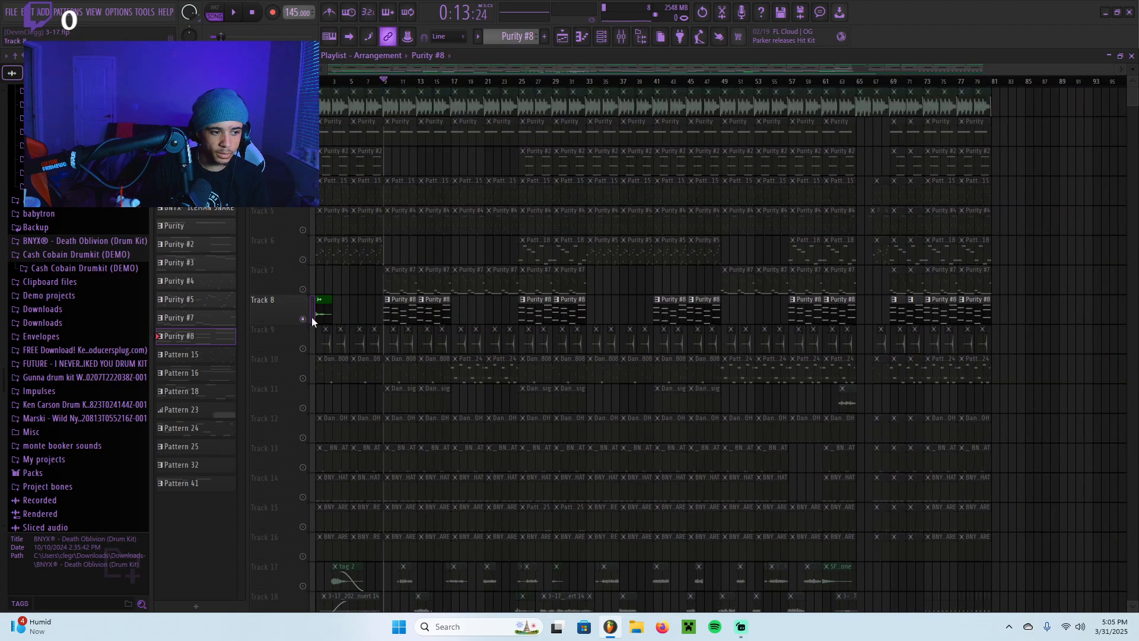
right_click(303, 319)
scroll(330, 323, "up", 6)
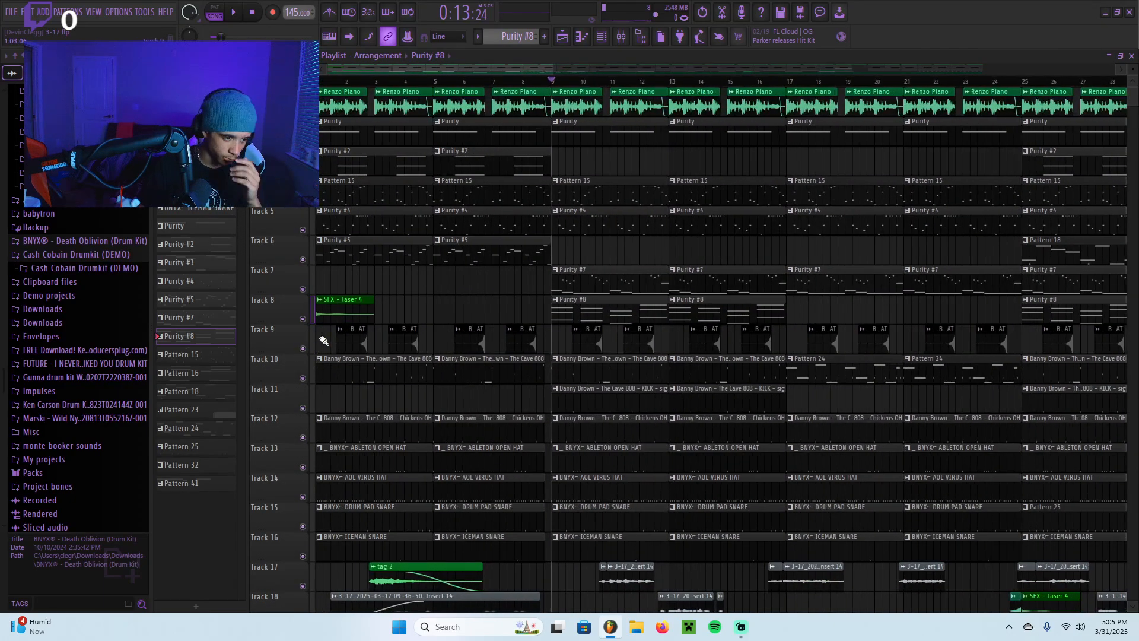
Solo the BNYX AOL VIRUS HAT track on Track 14 and play it from the start of the arrangement.
scroll(310, 377, "down", 3)
right_click(302, 348)
scroll(285, 357, "up", 3)
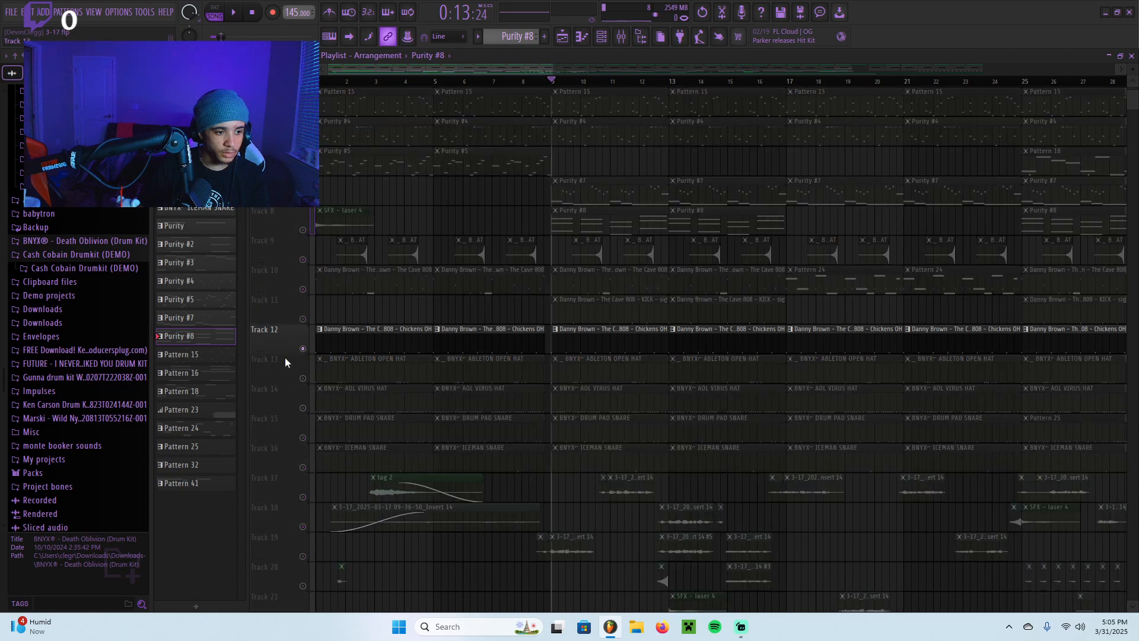
right_click(304, 406)
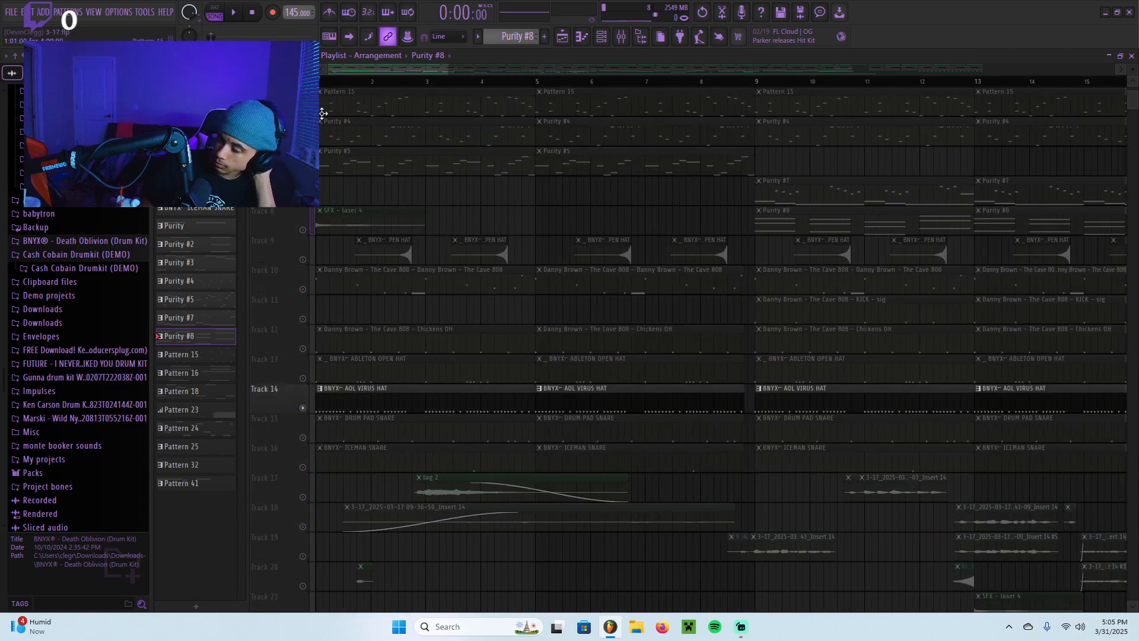
key("space")
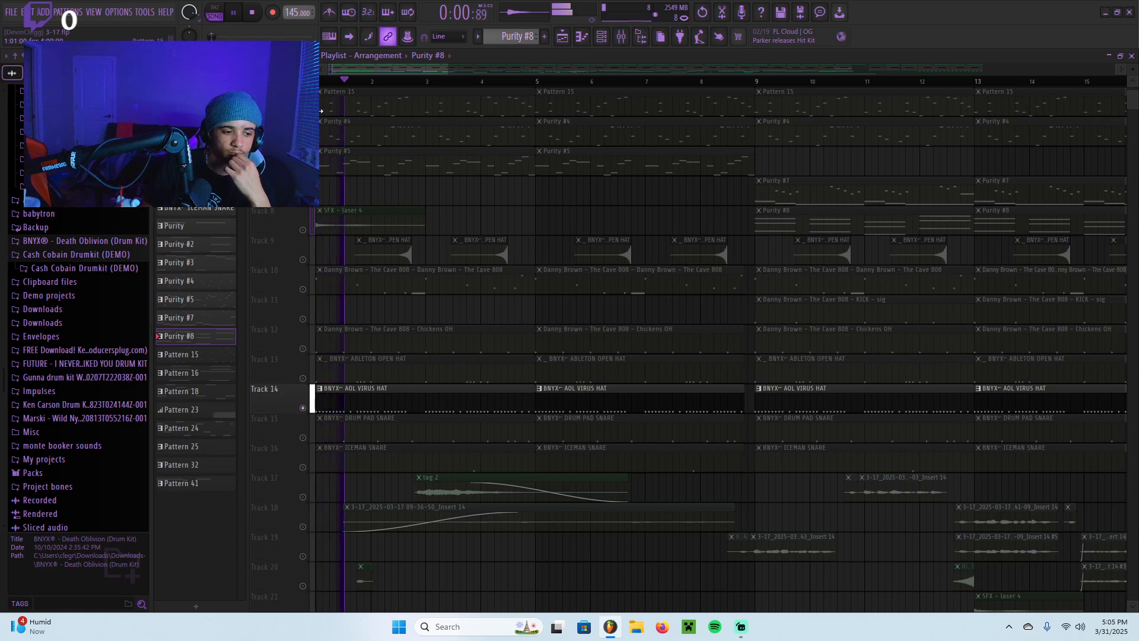
Open the AOL VIRUS HAT channel's notes in the piano roll during playback, close it, and stop playback.
double_click(427, 399)
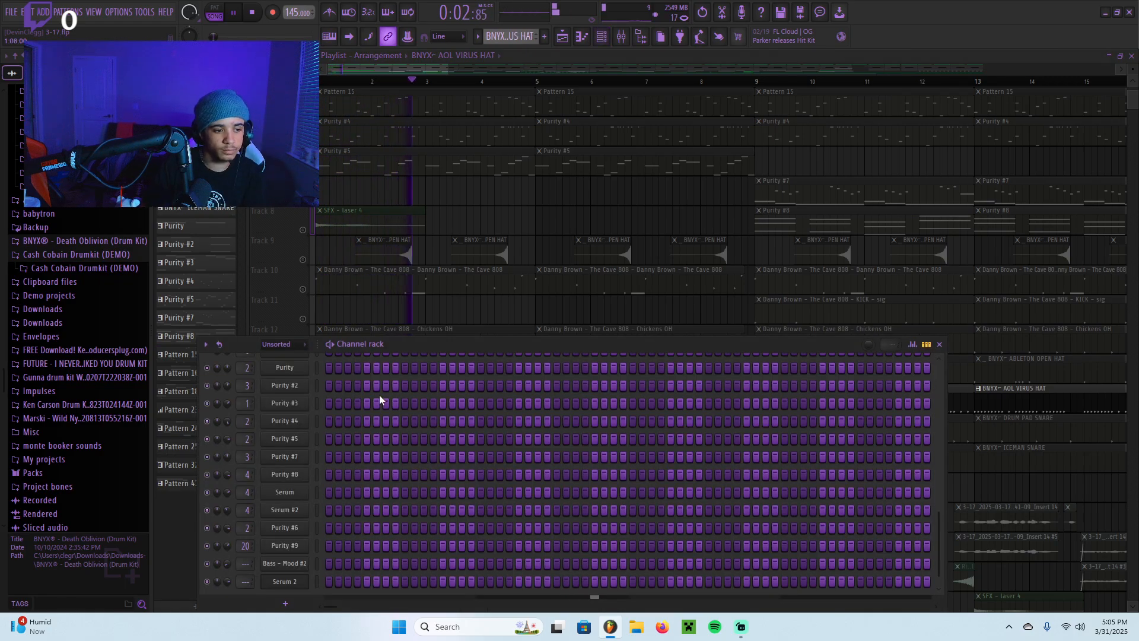
right_click(283, 442)
left_click(319, 433)
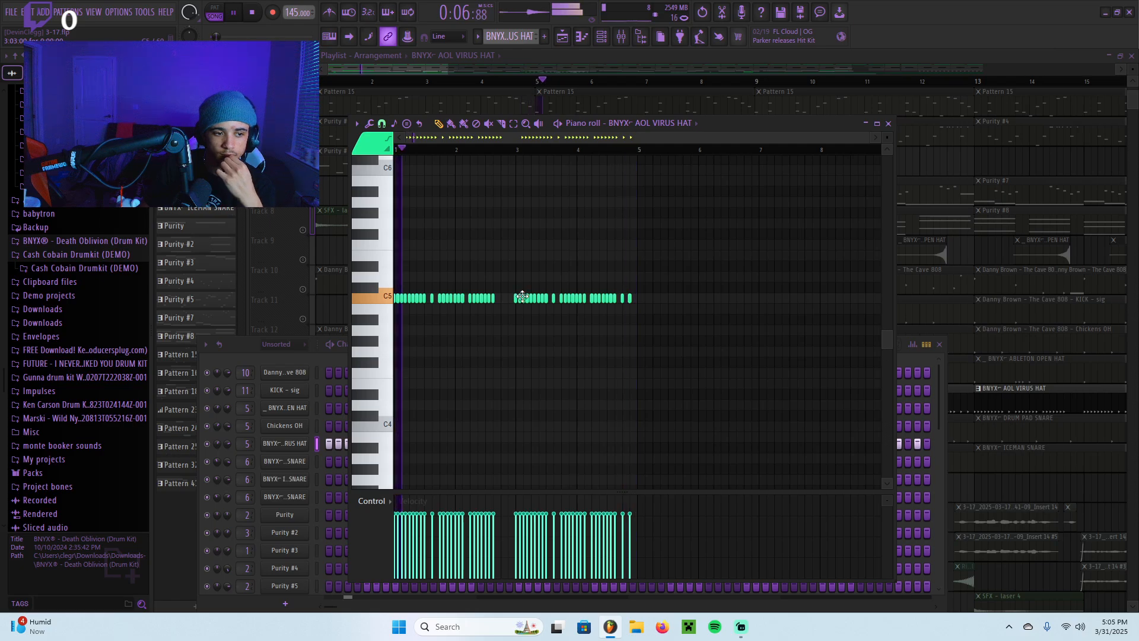
left_click(888, 123)
key("space")
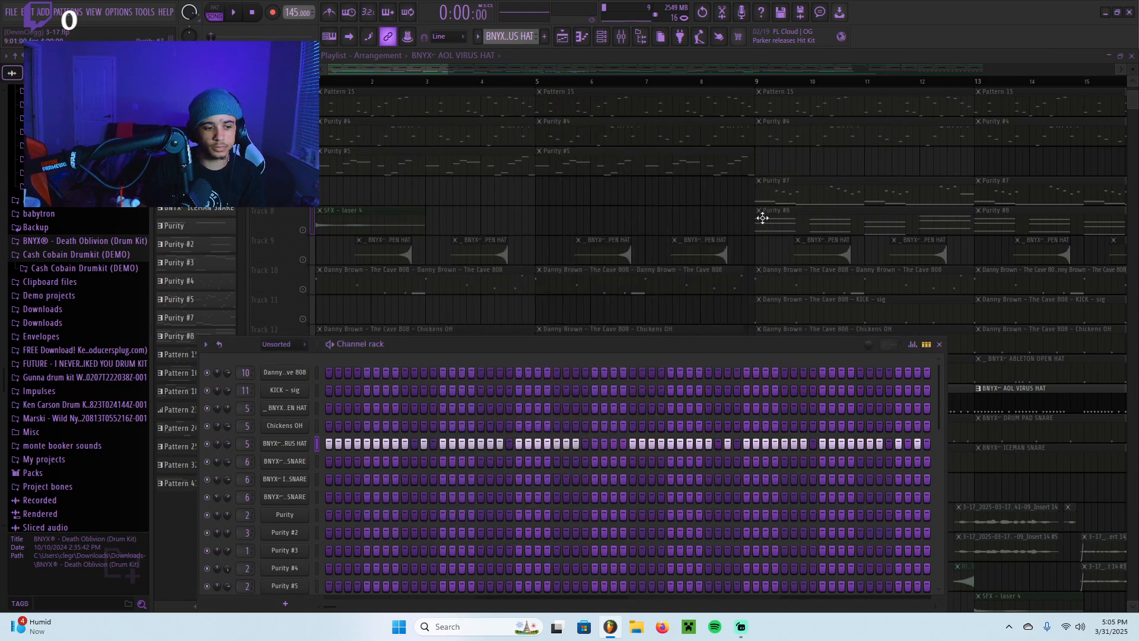
Close the channel rack, solo the BNYX ABLETON OPEN HAT track on Track 13, and play it from the start.
scroll(409, 268, "down", 6)
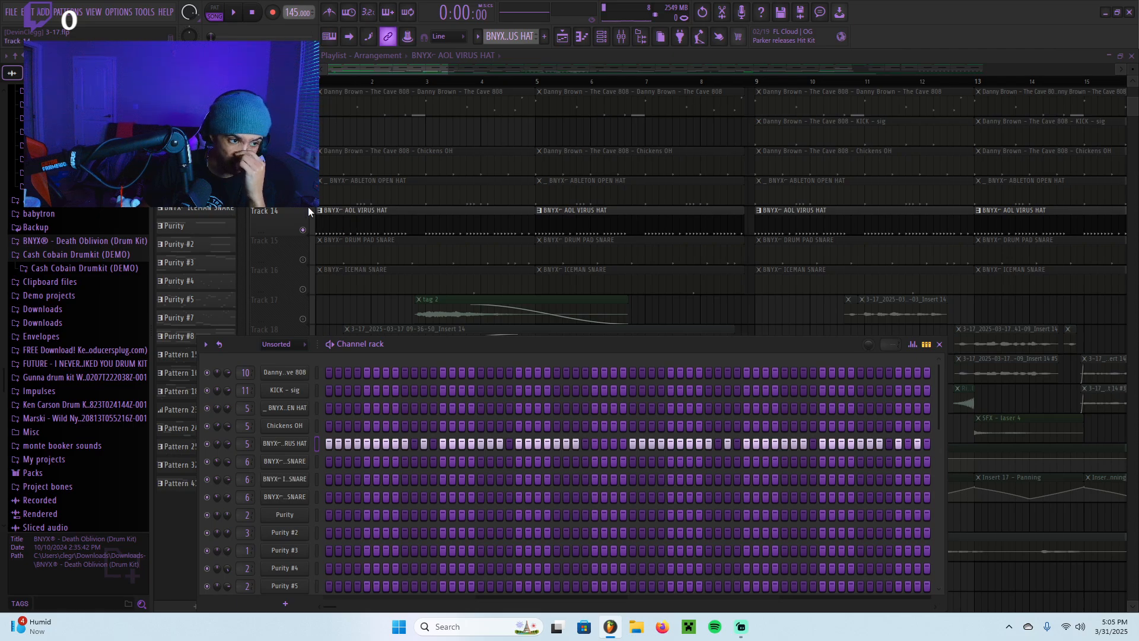
key("F6")
scroll(399, 257, "up", 5)
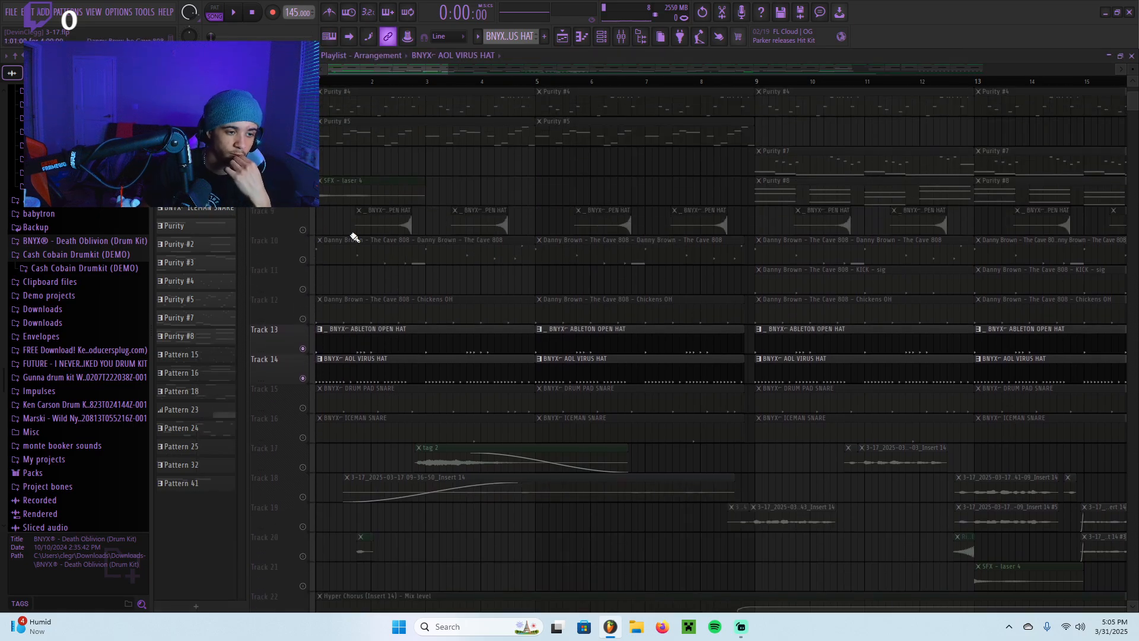
right_click(303, 350)
key("space")
scroll(315, 356, "up", 4)
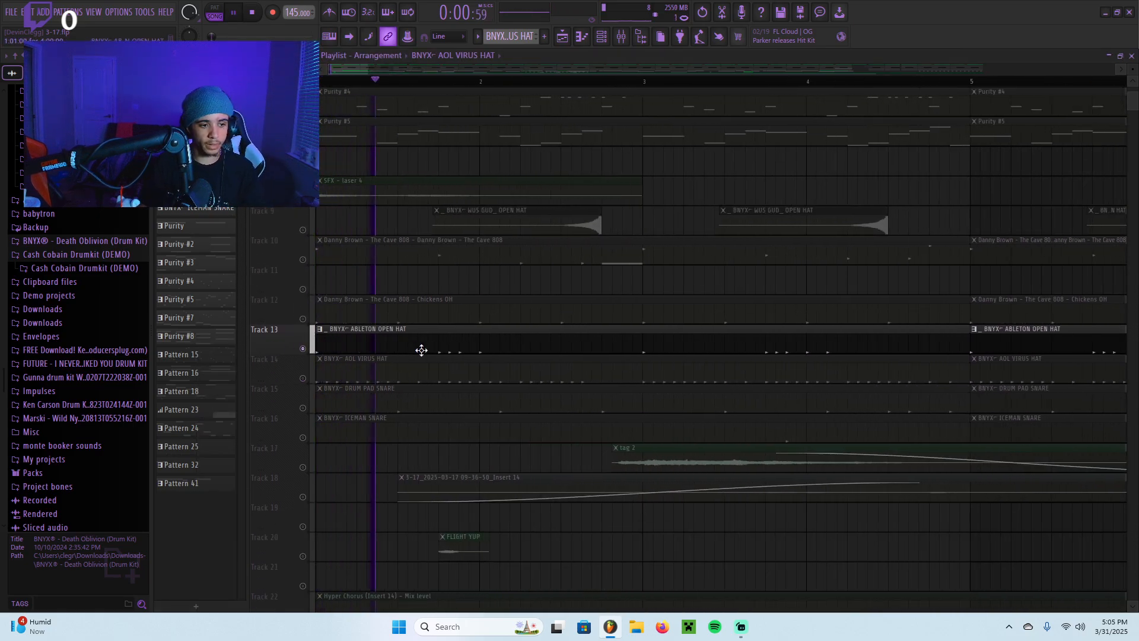
double_click(432, 343)
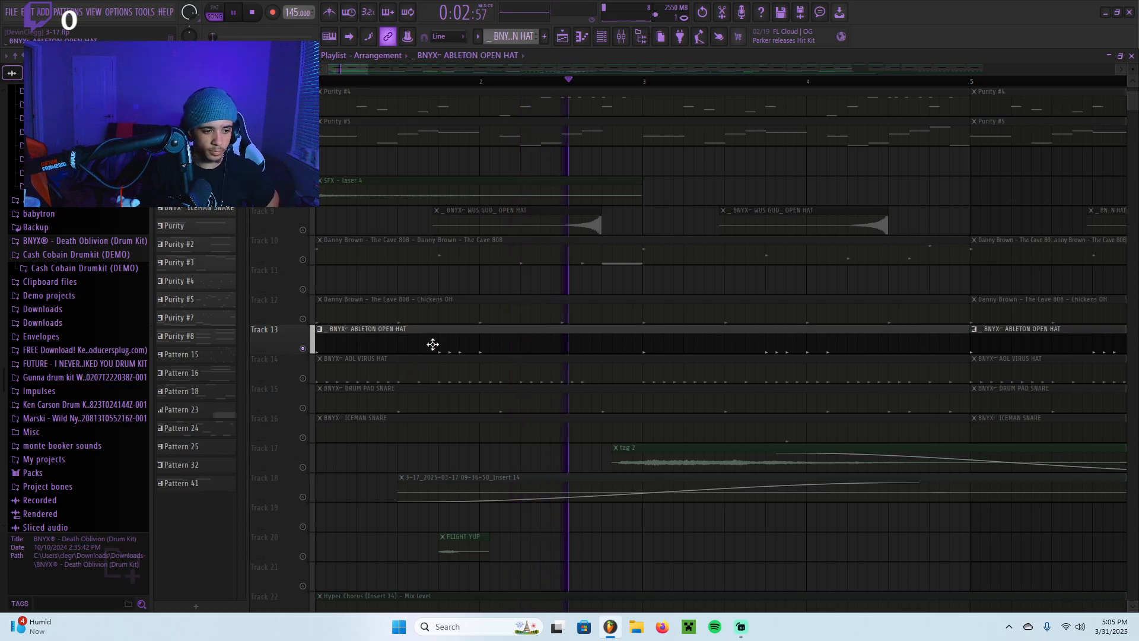
Open the ABLETON OPEN HAT channel in the piano roll, examine its notes and velocities during playback, and close it.
right_click(278, 406)
left_click(340, 408)
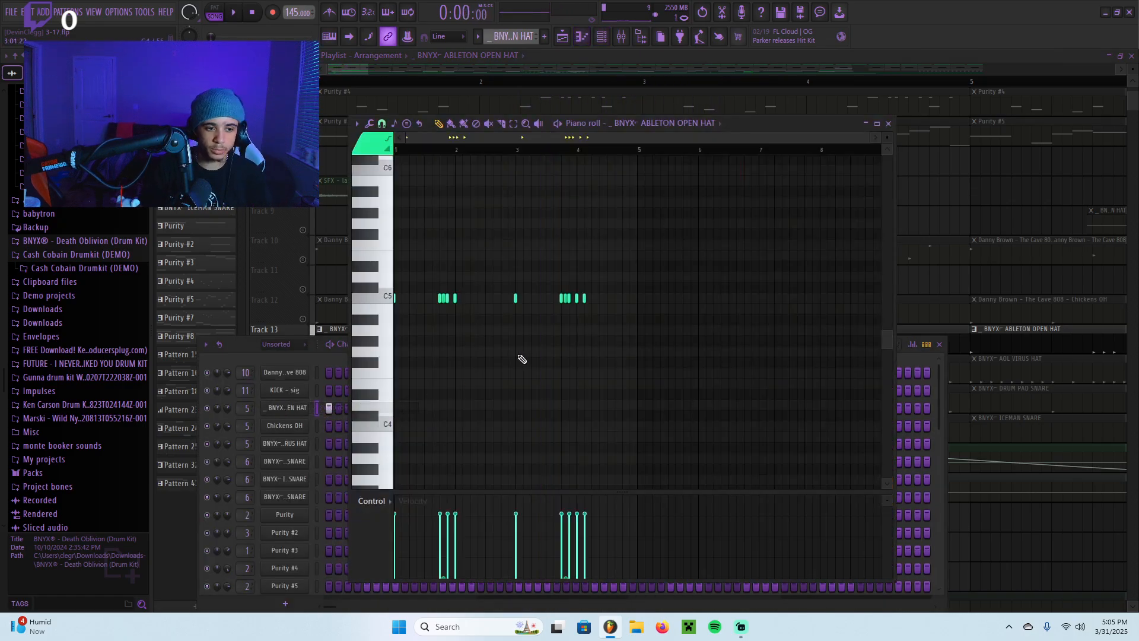
key("space")
scroll(479, 382, "up", 3)
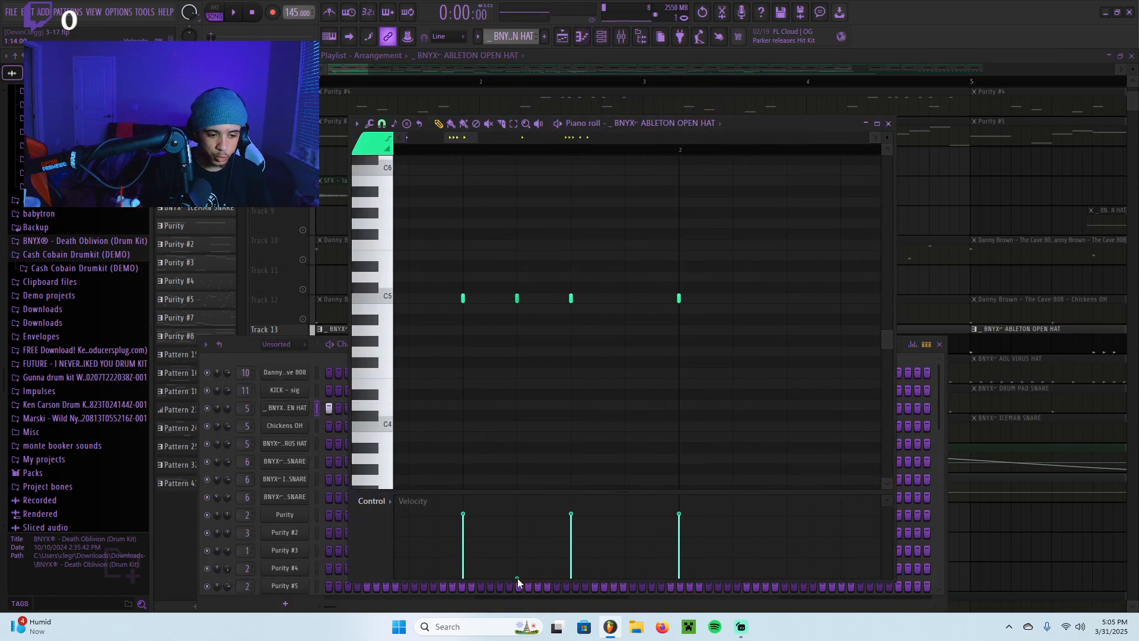
scroll(541, 301, "down", 3)
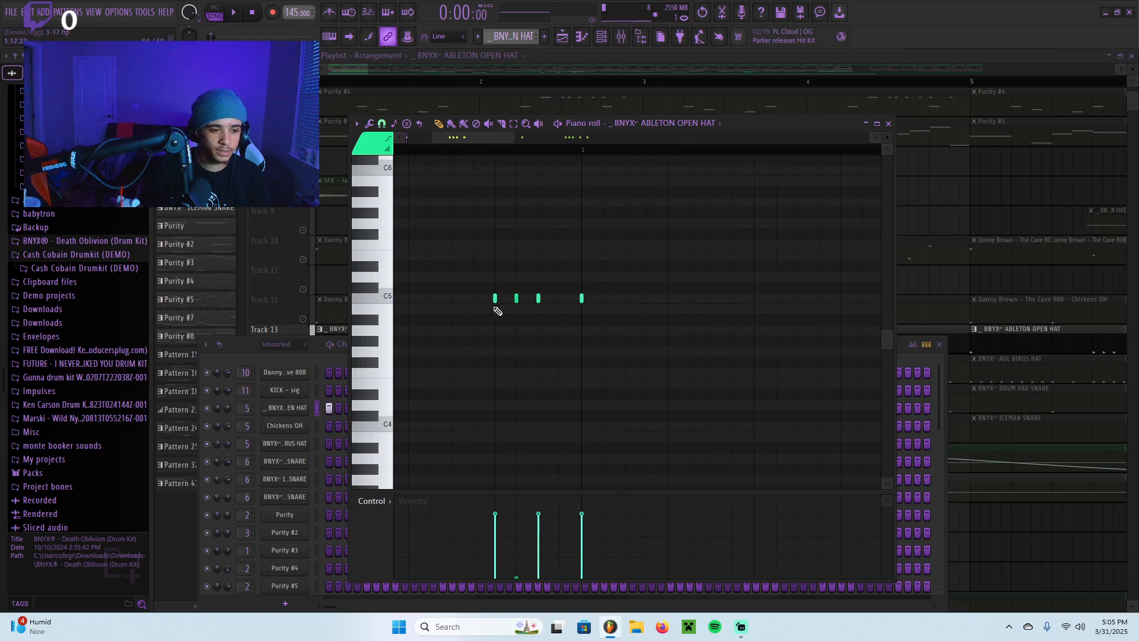
key("space")
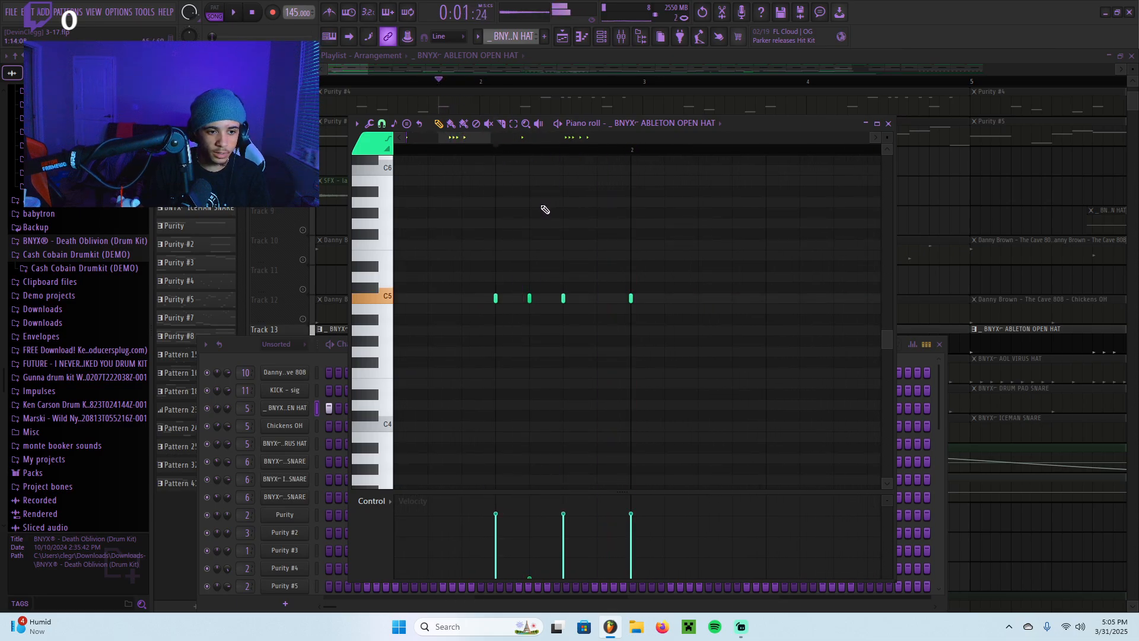
scroll(813, 165, "down", 2)
left_click(889, 124)
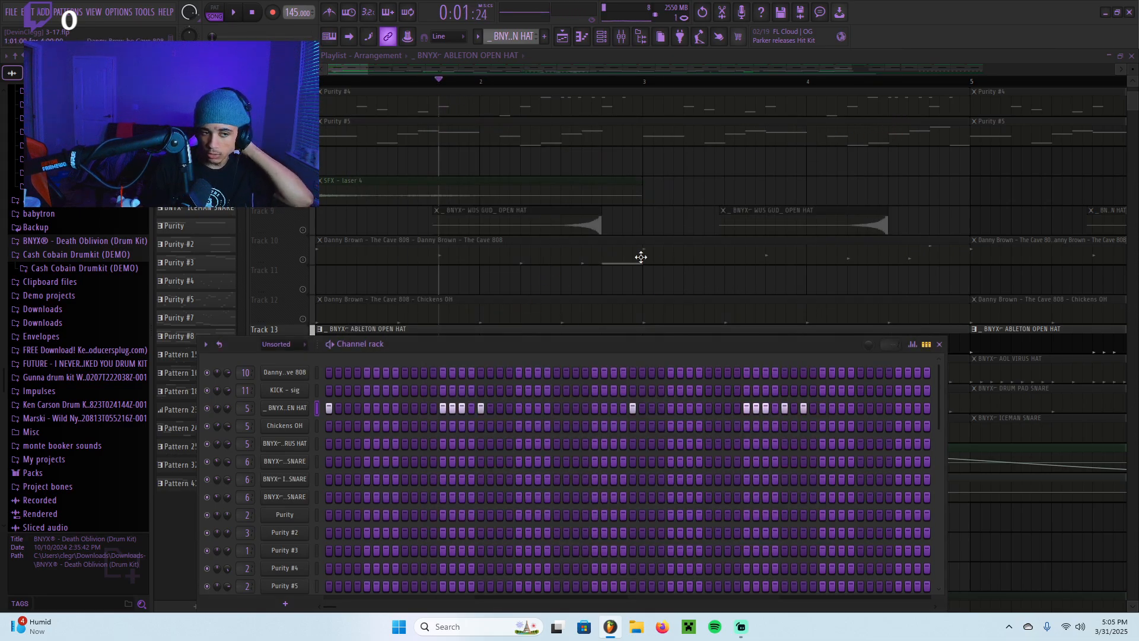
Enable the Chickens OH layer on Track 12, mute Track 13, and play the Chickens OH hat alone.
scroll(561, 249, "down", 4)
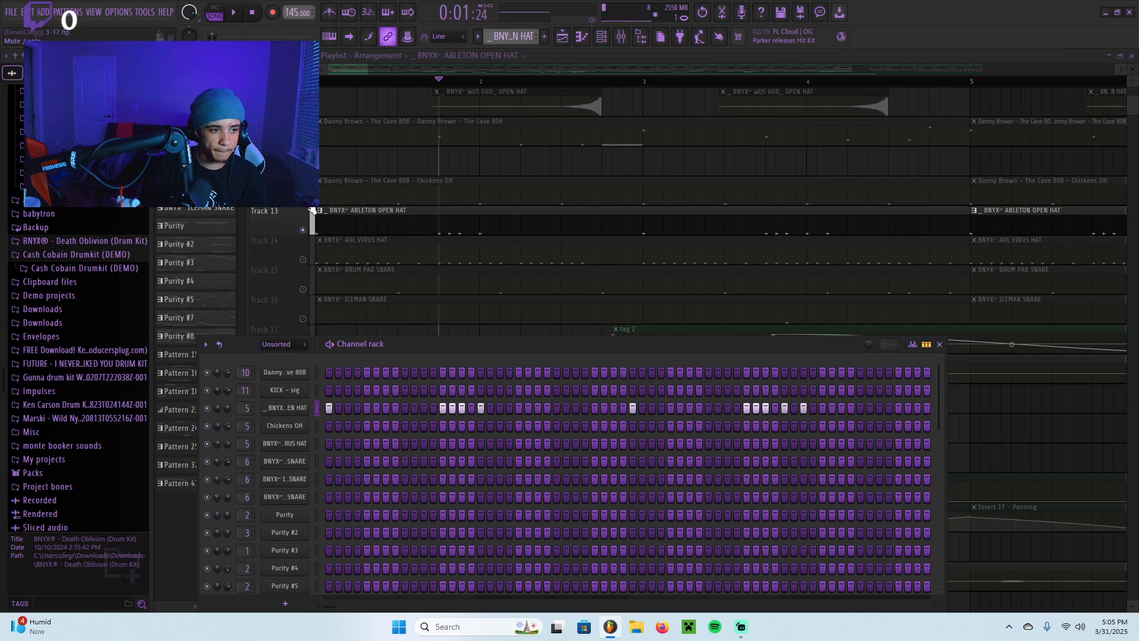
left_click(303, 201)
scroll(425, 213, "down", 3)
scroll(320, 231, "up", 9)
scroll(363, 226, "down", 2)
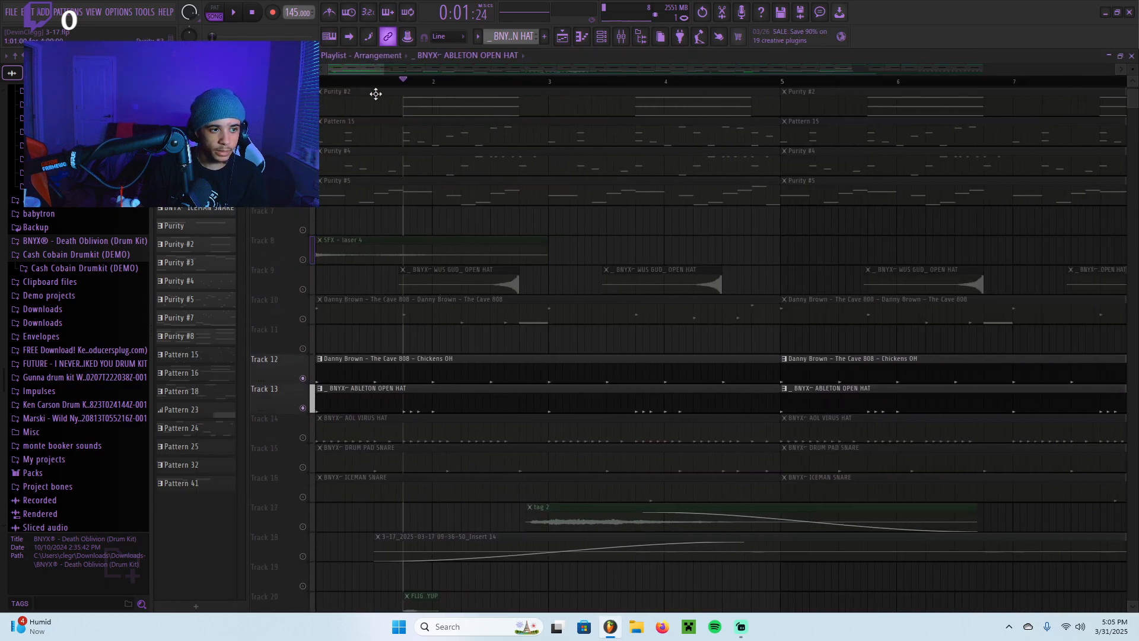
scroll(350, 375, "up", 2)
left_click(303, 407)
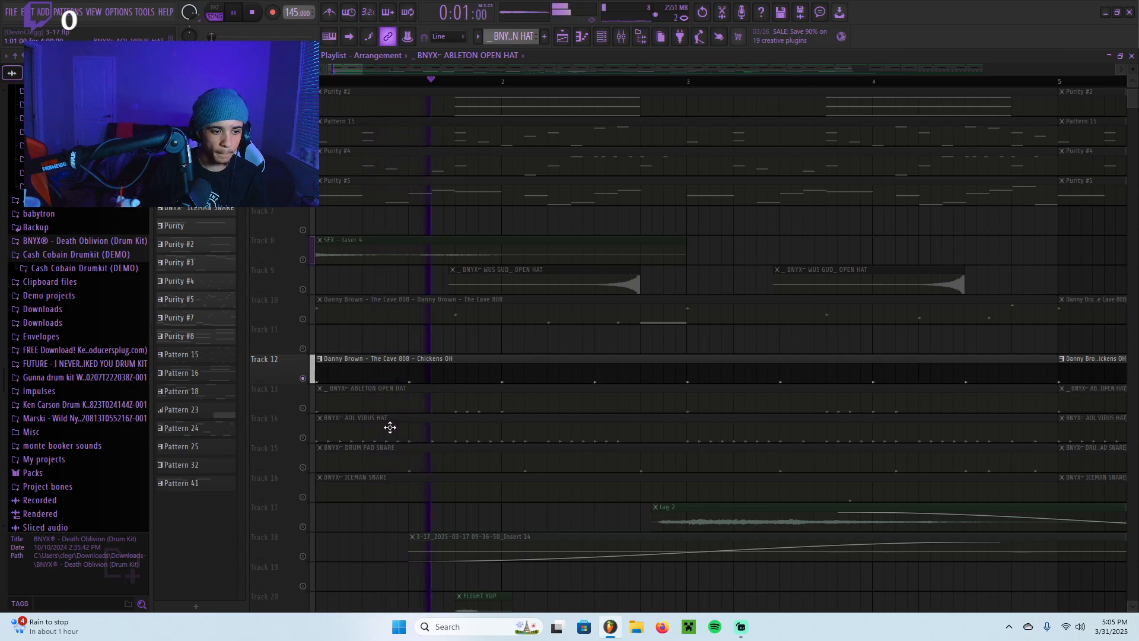
Unmute the ABLETON OPEN HAT on Track 13 and play it together with the Chickens OH layer from the start.
left_click(302, 407)
key("space")
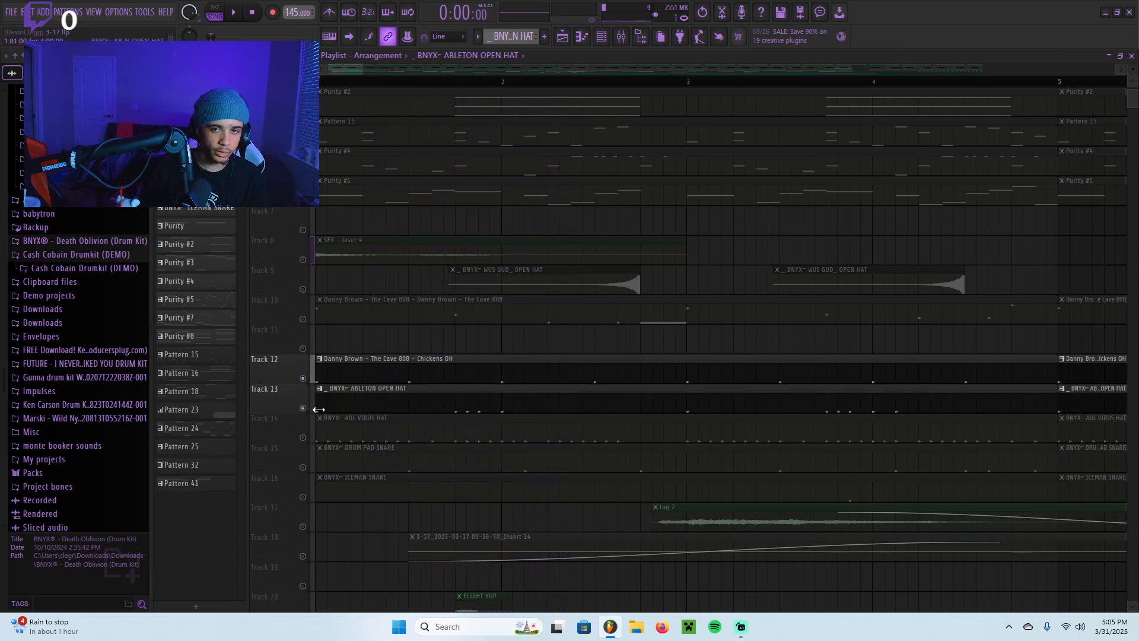
scroll(376, 401, "down", 3)
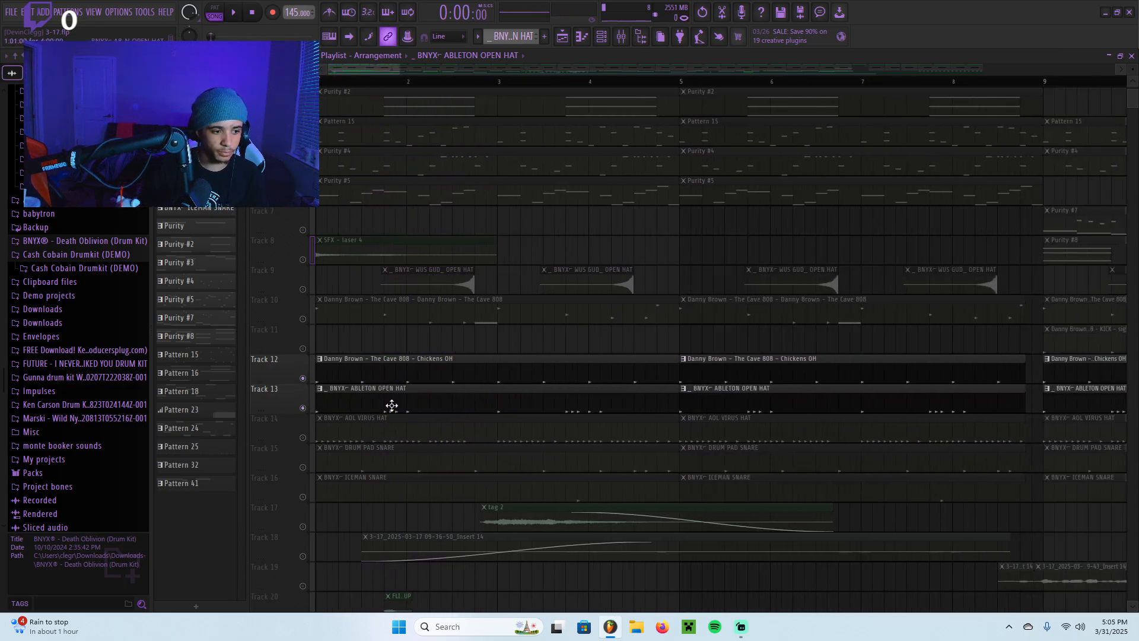
key("space")
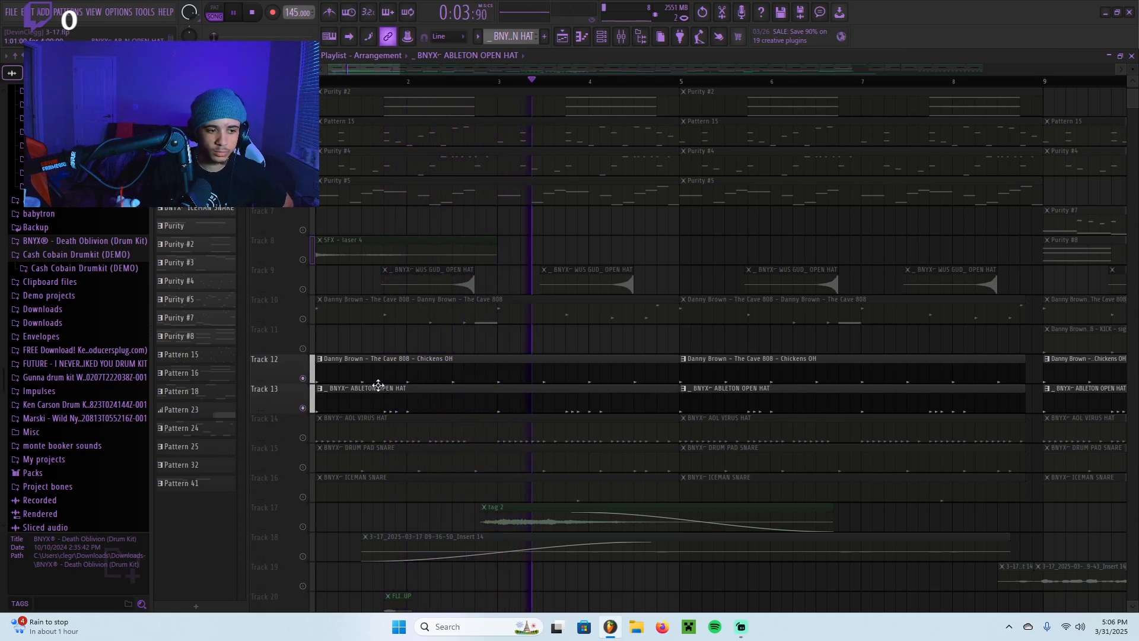
Add the AOL VIRUS HAT on Track 14 to the two open hats, play all three, and stop playback.
left_click(303, 437)
key("space")
key("space")
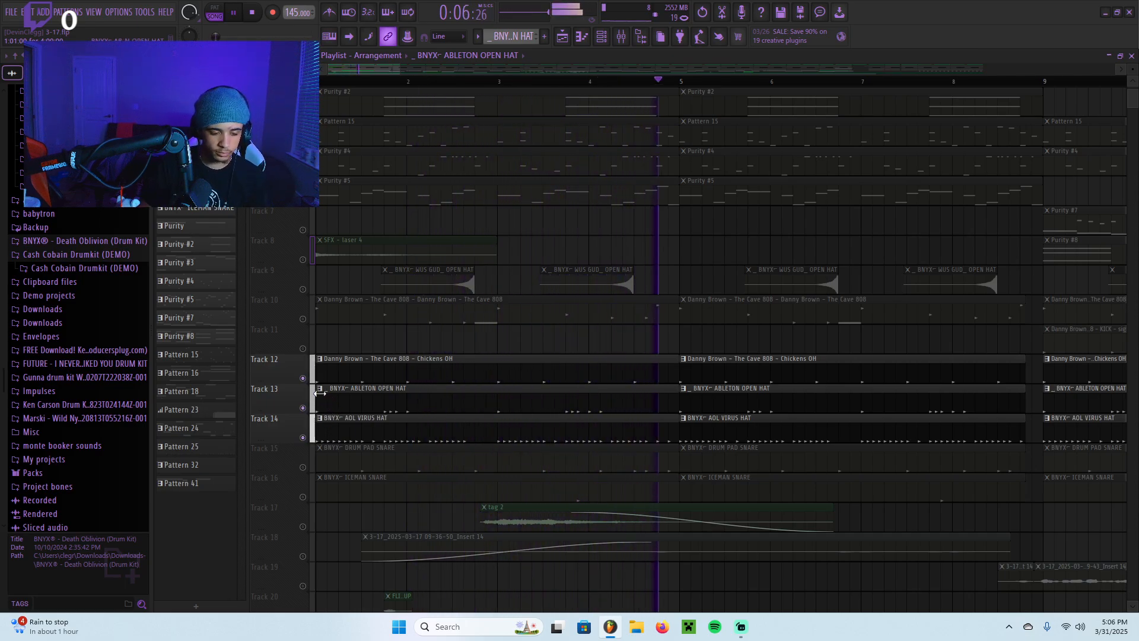
key("space")
Solo the AOL VIRUS HAT on Track 14, play it alone, and turn Tracks 13 and 12 back on.
right_click(309, 438)
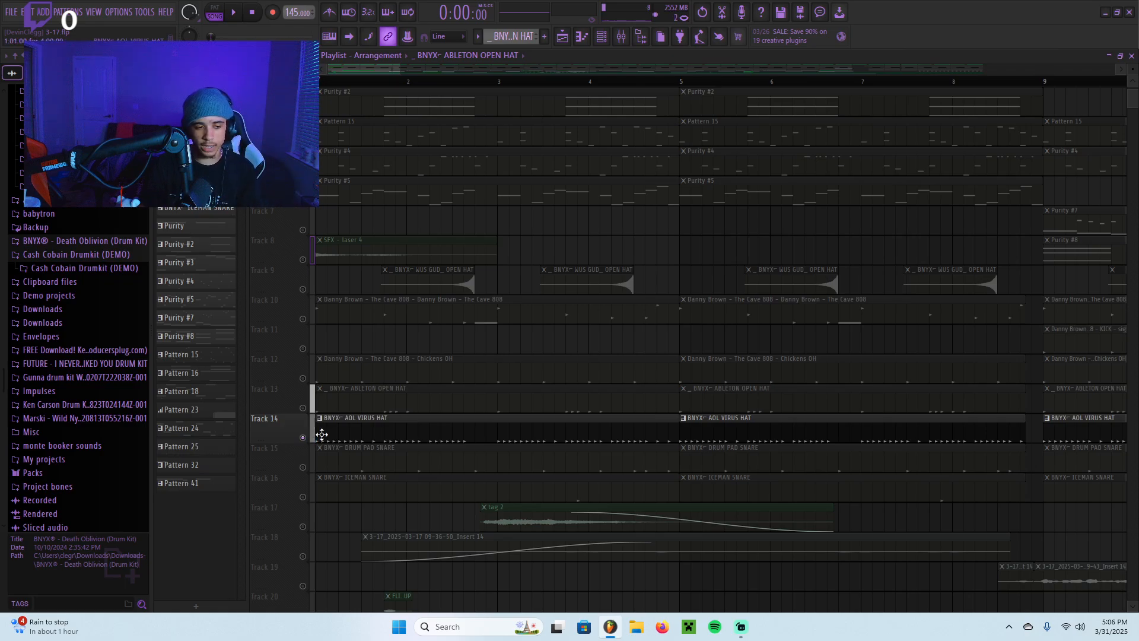
key("space")
key("space")
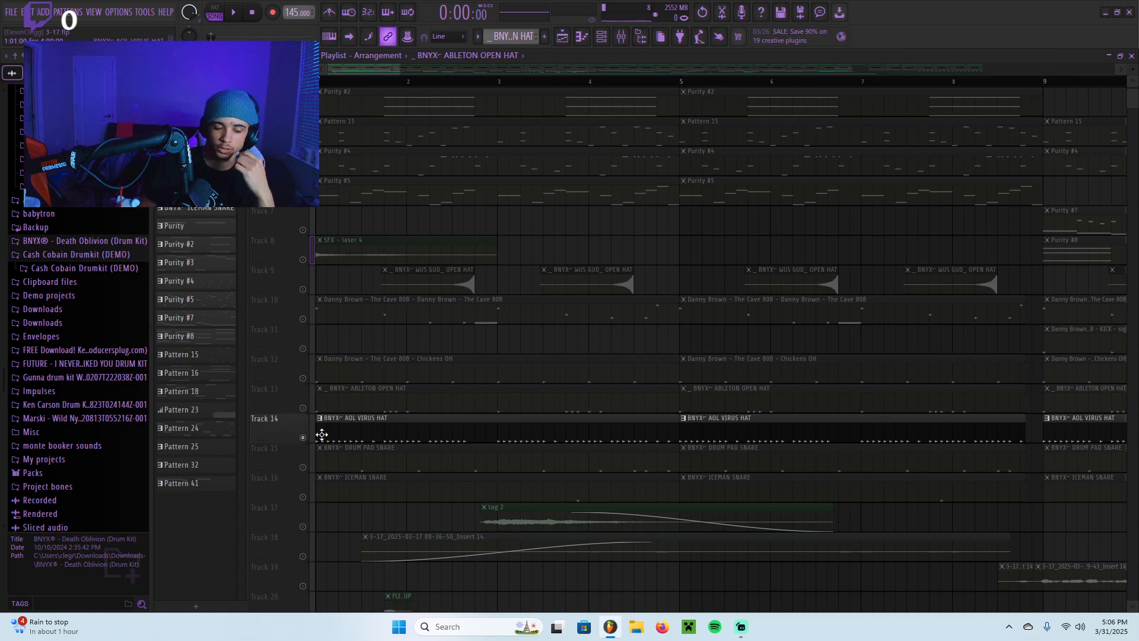
left_click(304, 408)
left_click(303, 379)
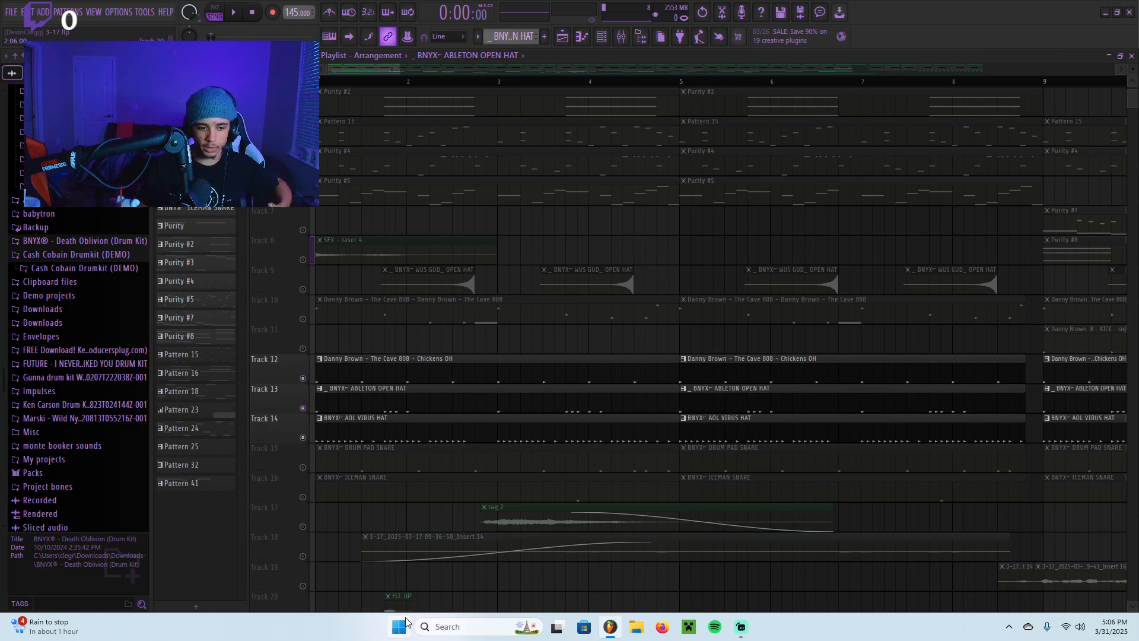
Solo the DRUM PAD SNARE on Track 15 and play it with the Renzo Piano and Purity #2 tracks unmuted.
left_click(302, 467)
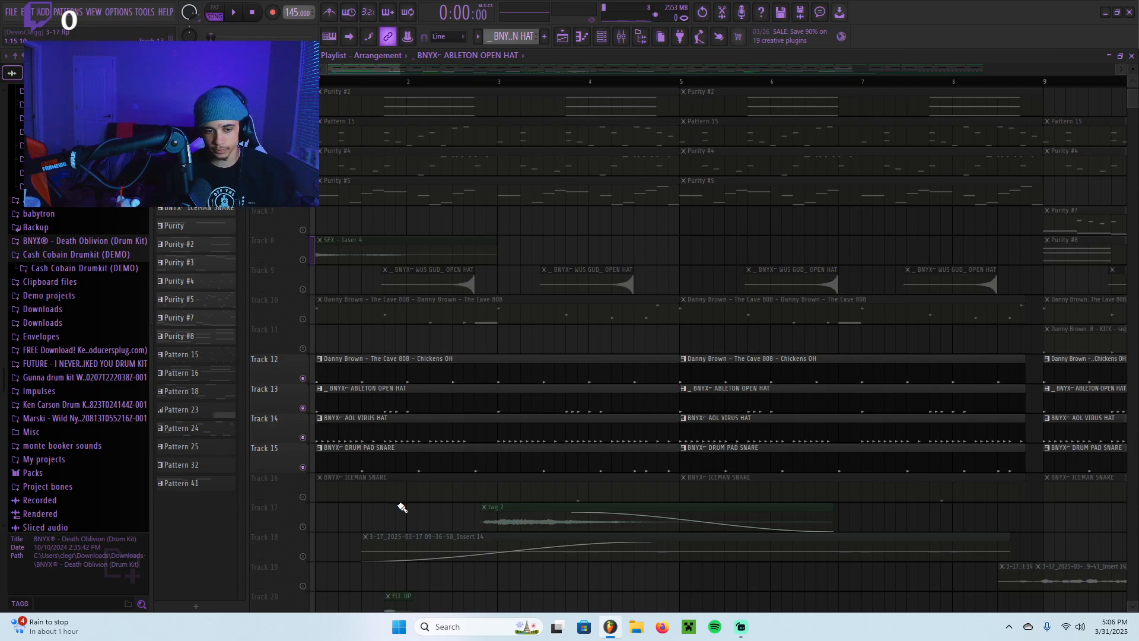
right_click(303, 467)
scroll(330, 332, "up", 2)
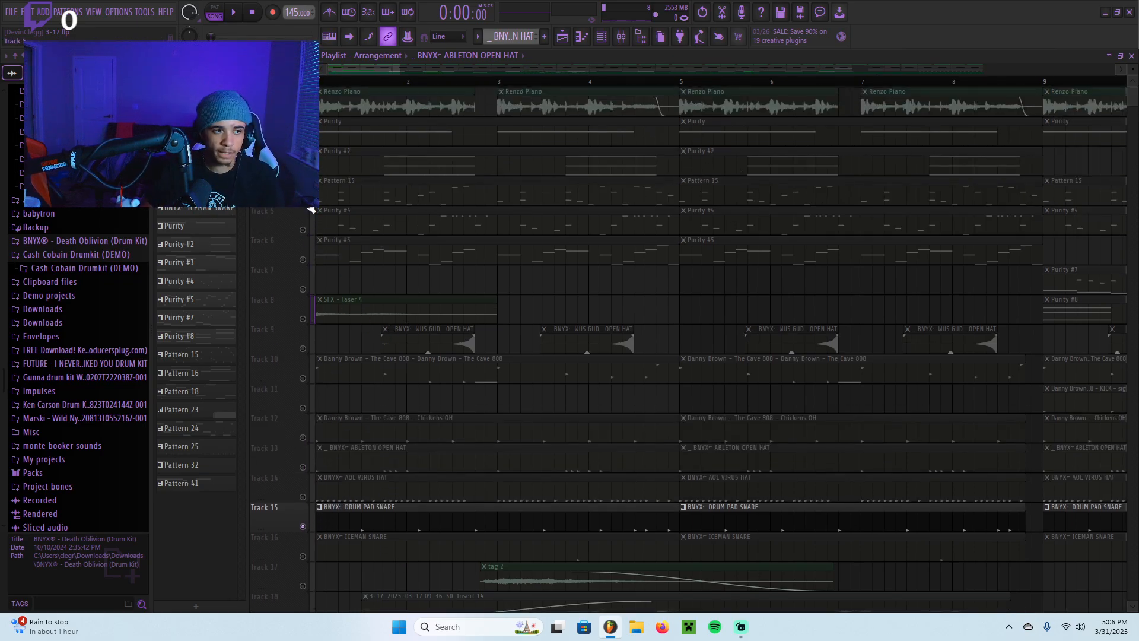
left_click(302, 111)
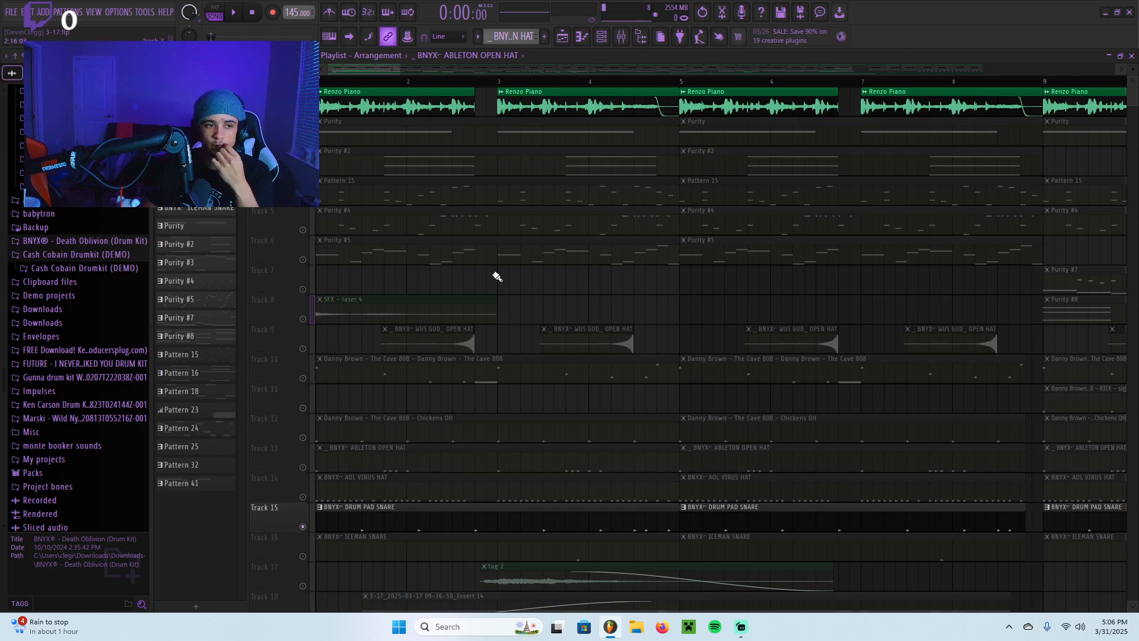
left_click(303, 170)
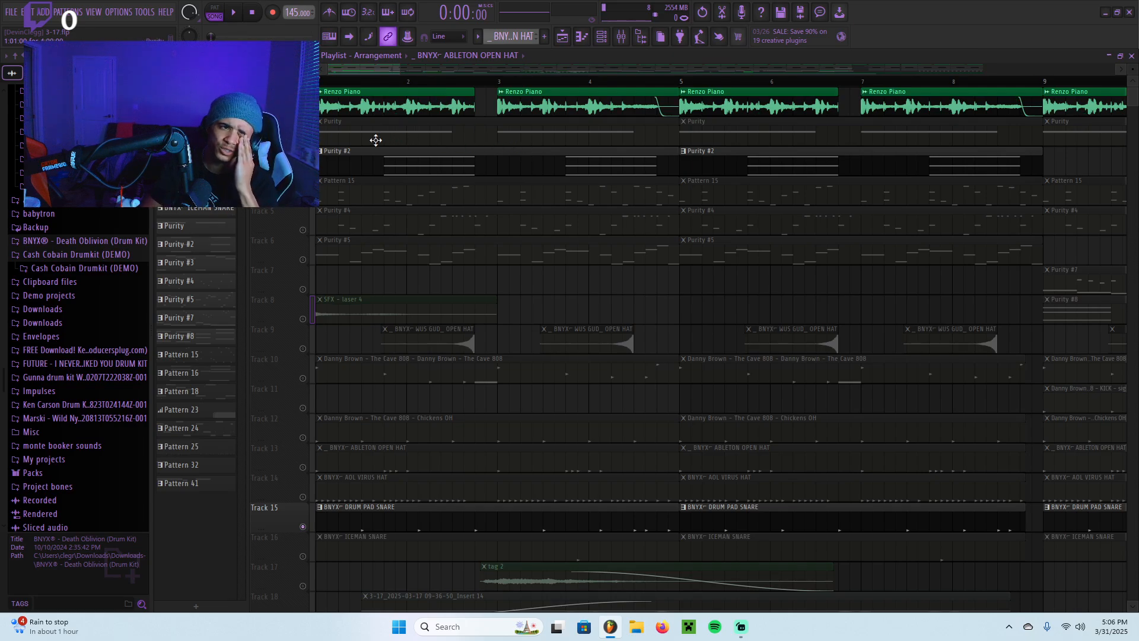
key("space")
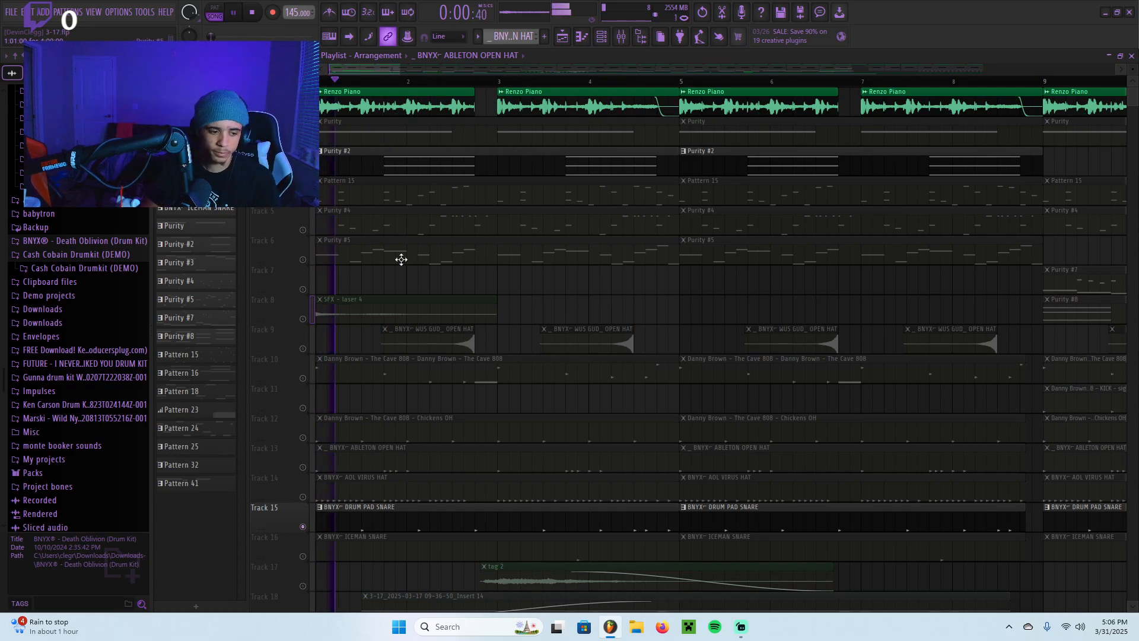
Add Track 14's hat during playback, solo the DRUM PAD SNARE on Track 15 to hear it alone, and stop playback.
left_click(303, 496)
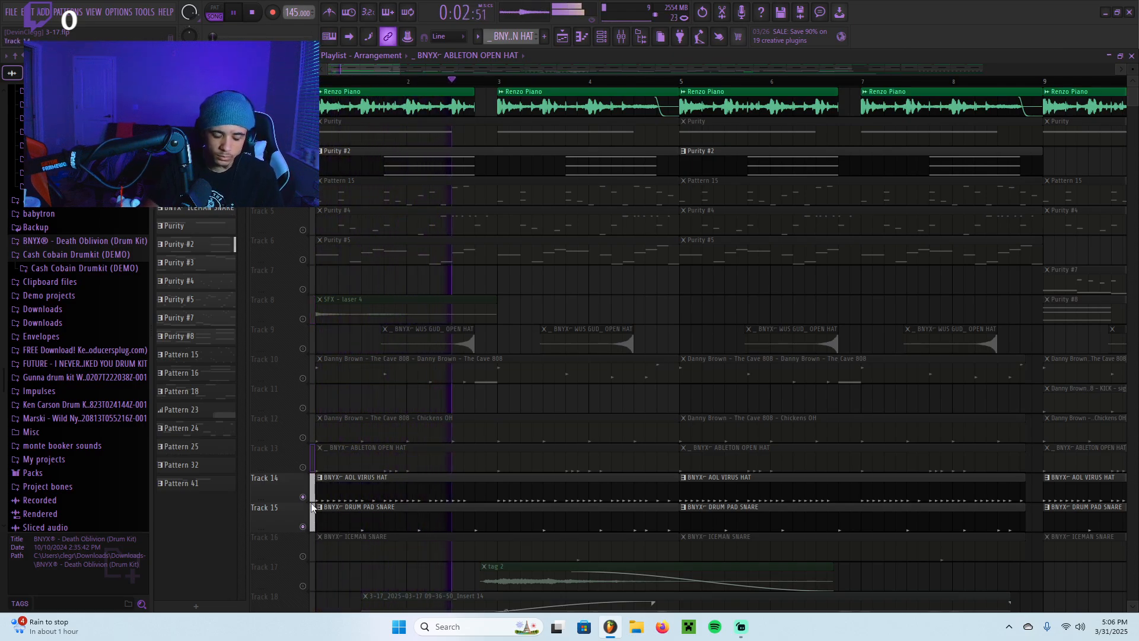
right_click(304, 527)
scroll(435, 476, "down", 2)
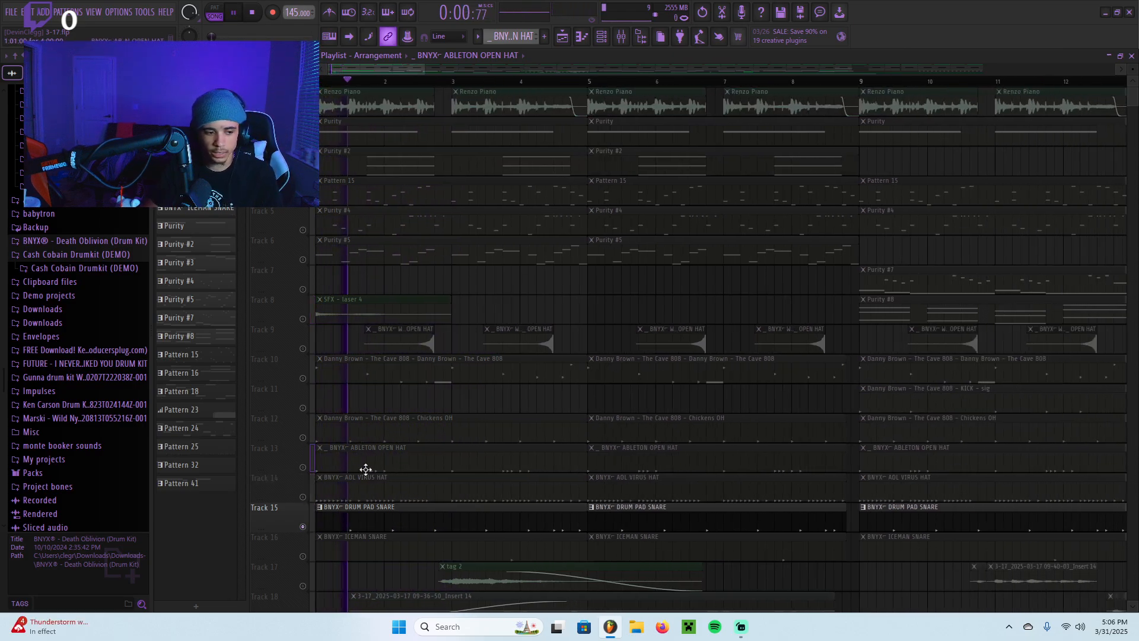
scroll(329, 444, "up", 2)
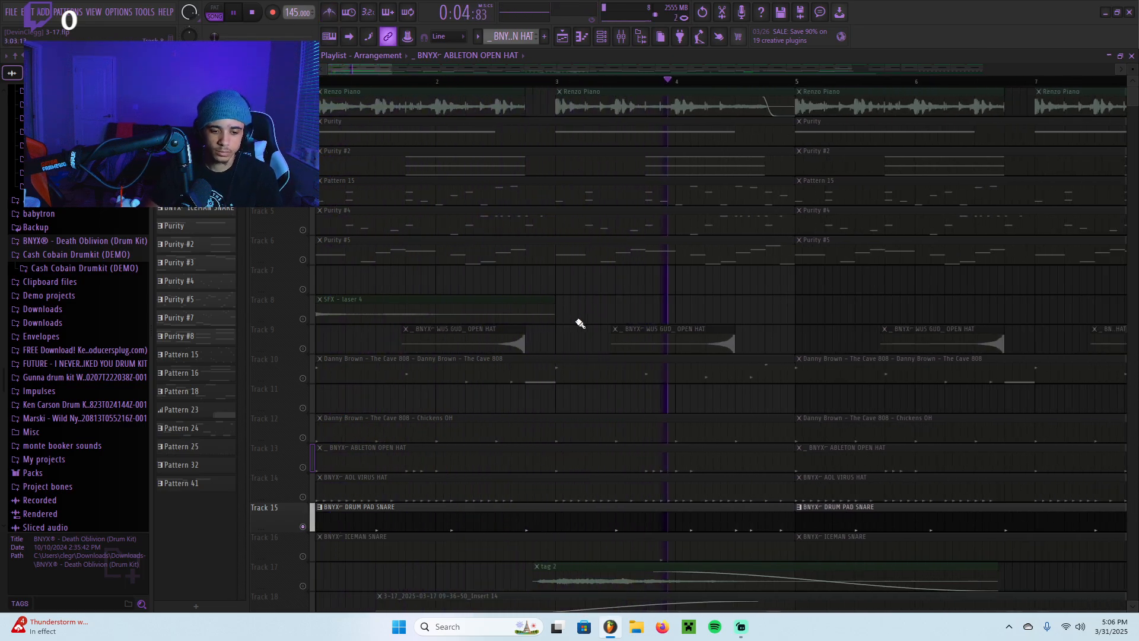
scroll(584, 362, "down", 2)
scroll(463, 445, "down", 4)
key("space")
Unmute the ICEMAN SNARE on Track 16 and play it together with the DRUM PAD SNARE.
left_click(307, 439)
scroll(419, 435, "up", 1)
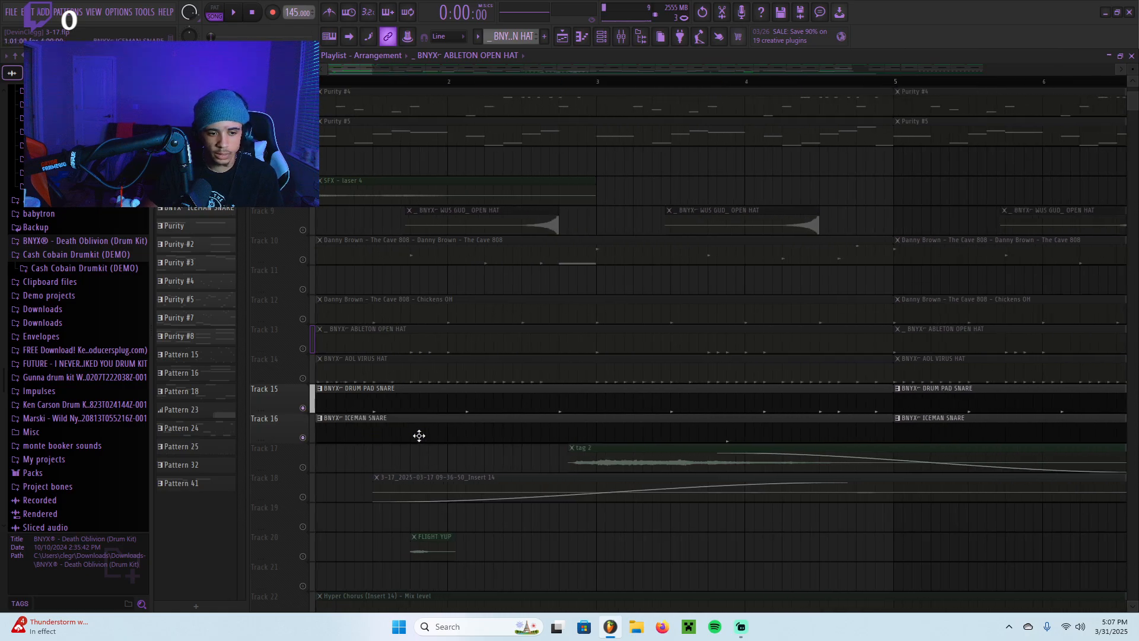
key("space")
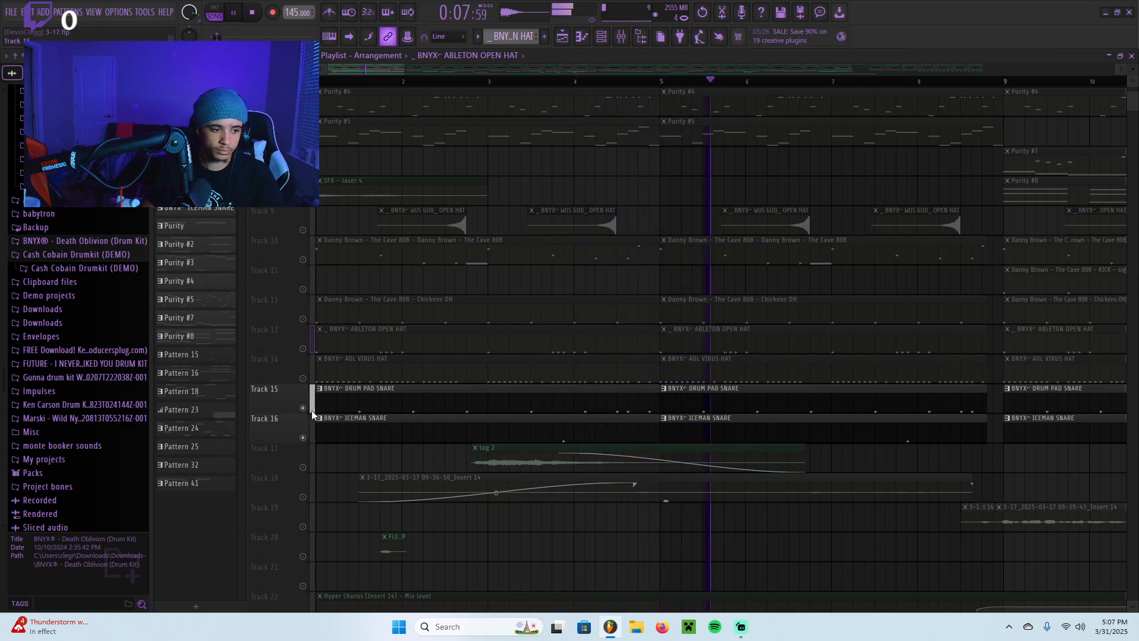
Unmute the hat layers on Tracks 14, 12 and 13, play them with both snares, and stop playback.
left_click(302, 379)
key("space")
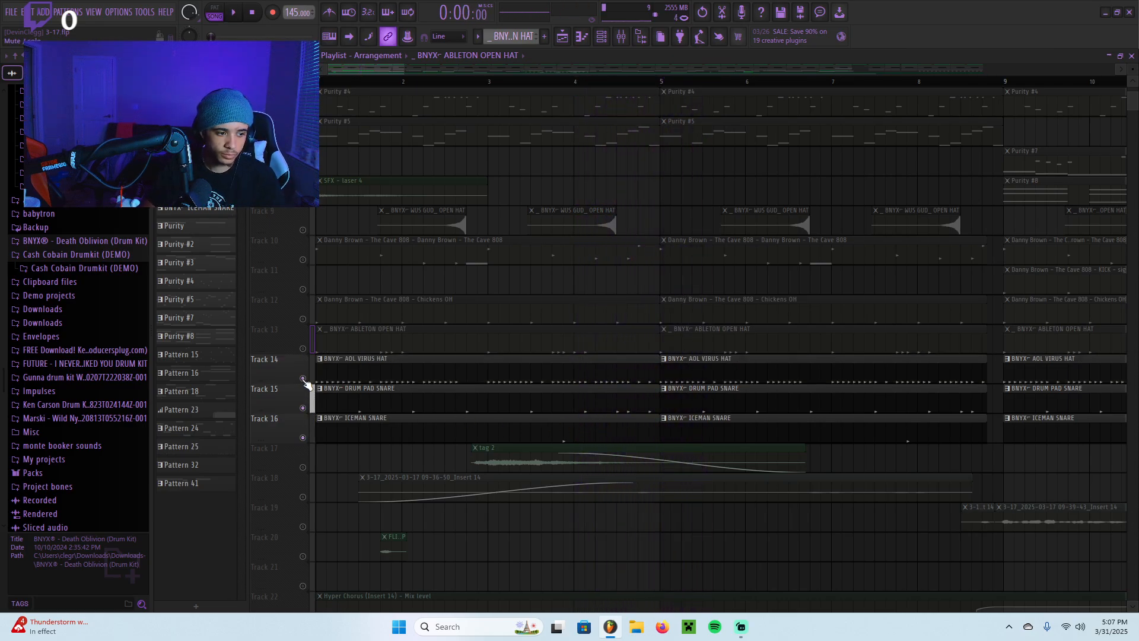
left_click(303, 319)
left_click(303, 348)
key("space")
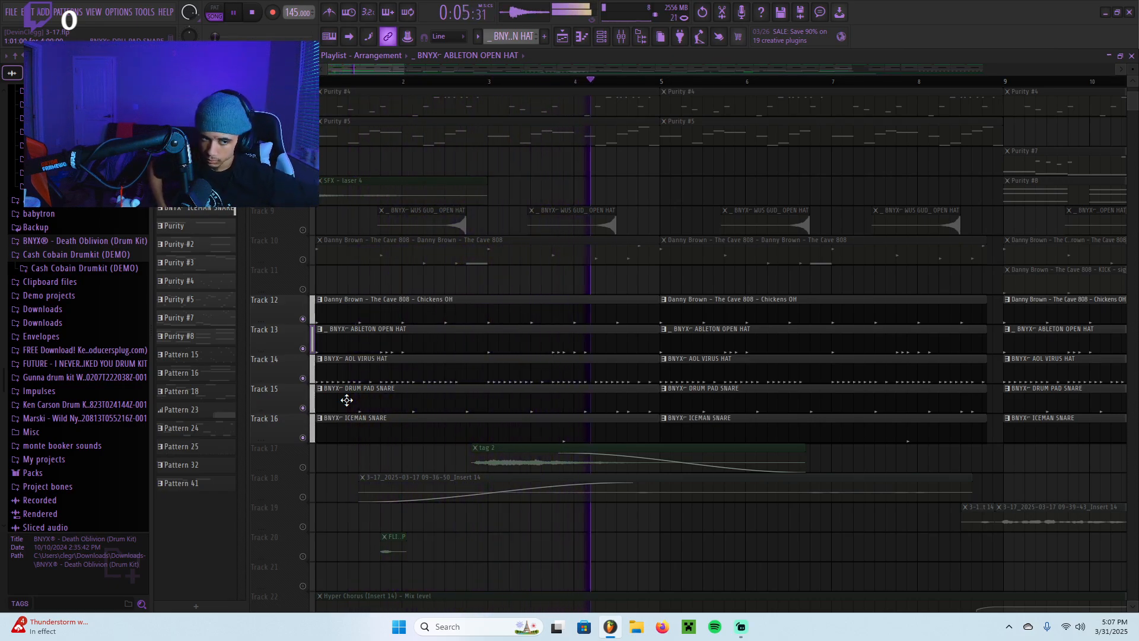
key("space")
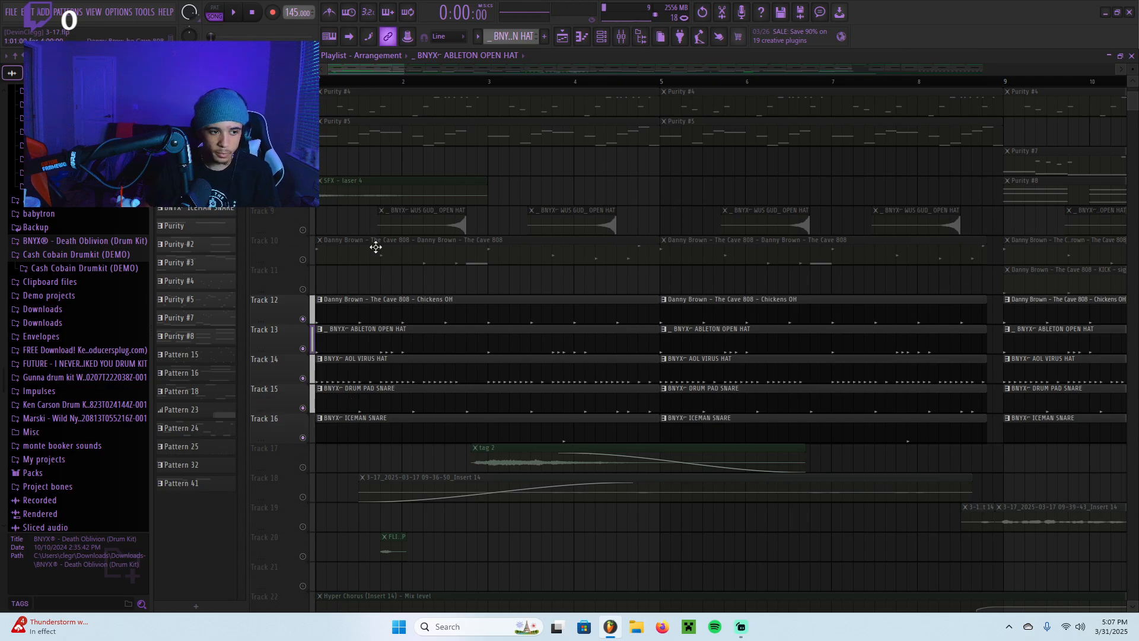
Unmute and solo the WUS GUD OPEN HAT on Track 9 and look over its clip placement across the bars.
left_click(303, 230)
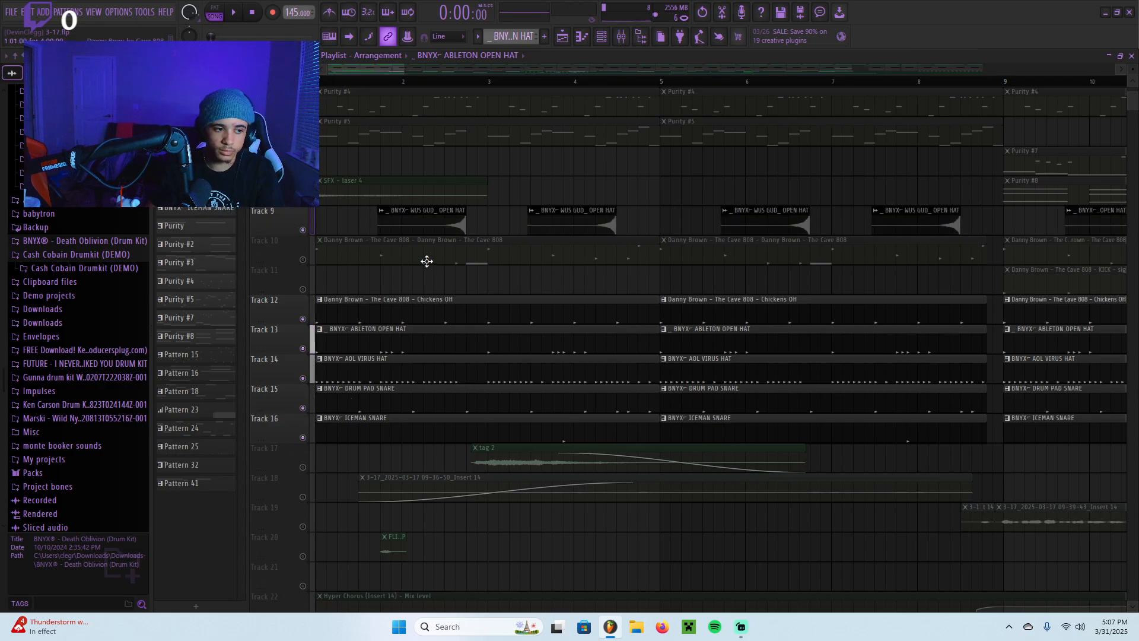
right_click(303, 230)
scroll(555, 238, "up", 3)
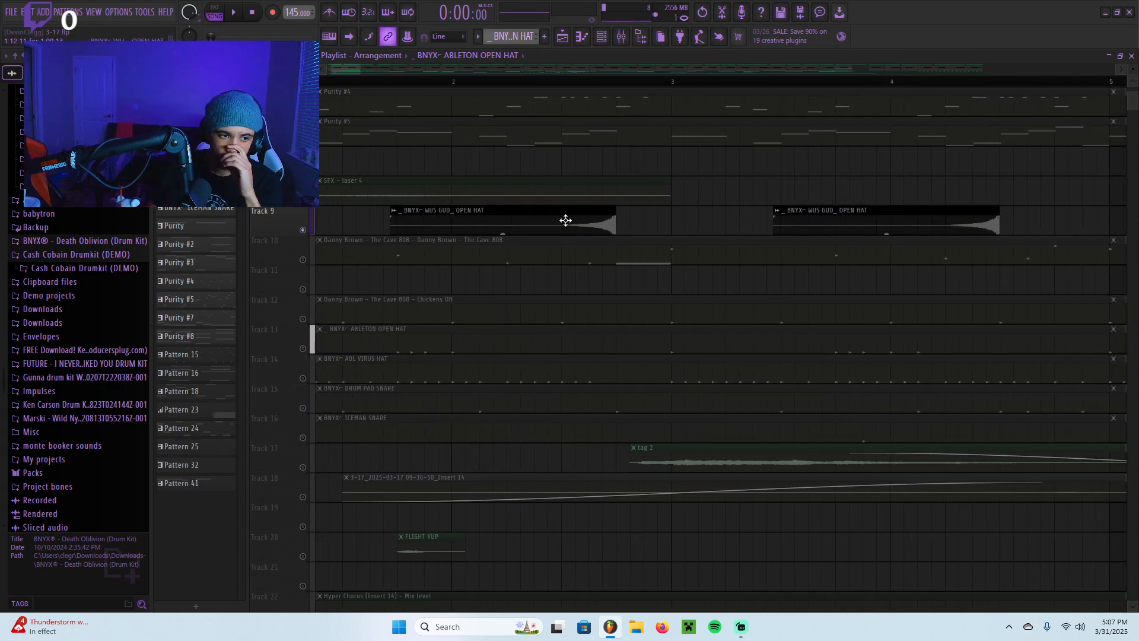
scroll(536, 299, "down", 4)
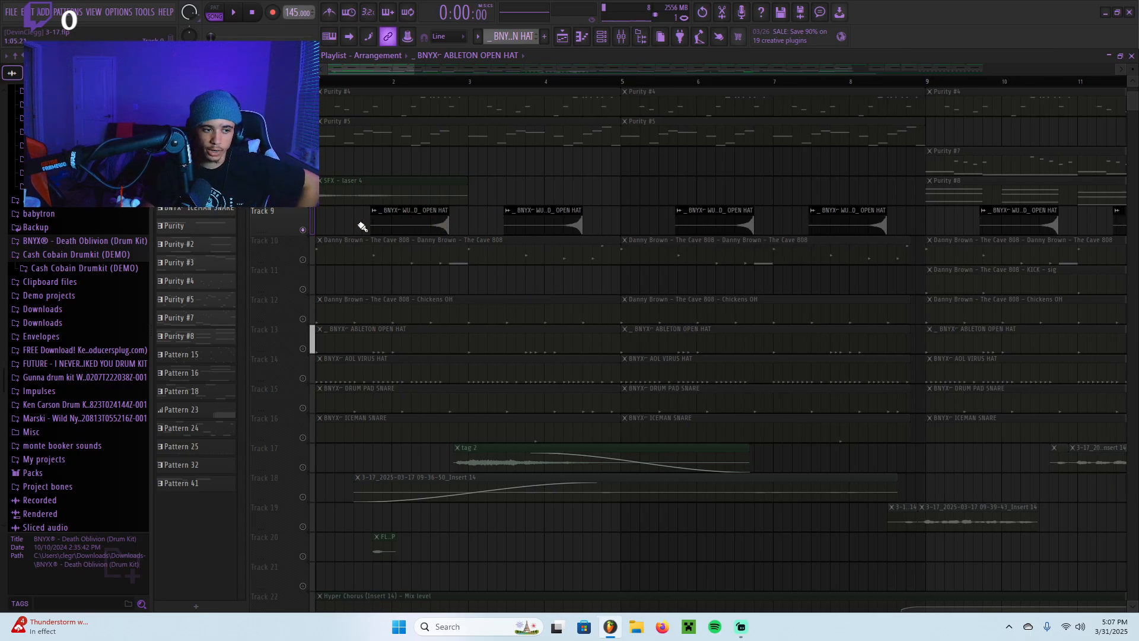
Look over the Track 9 open hat clips, close the channel rack, play the soloed hat alone, and stop playback.
scroll(463, 281, "down", 4)
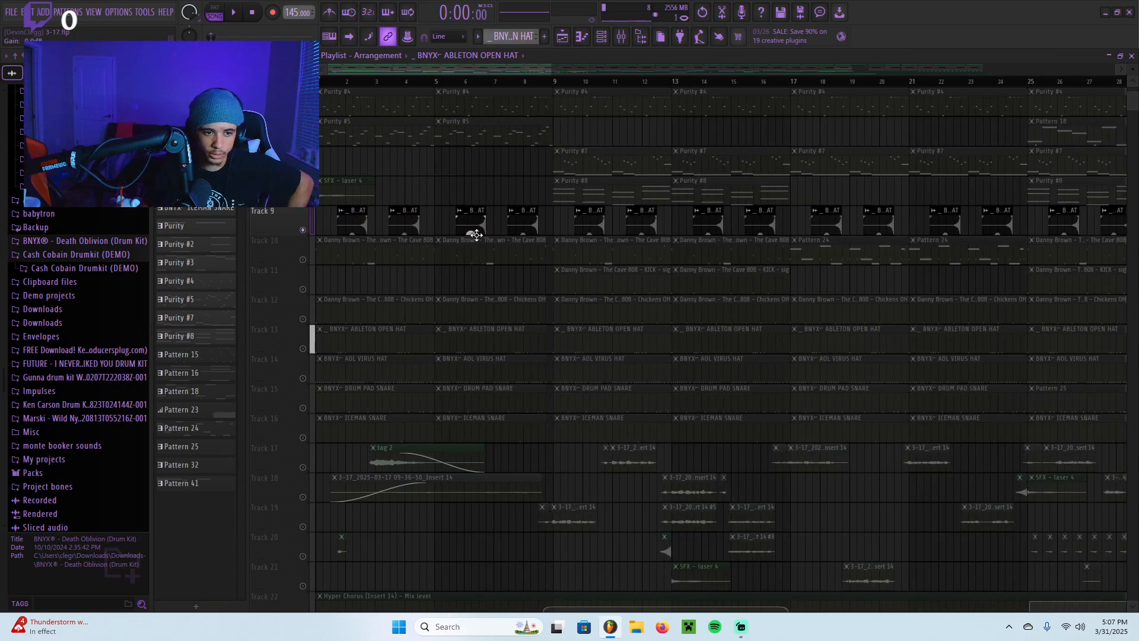
scroll(350, 249, "up", 5)
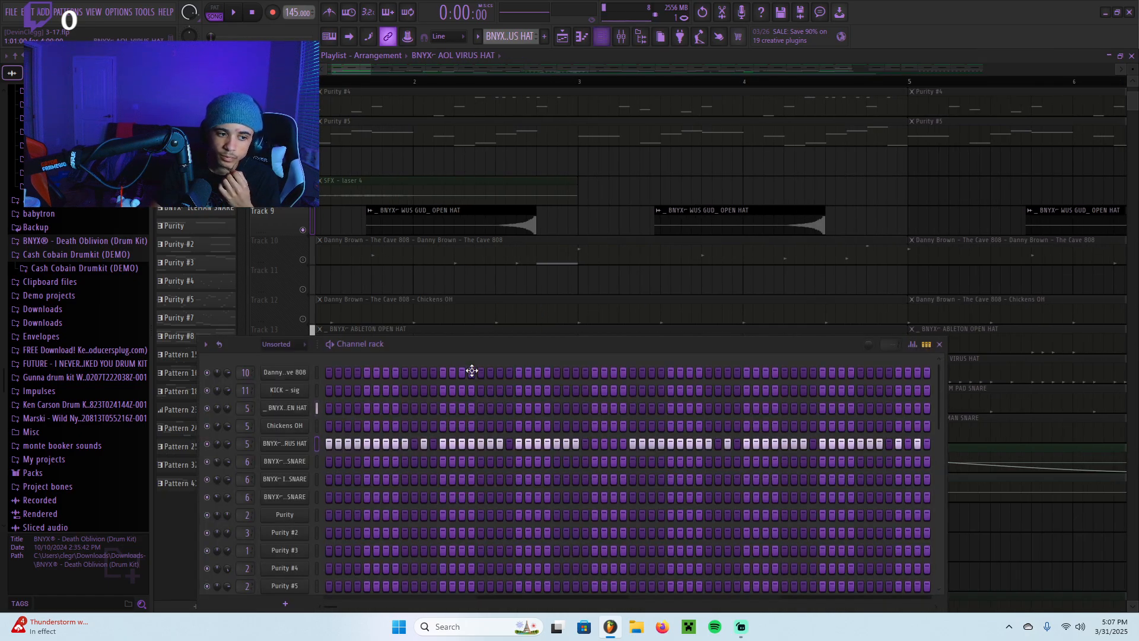
double_click(469, 365)
left_click(940, 344)
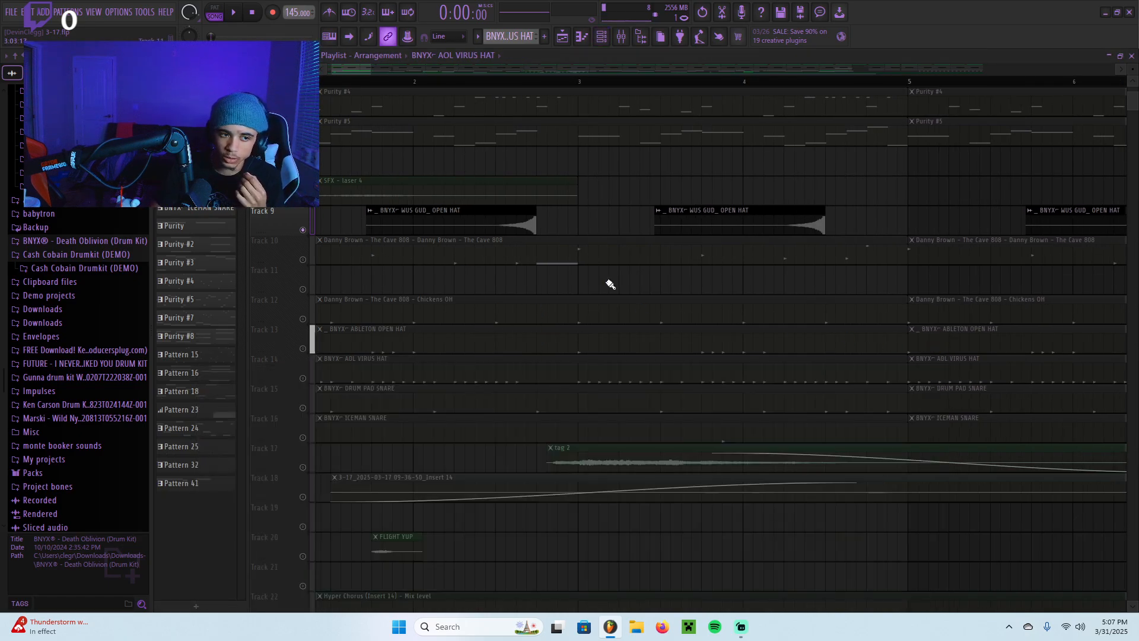
scroll(458, 239, "down", 2)
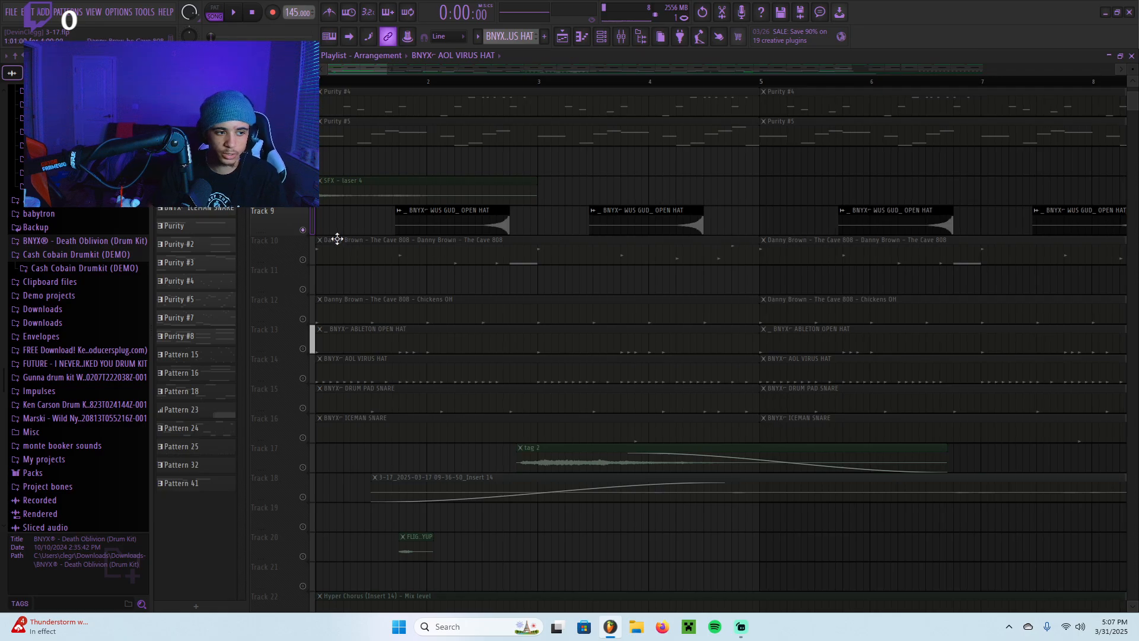
key("space")
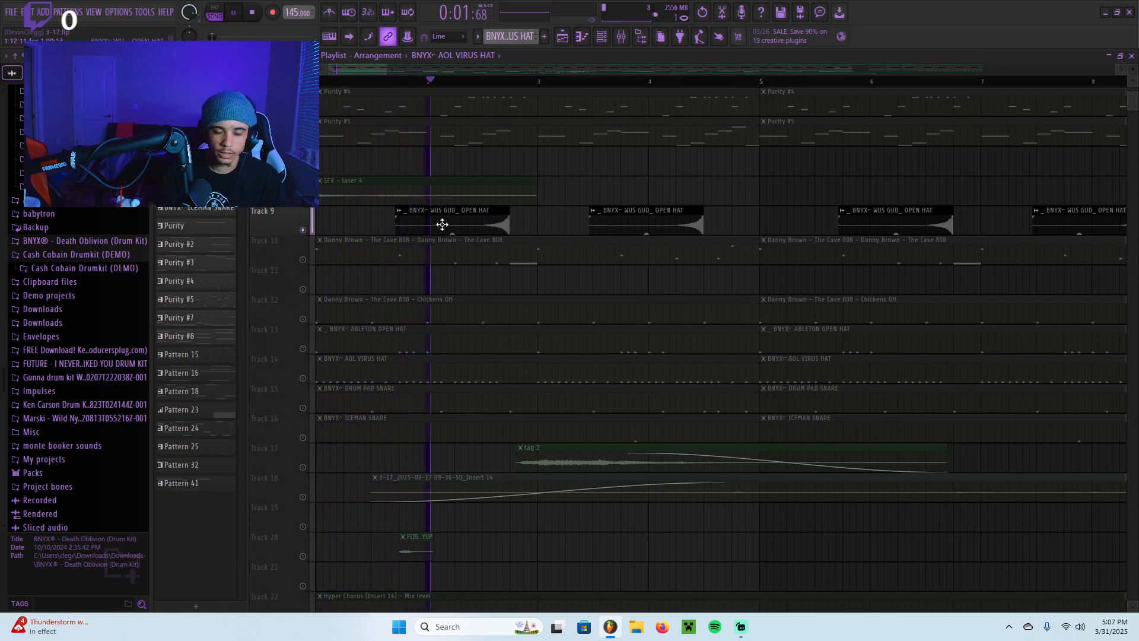
key("space")
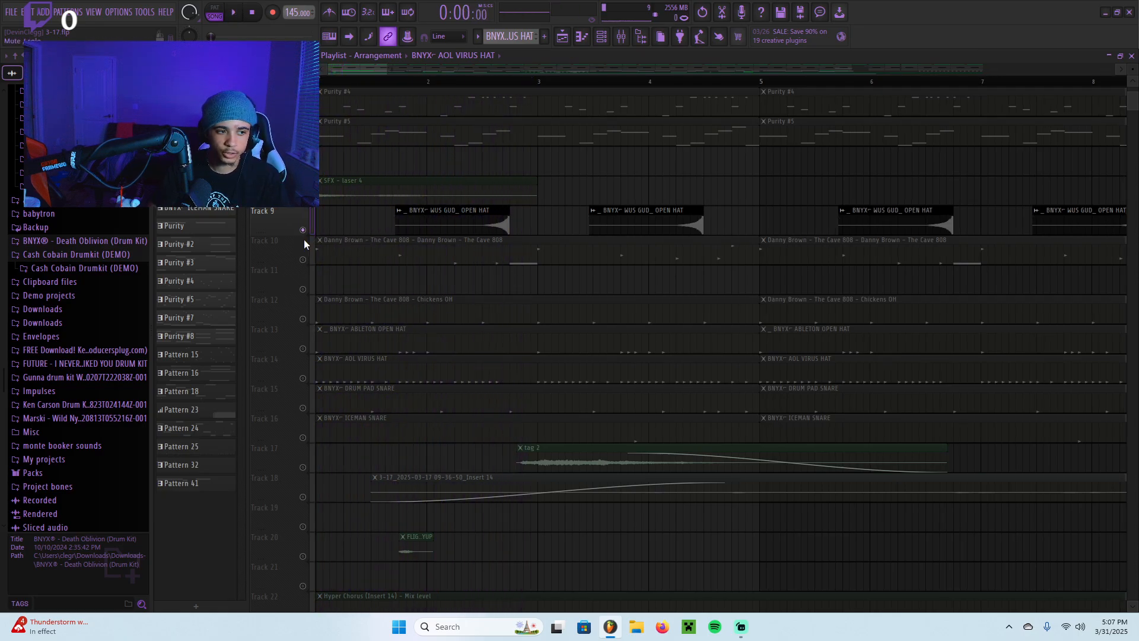
Unmute Tracks 11 through 16 alongside the WUS GUD OPEN HAT, play the hats and snares together, and stop playback.
left_click(304, 240)
left_click(303, 318)
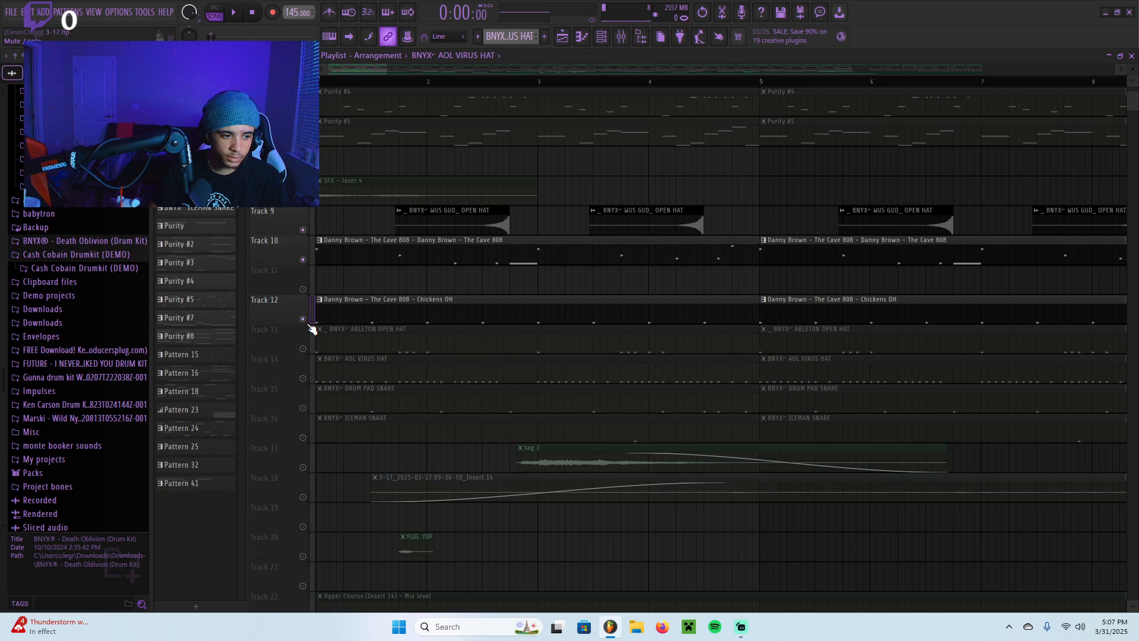
left_click(303, 289)
left_click(302, 259)
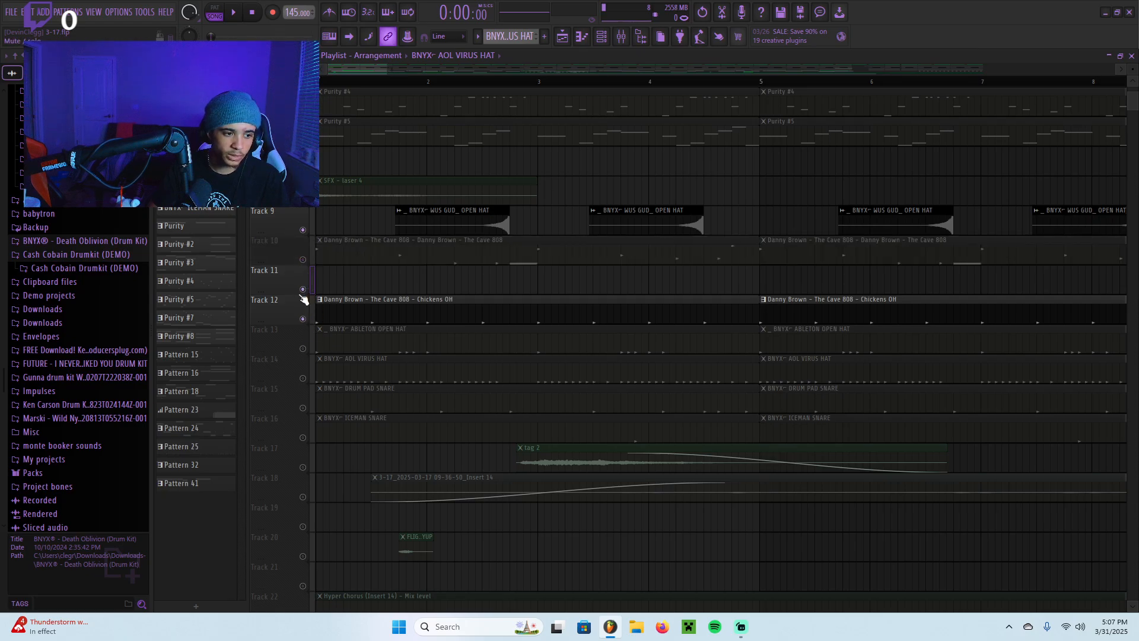
left_click(303, 348)
left_click(302, 378)
left_click(302, 407)
left_click(302, 437)
key("space")
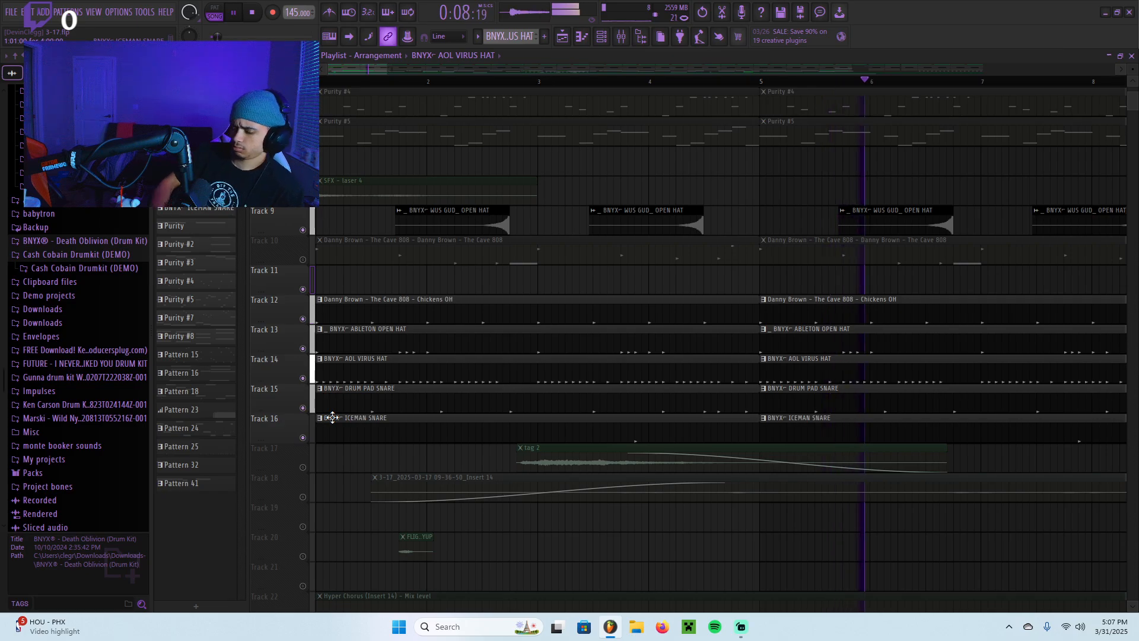
key("space")
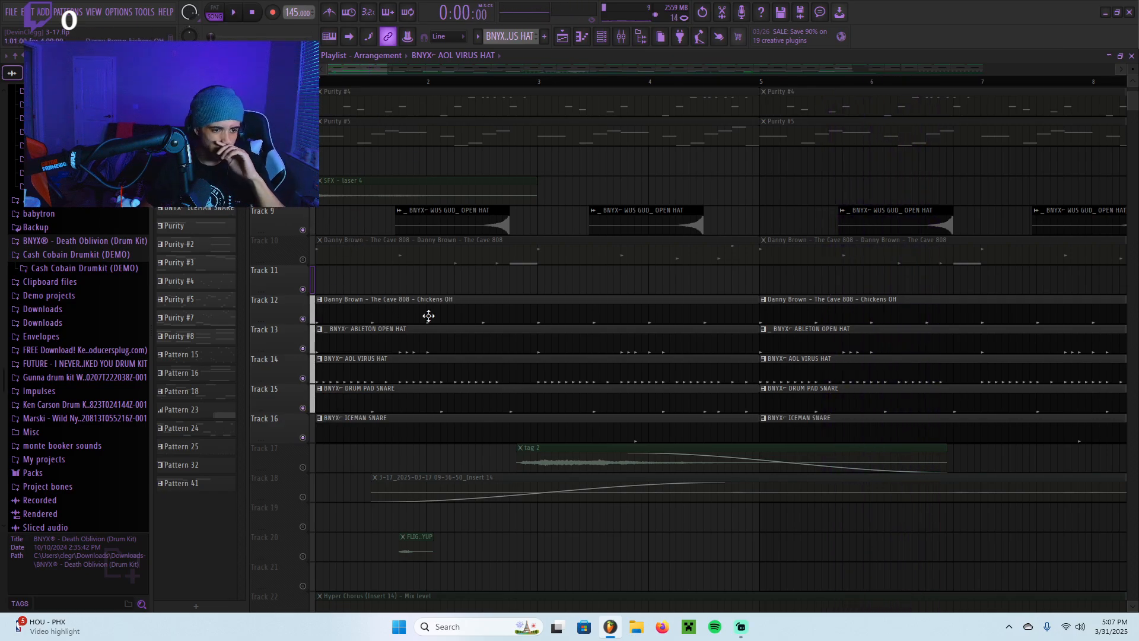
Turn all playlist tracks back on and solo the Danny Brown - The Cave 808 on Track 10.
scroll(465, 145, "up", 4)
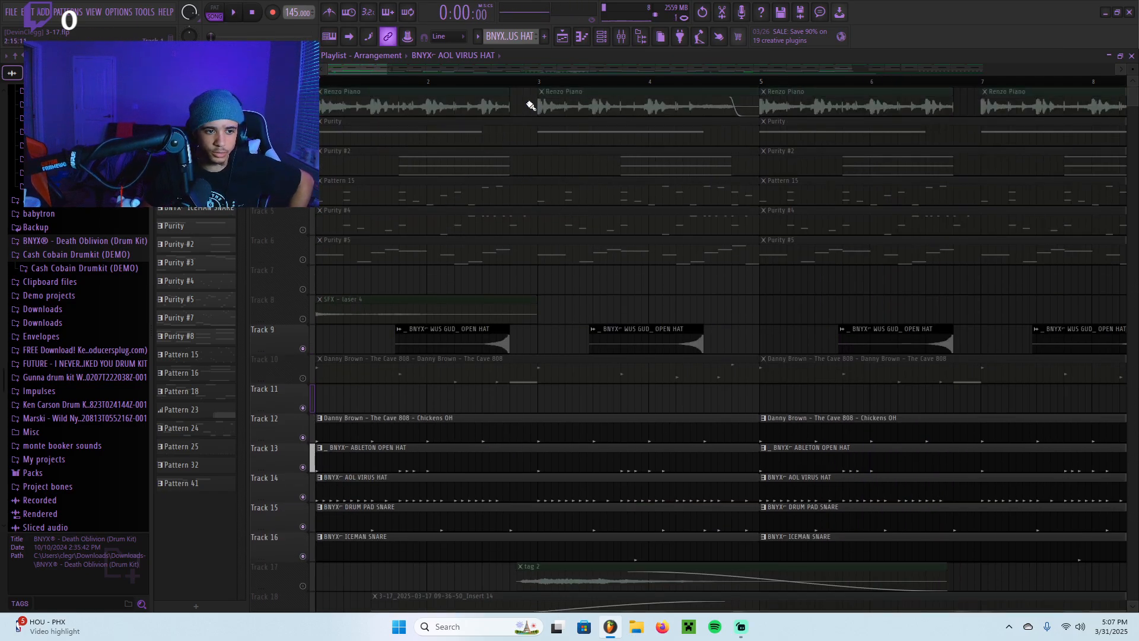
right_click(303, 141)
right_click(302, 141)
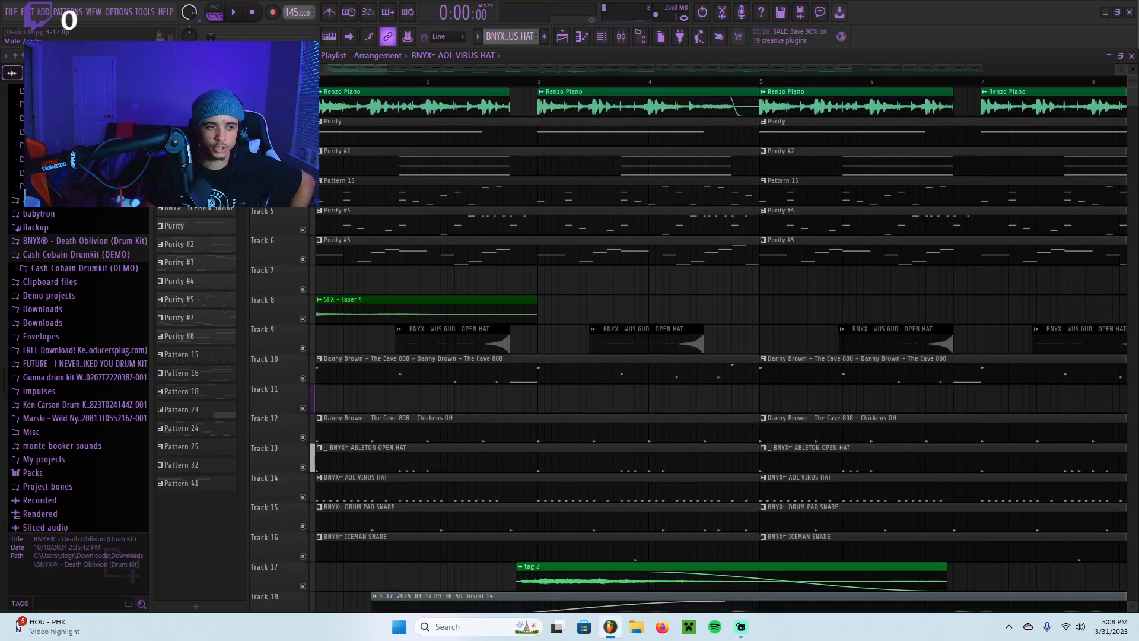
scroll(509, 249, "down", 4)
scroll(328, 356, "up", 4)
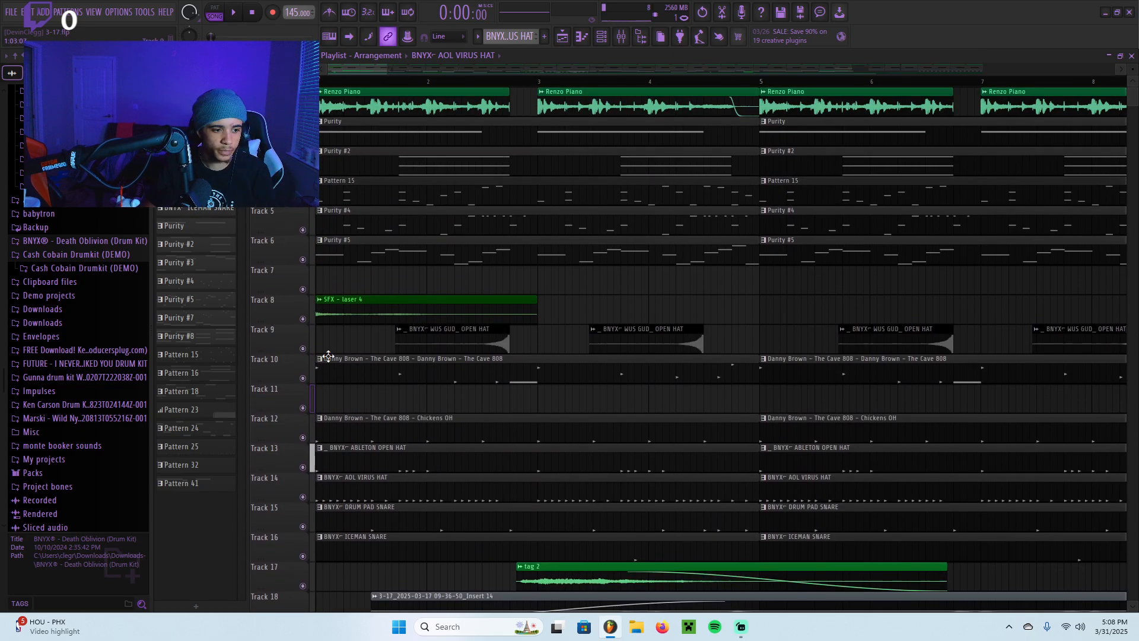
right_click(302, 377)
scroll(453, 457, "down", 2)
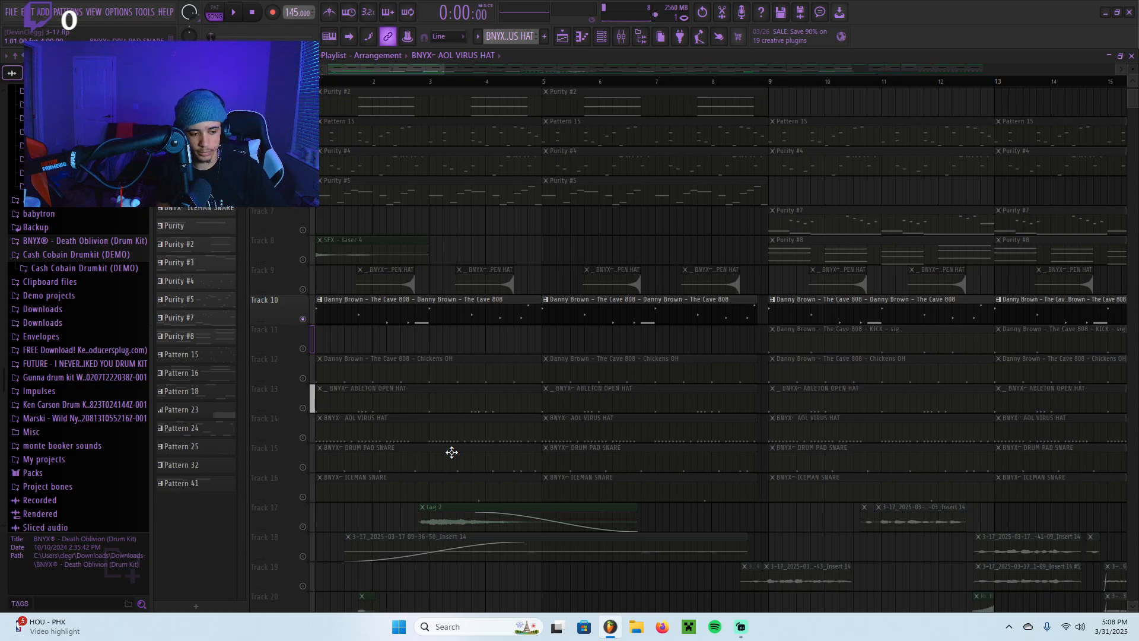
Examine the Danny Brown - The Cave 808 notes in the piano roll during playback, stop, and close the piano roll.
double_click(463, 308)
scroll(681, 452, "down", 3)
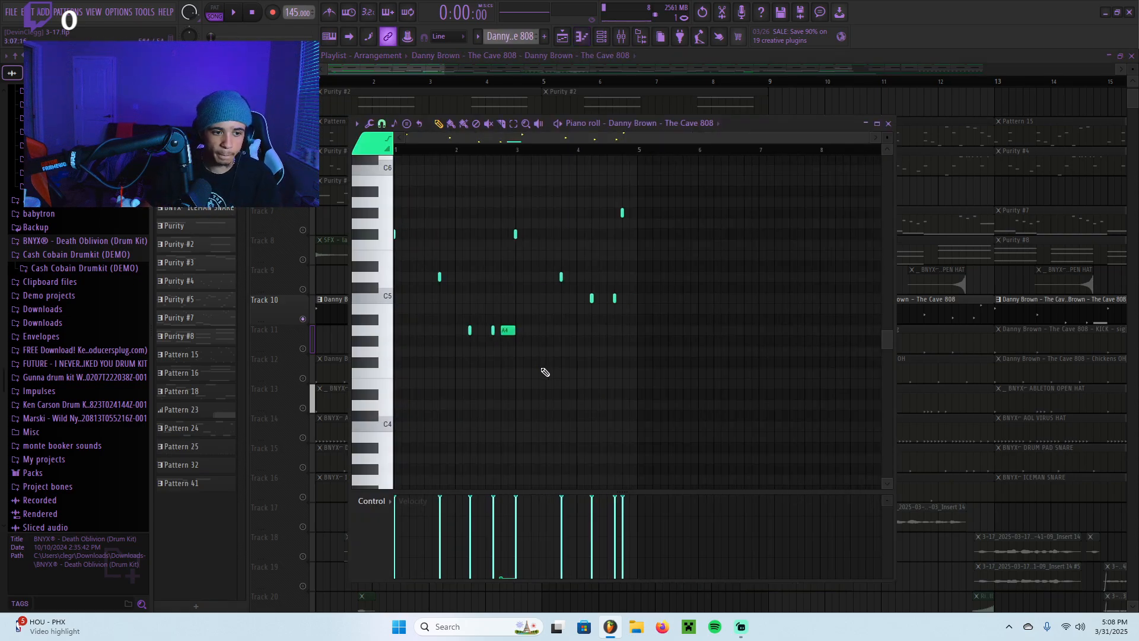
scroll(542, 370, "up", 1)
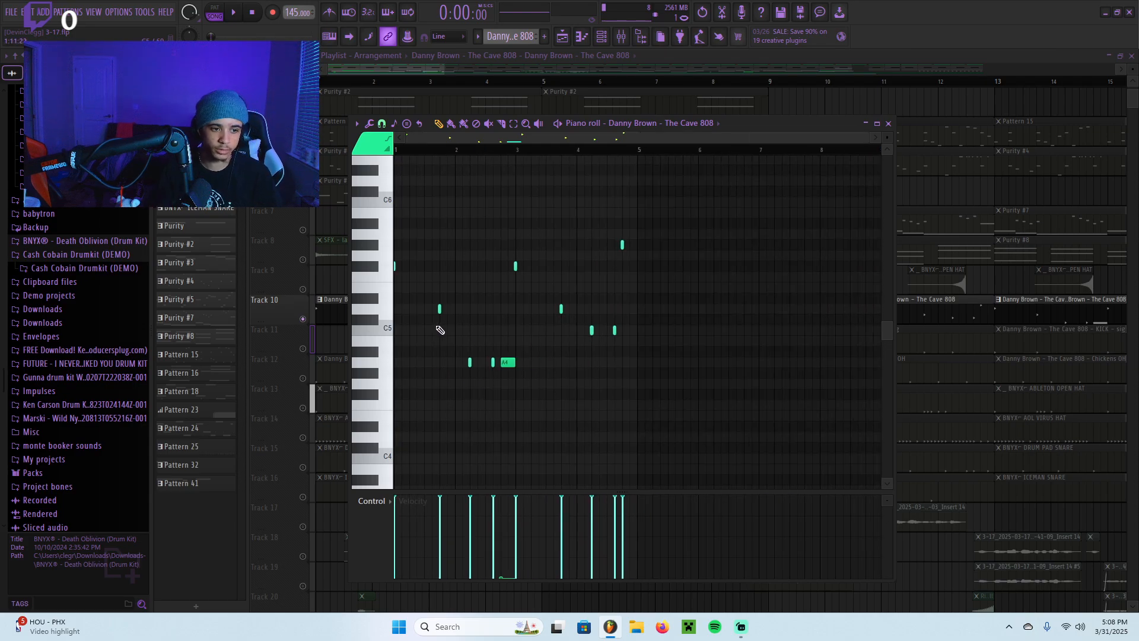
key("space")
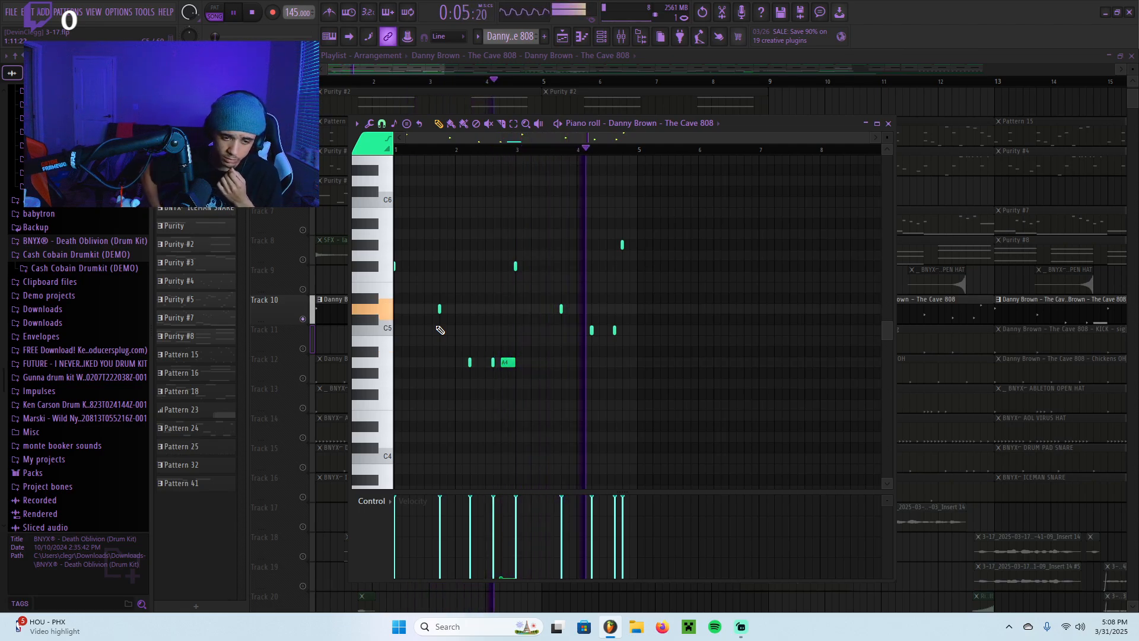
key("space")
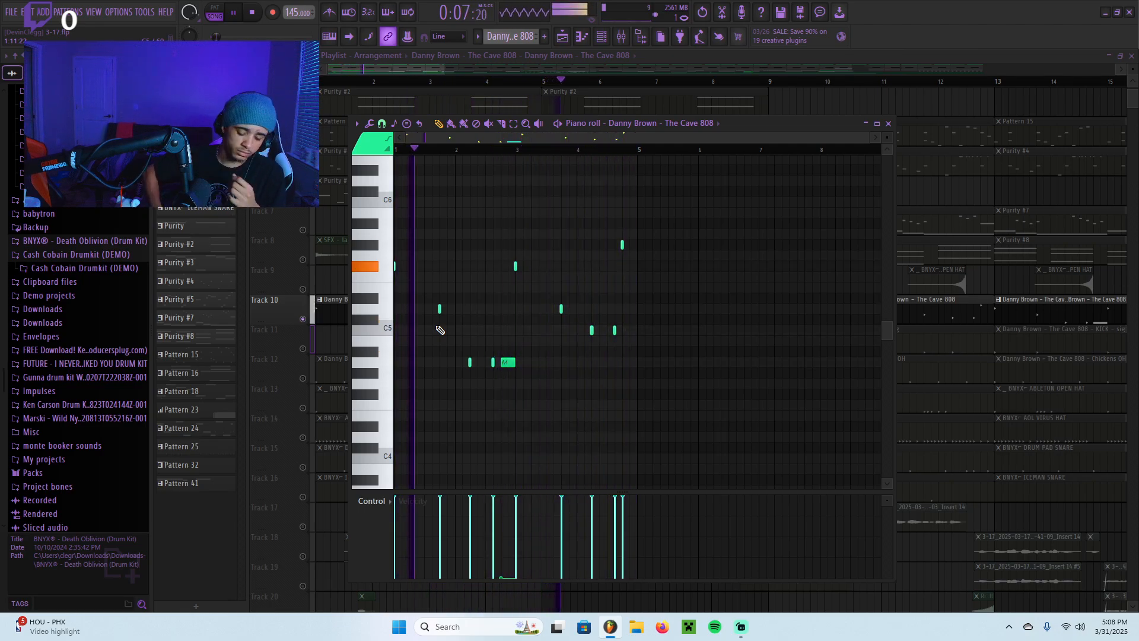
left_click(889, 124)
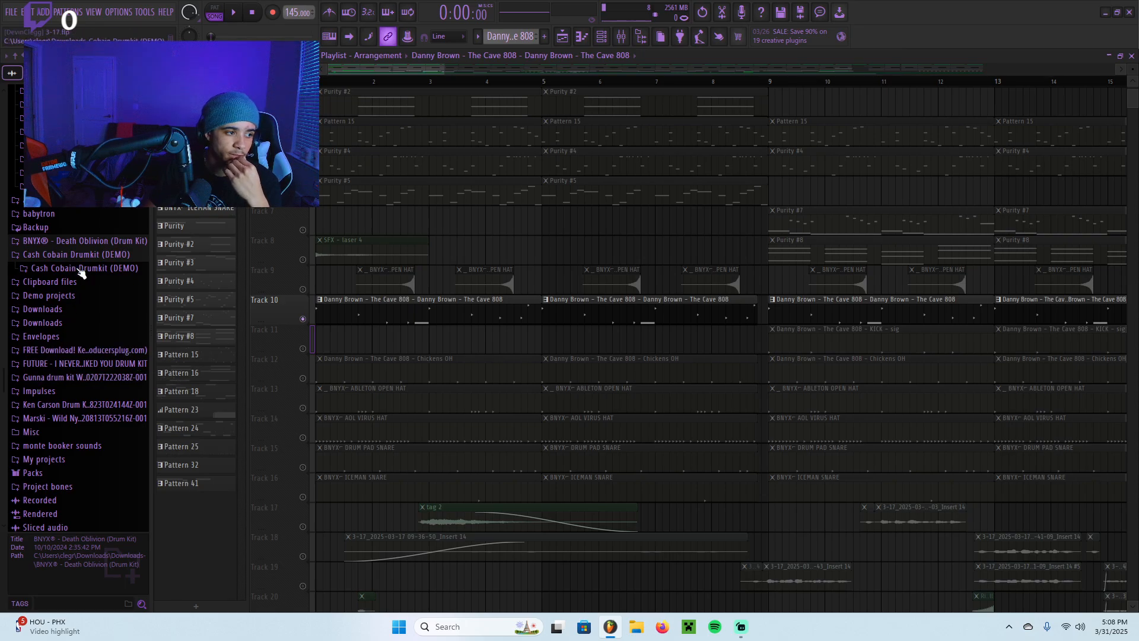
Look through the browser's drum kit folders for the 808's source kit and collapse the Cash Cobain Drumkit (DEMO) folder.
scroll(47, 255, "down", 5)
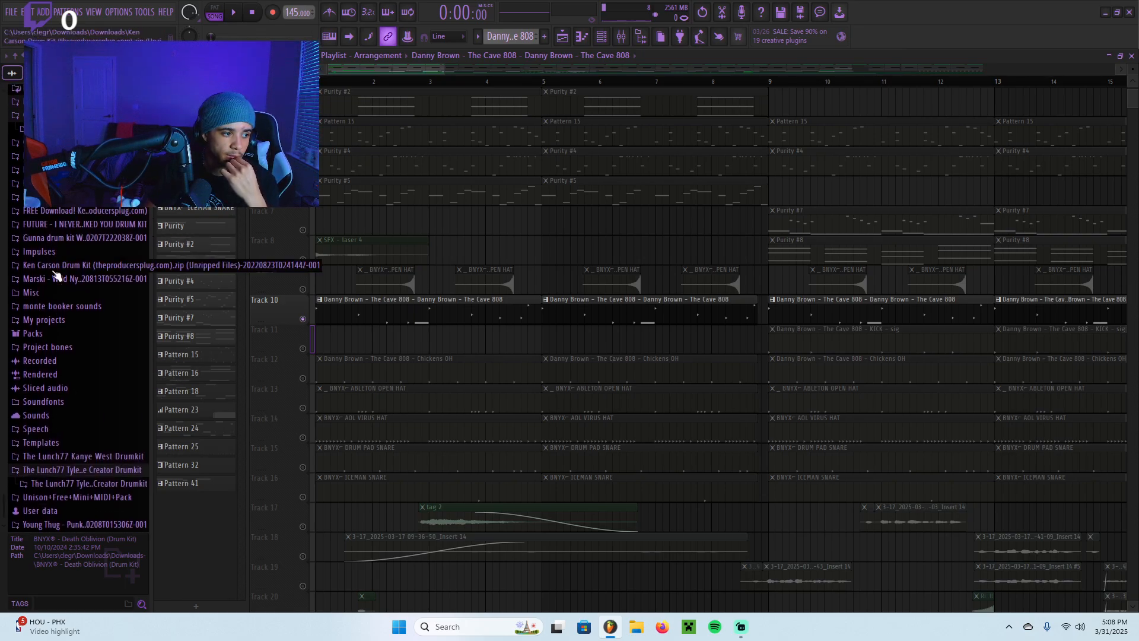
scroll(65, 279, "up", 12)
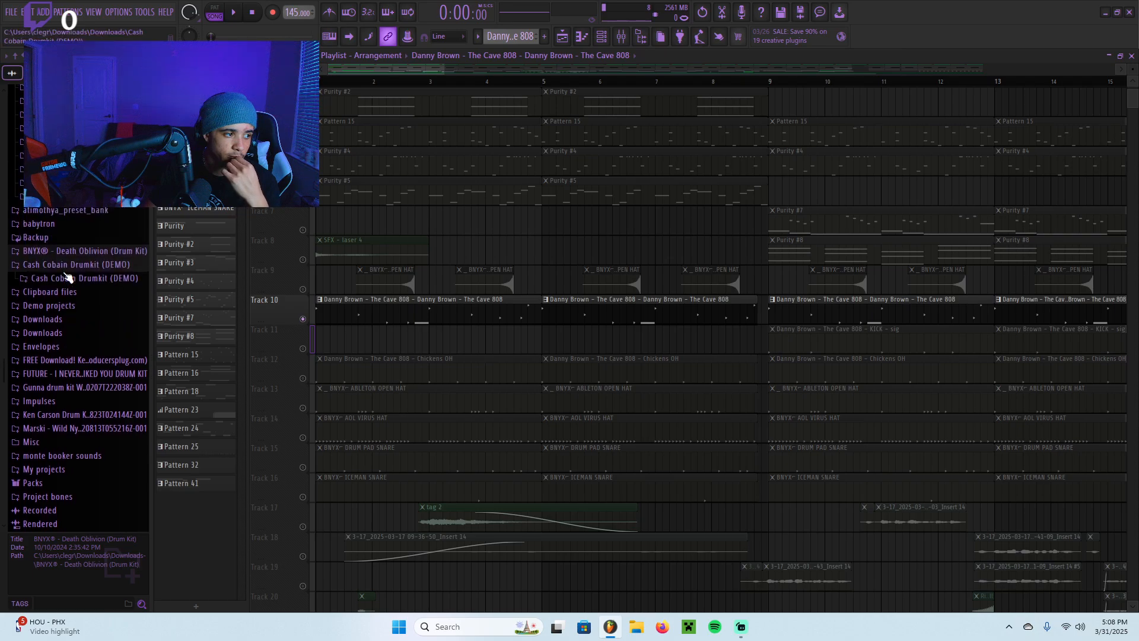
left_click(79, 321)
left_click(81, 322)
left_click(95, 389)
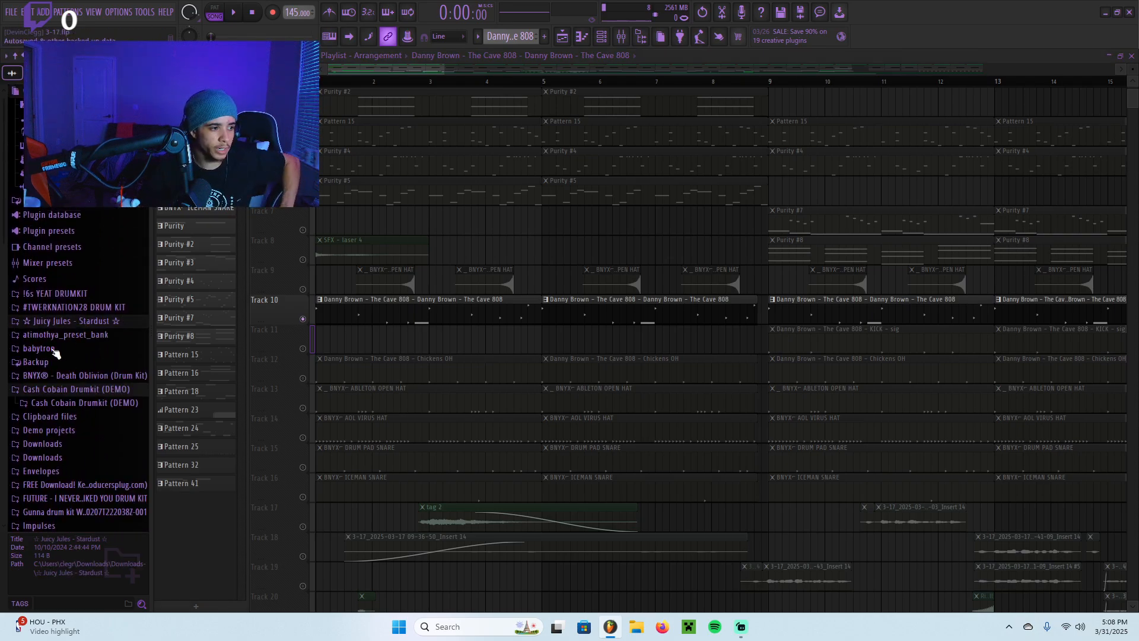
scroll(88, 270, "down", 2)
left_click(86, 321)
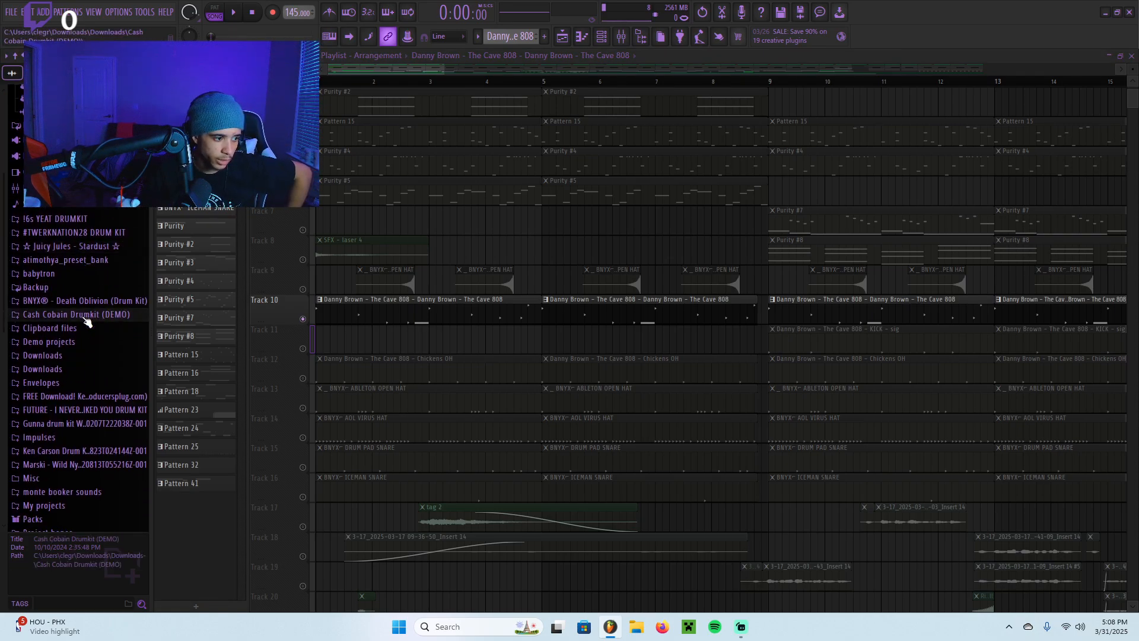
Expand the Kenny Beats drum kit down to its 808 x Kick samples to review them, and collapse the kit again.
scroll(67, 323, "down", 2)
scroll(67, 322, "down", 1)
left_click(77, 321)
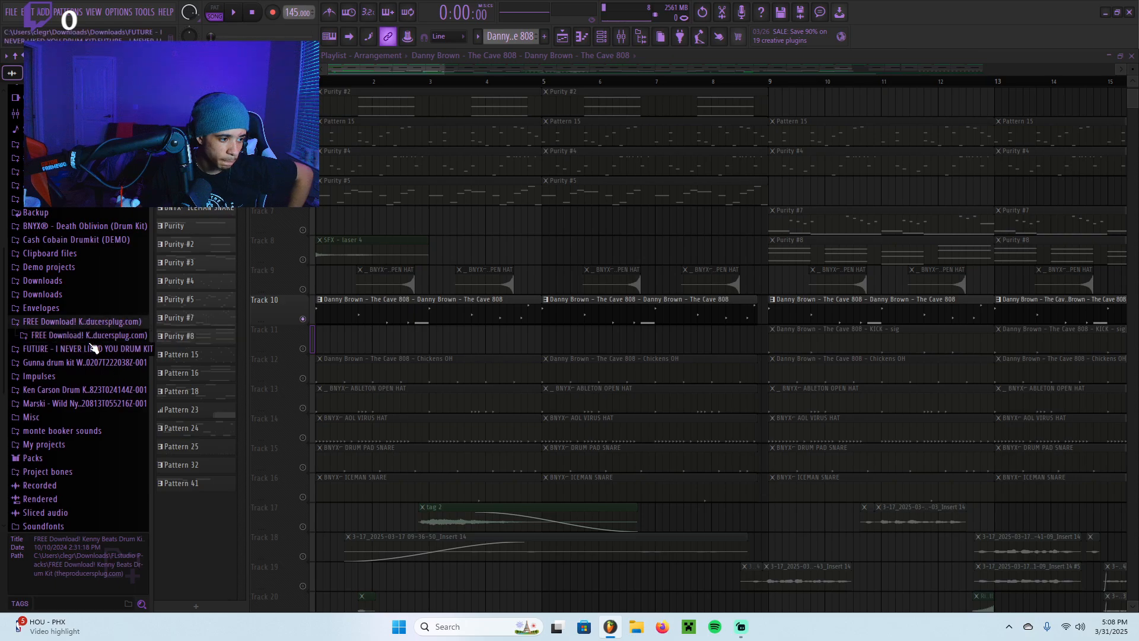
left_click(86, 335)
left_click(77, 349)
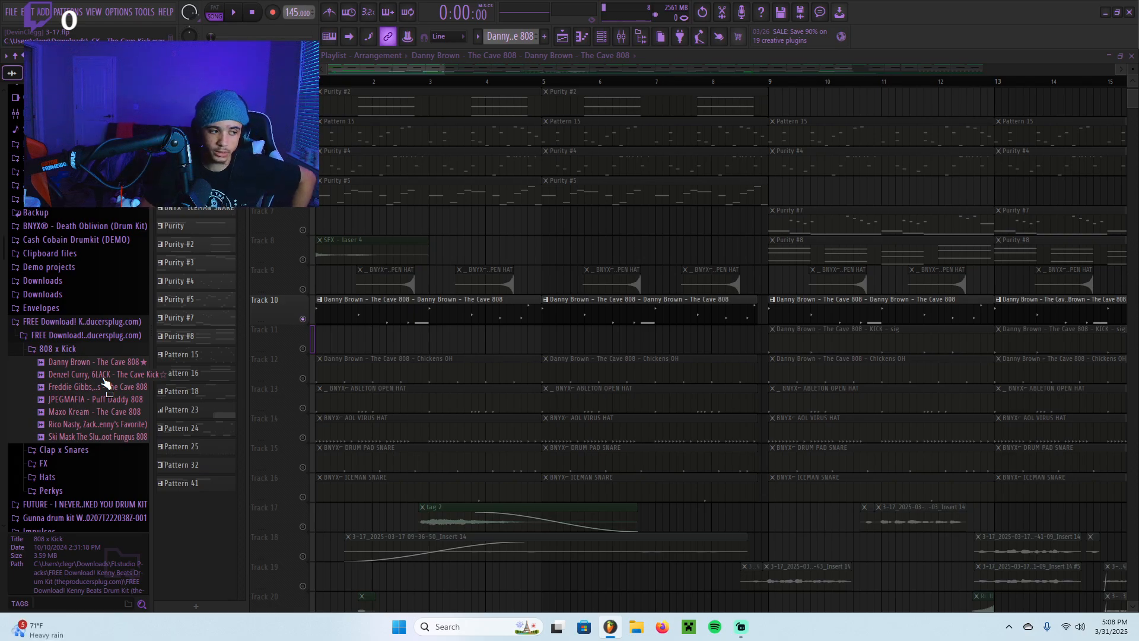
left_click(106, 350)
left_click(118, 321)
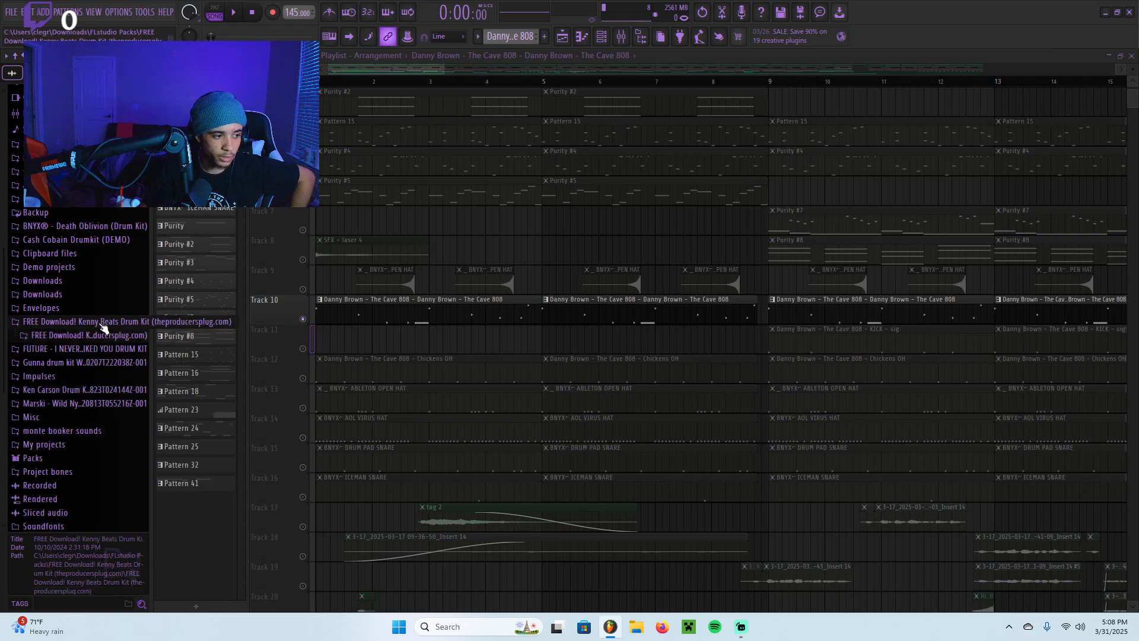
Show the mixer, select the 808 track, and open its Fruity Fast Dist effect.
left_click(634, 38)
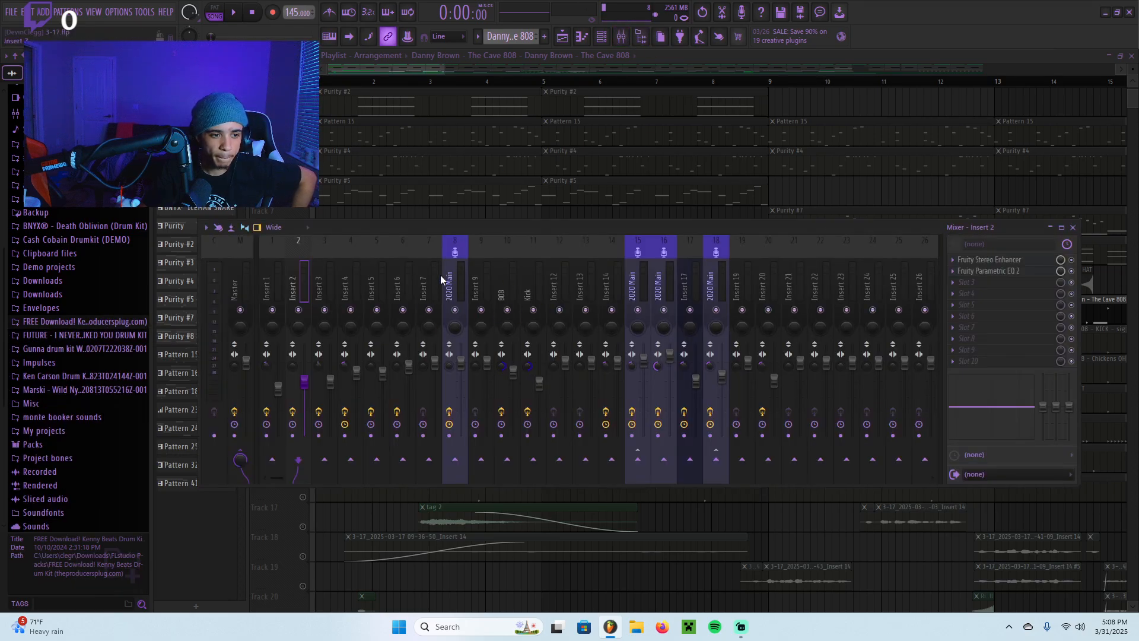
left_click(499, 281)
left_click(998, 262)
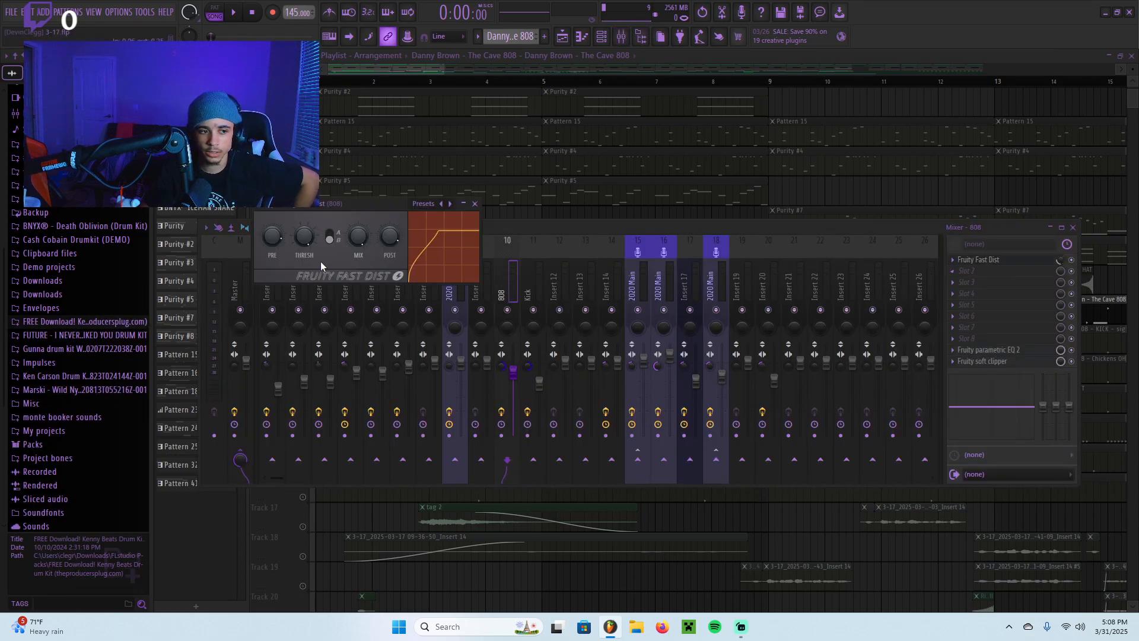
Audition Fruity Fast Dist presets such as compressor, overdrive, The Heat and warmth on the playing 808, and close the effect.
left_click(449, 204)
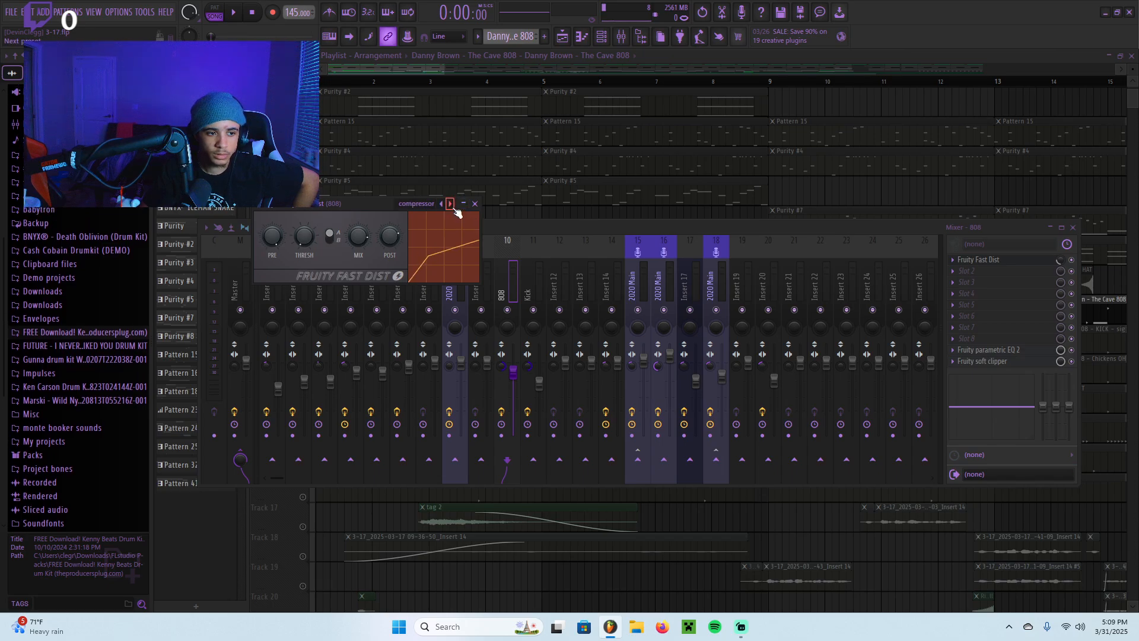
left_click(450, 204)
key("space")
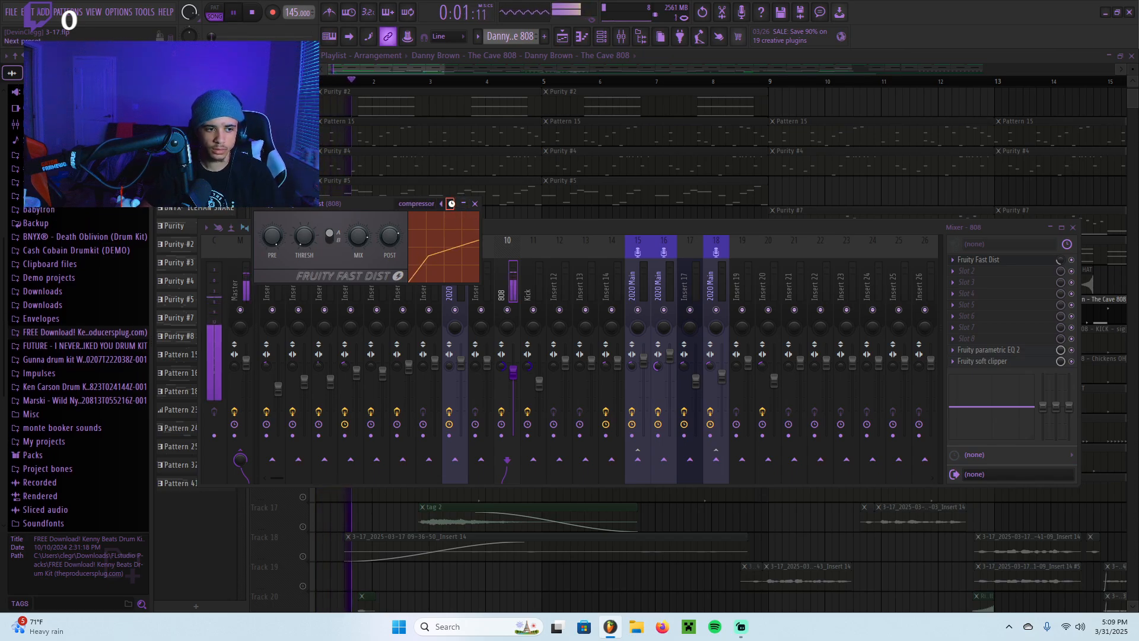
left_click(450, 204)
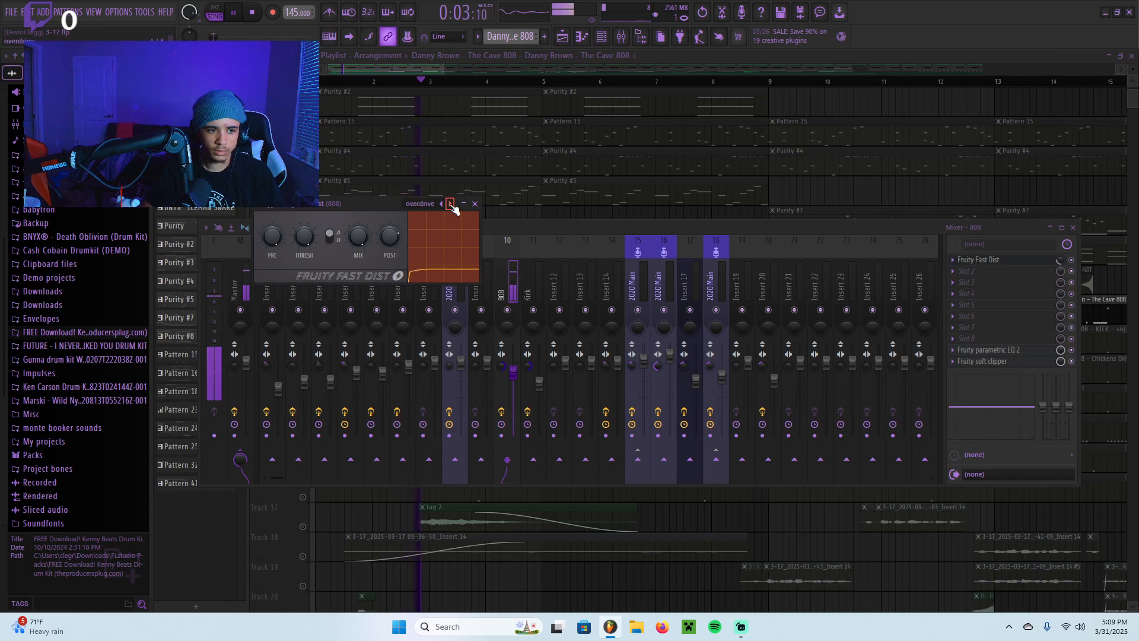
left_click(450, 204)
left_click(450, 204)
left_click(450, 204)
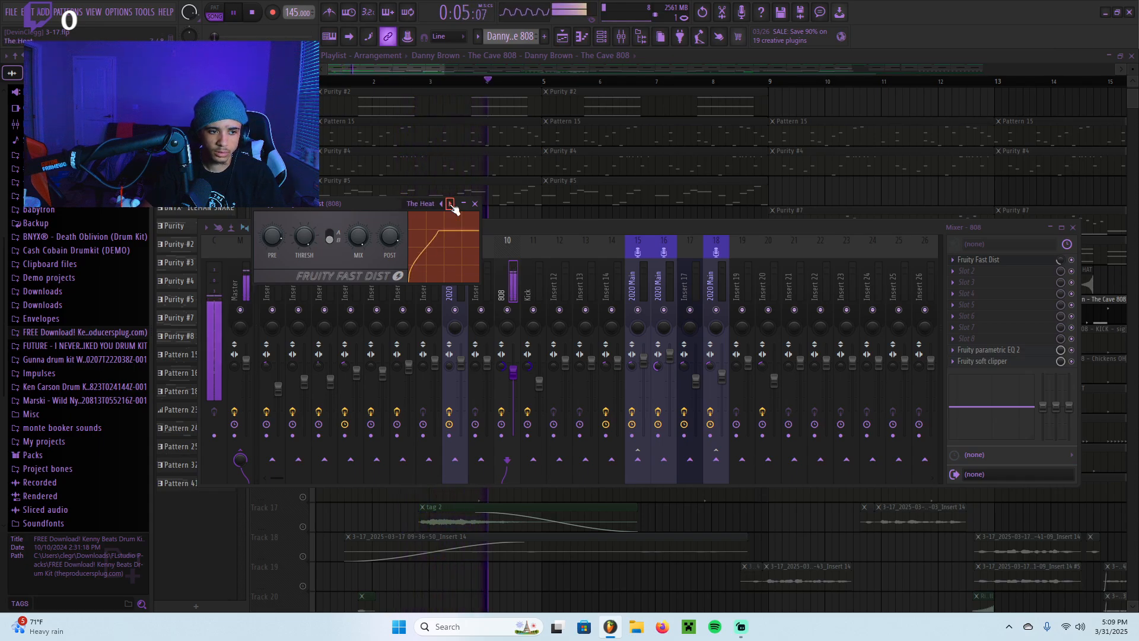
left_click(449, 204)
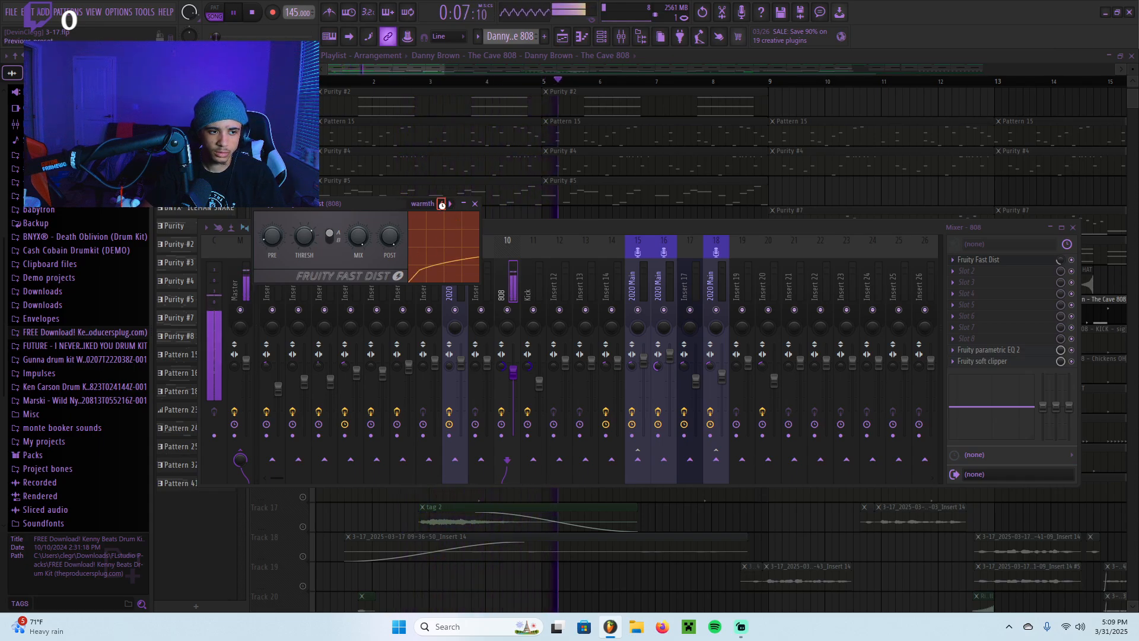
left_click(442, 205)
left_click(475, 204)
left_click(1039, 317)
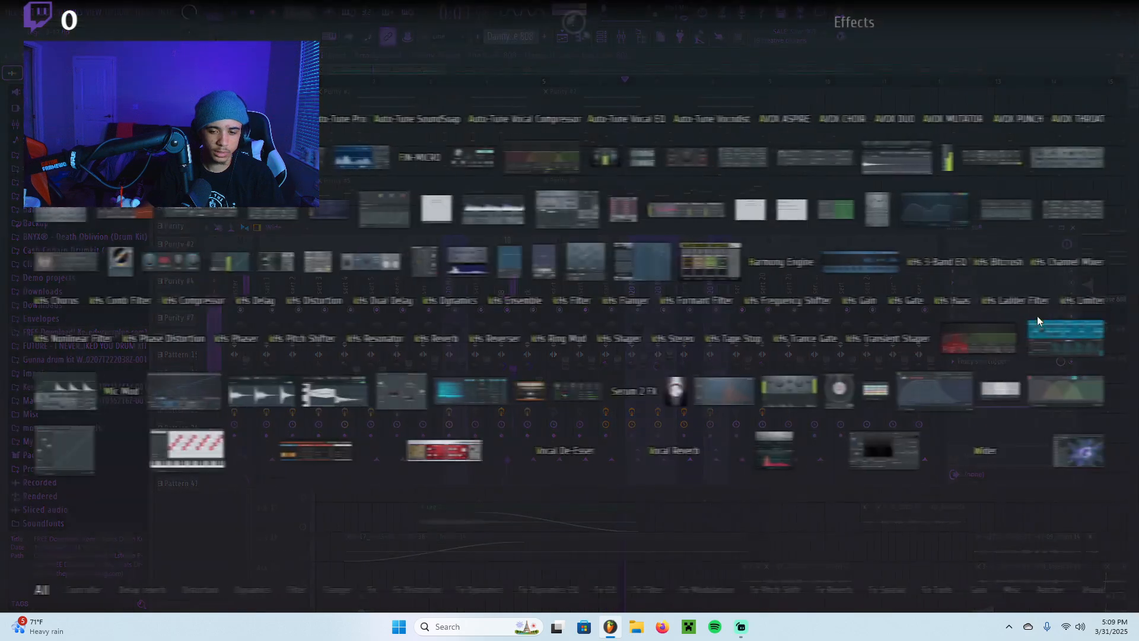
key("Escape")
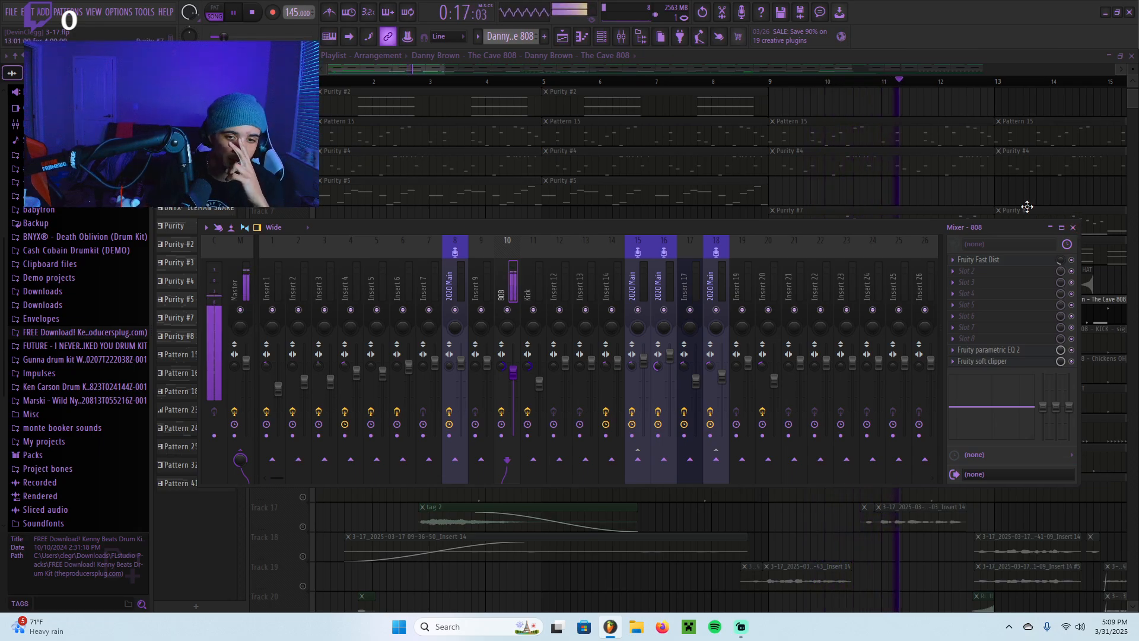
Reopen the 808's Fruity Fast Dist effect, compare the overdrive preset with The Heat during playback, and close it on The Heat.
left_click(1001, 260)
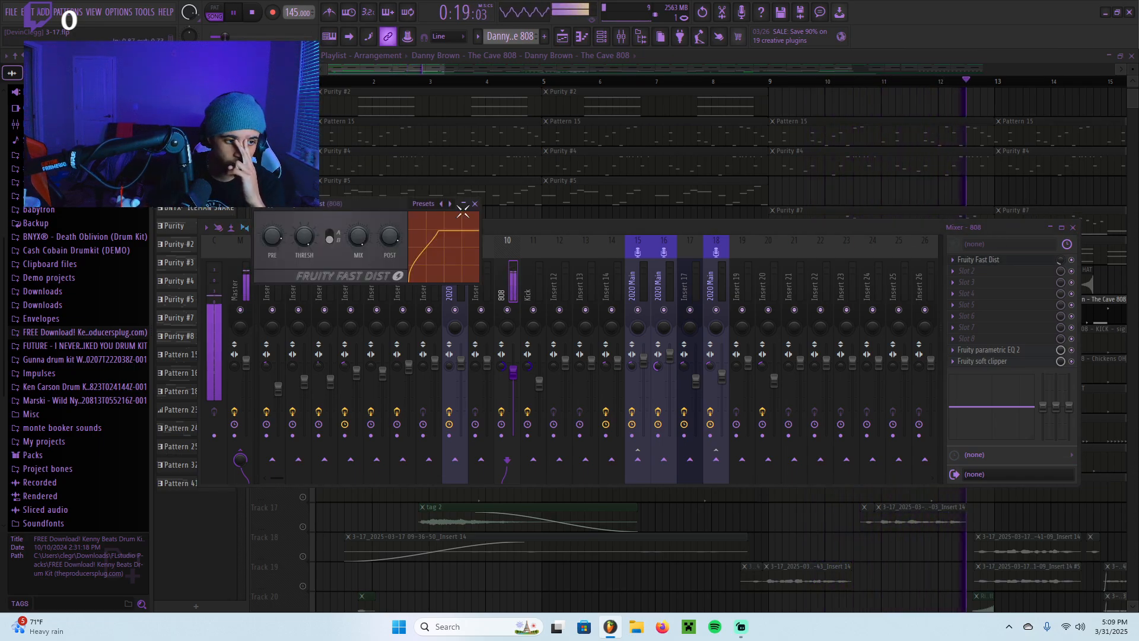
left_click(442, 203)
left_click(442, 204)
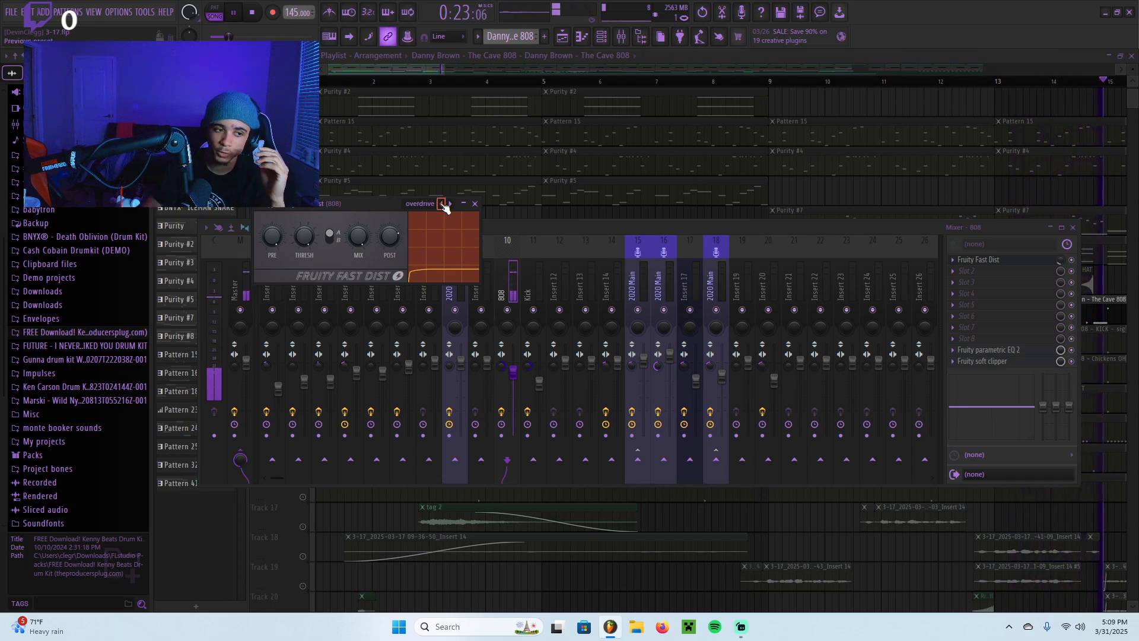
left_click(450, 203)
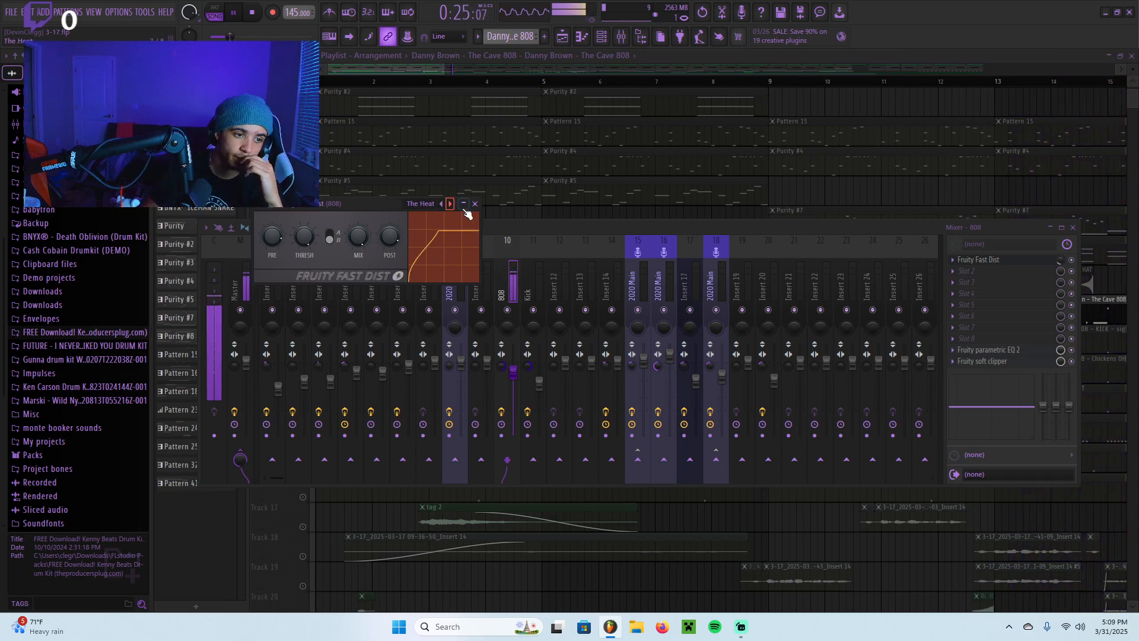
left_click(474, 204)
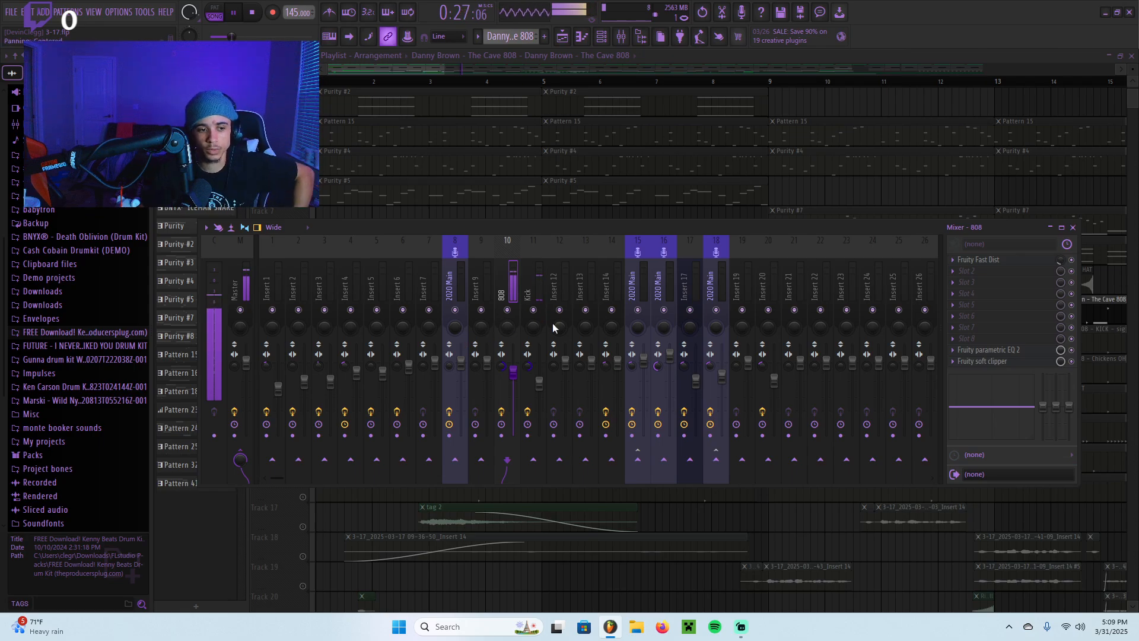
Select the Kick mixer track, close the mixer, and solo the kick pattern on playlist track 11 with playback positioned at bar 9.
left_click(524, 279)
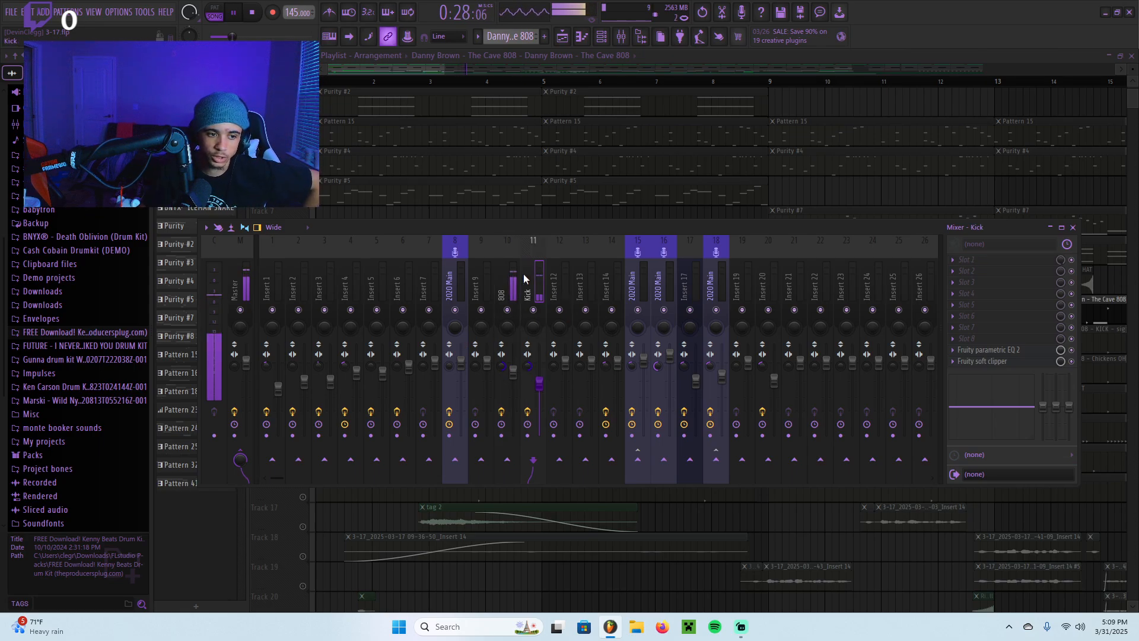
left_click(1072, 227)
right_click(309, 320)
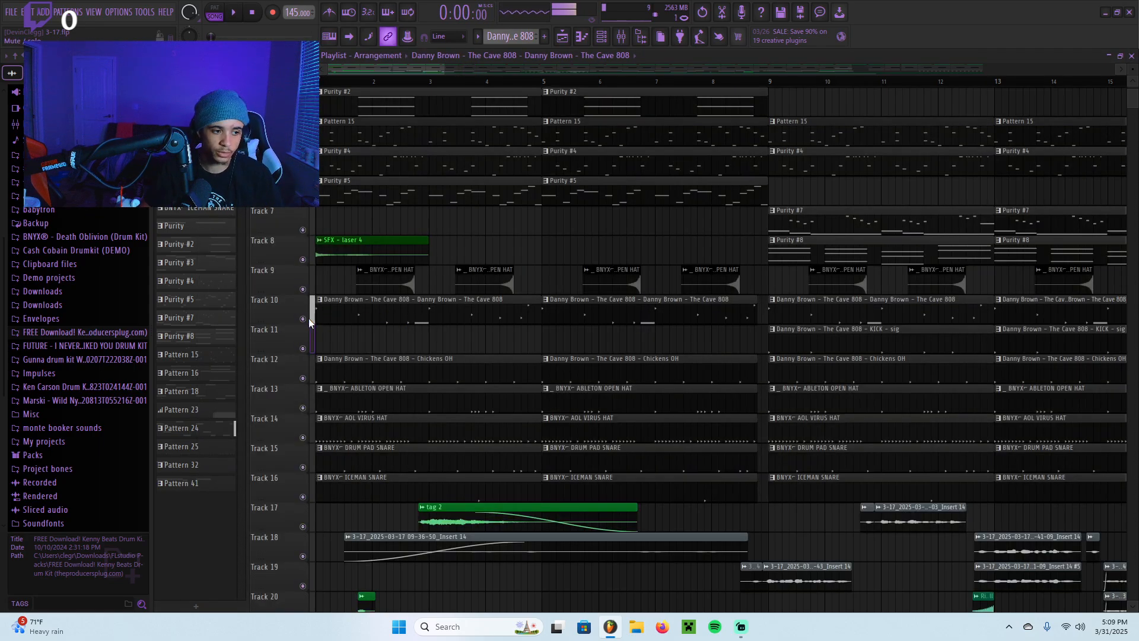
scroll(334, 324, "down", 4)
scroll(356, 339, "up", 3)
scroll(358, 340, "down", 2)
scroll(332, 333, "up", 4)
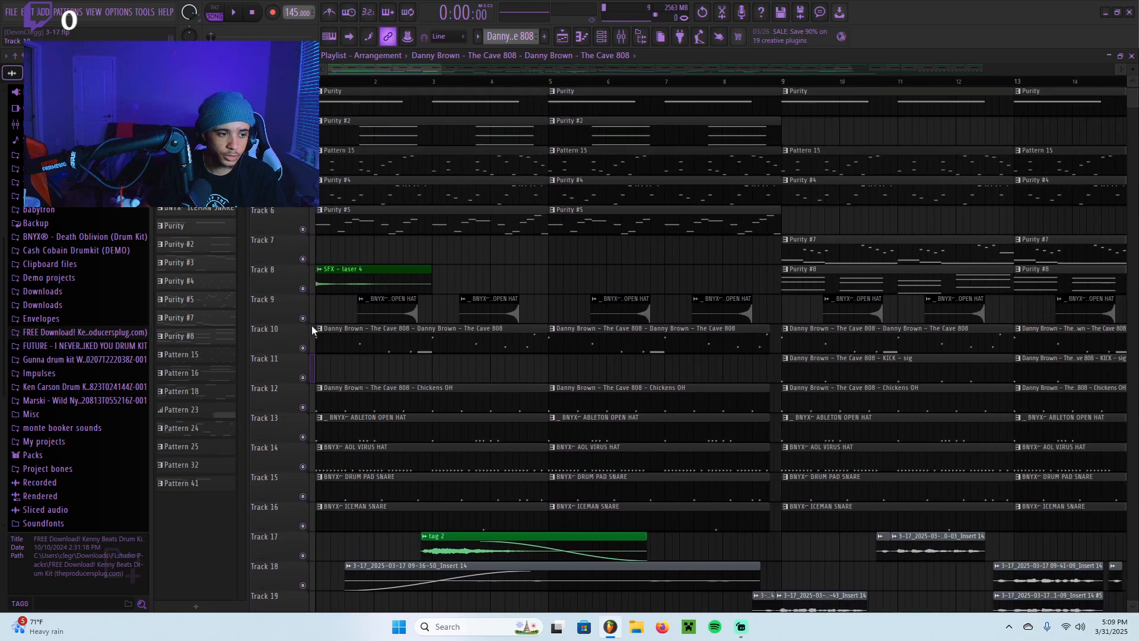
left_click_drag(306, 353, 304, 527)
scroll(311, 363, "up", 2)
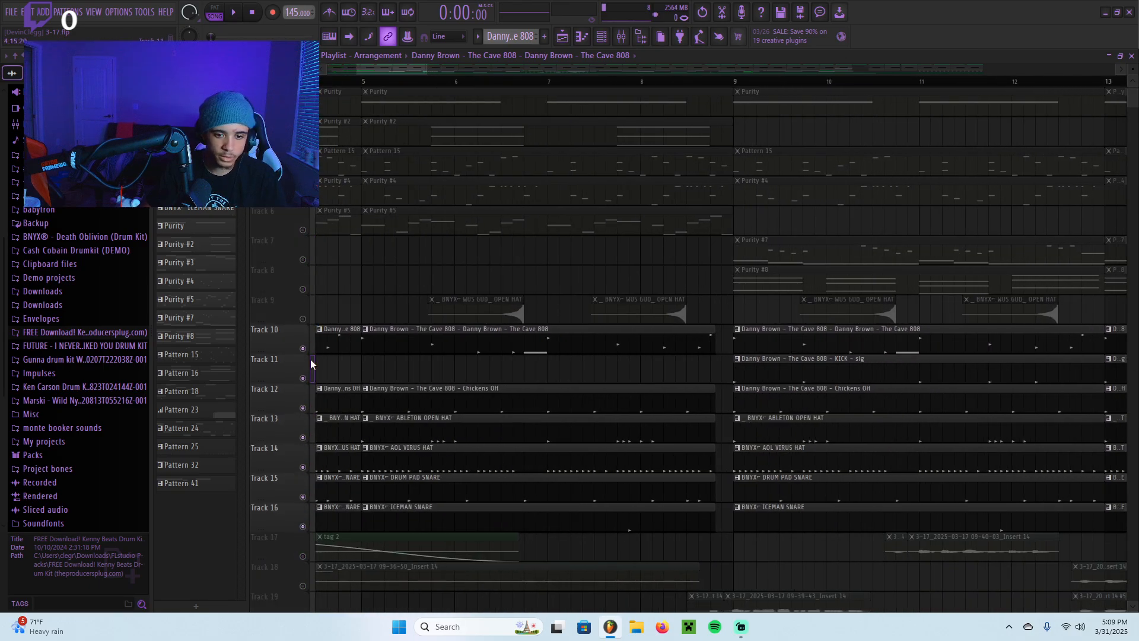
right_click(303, 378)
scroll(516, 363, "down", 2)
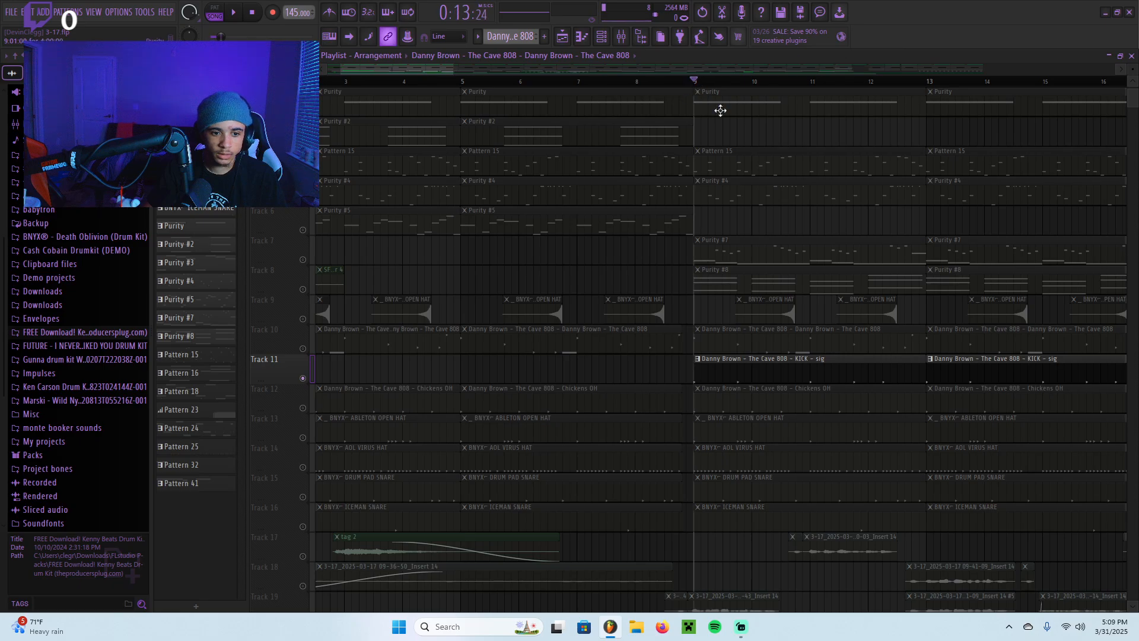
scroll(725, 194, "down", 2)
Show the channel rack, inspect the sampler settings of the KICK - sig channel, and close both windows.
left_click(600, 36)
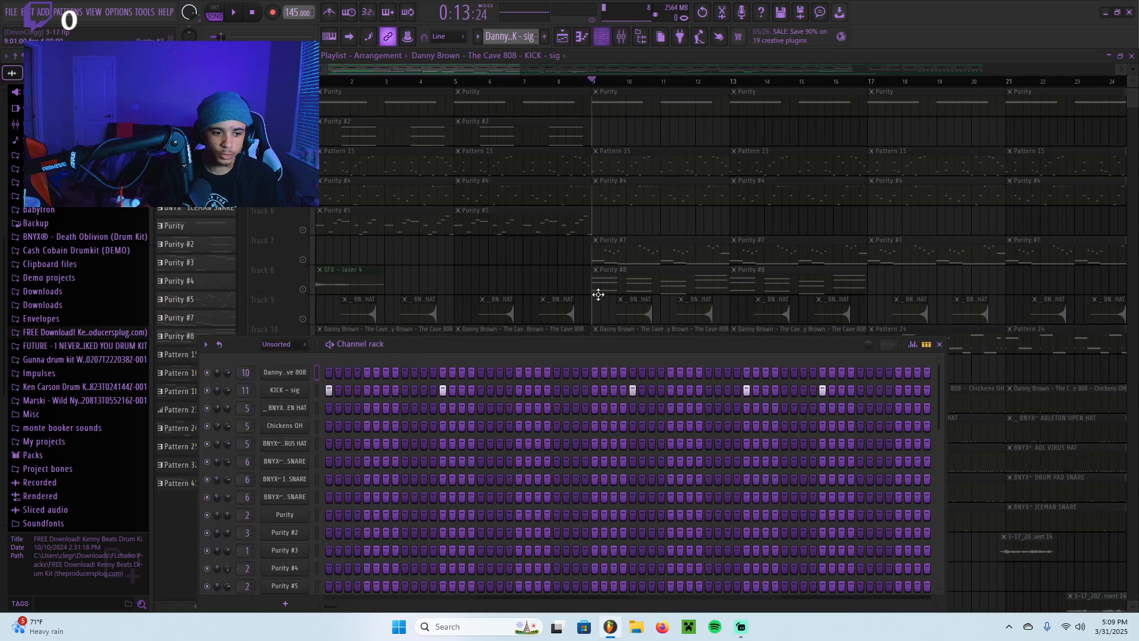
left_click(288, 390)
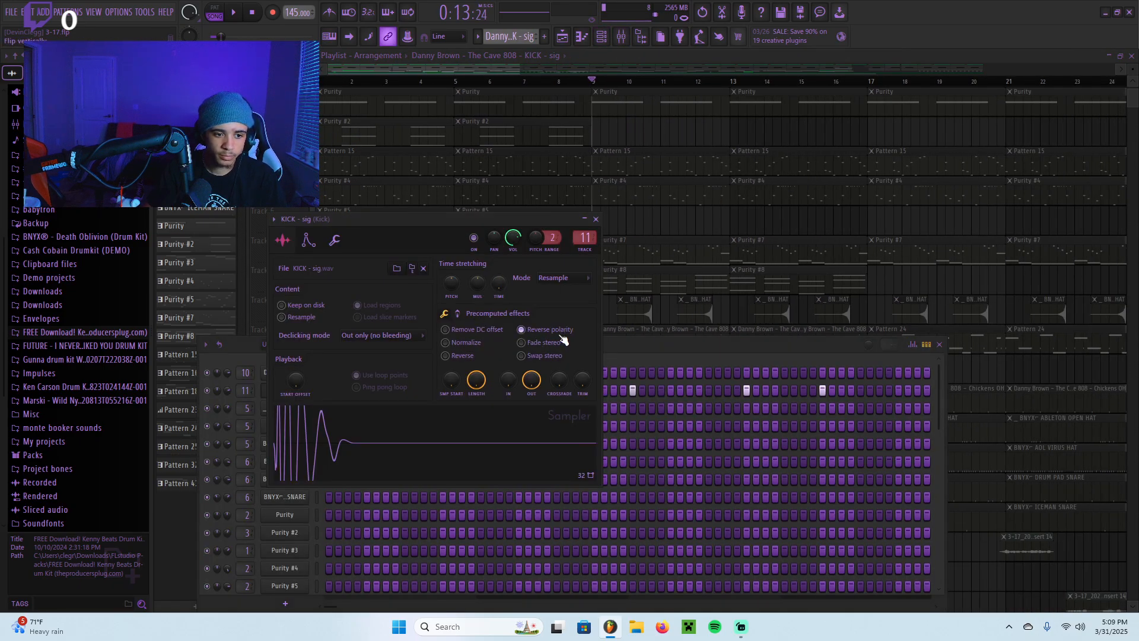
left_click(596, 219)
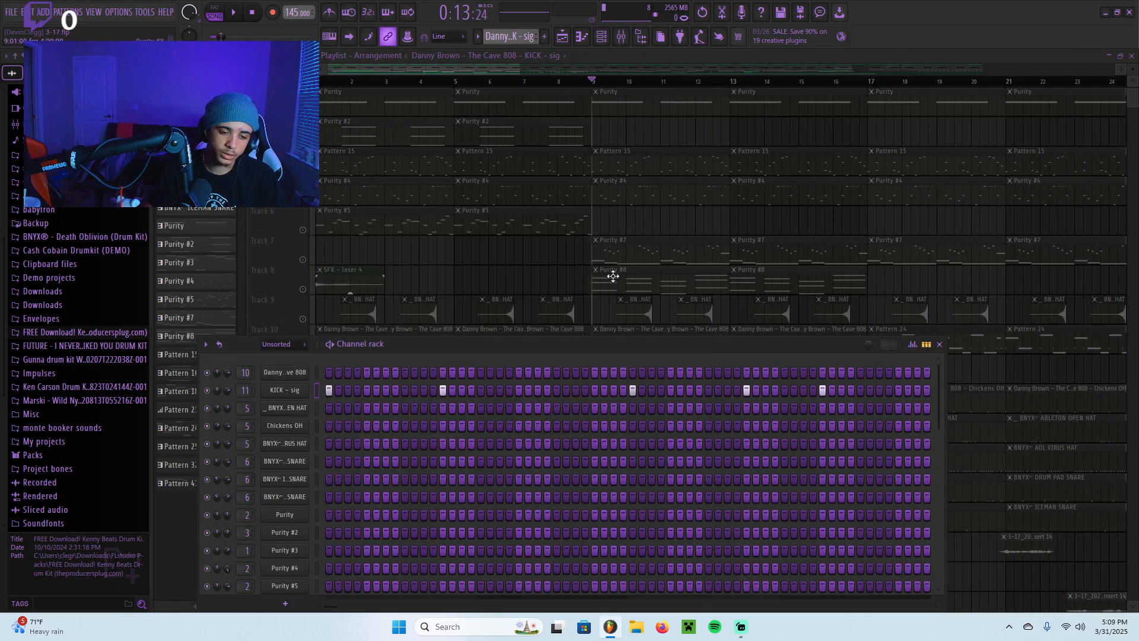
left_click(939, 345)
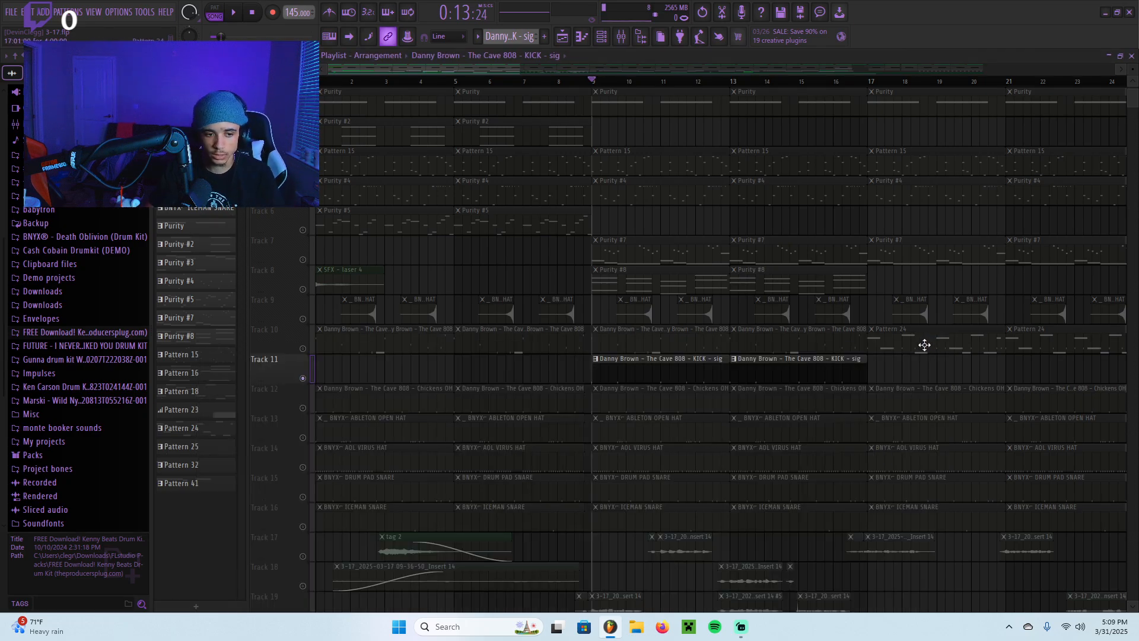
Play the soloed kick from bar 9, and reopen the KICK - sig sampler to review its precomputed effects such as Reverse polarity.
key("space")
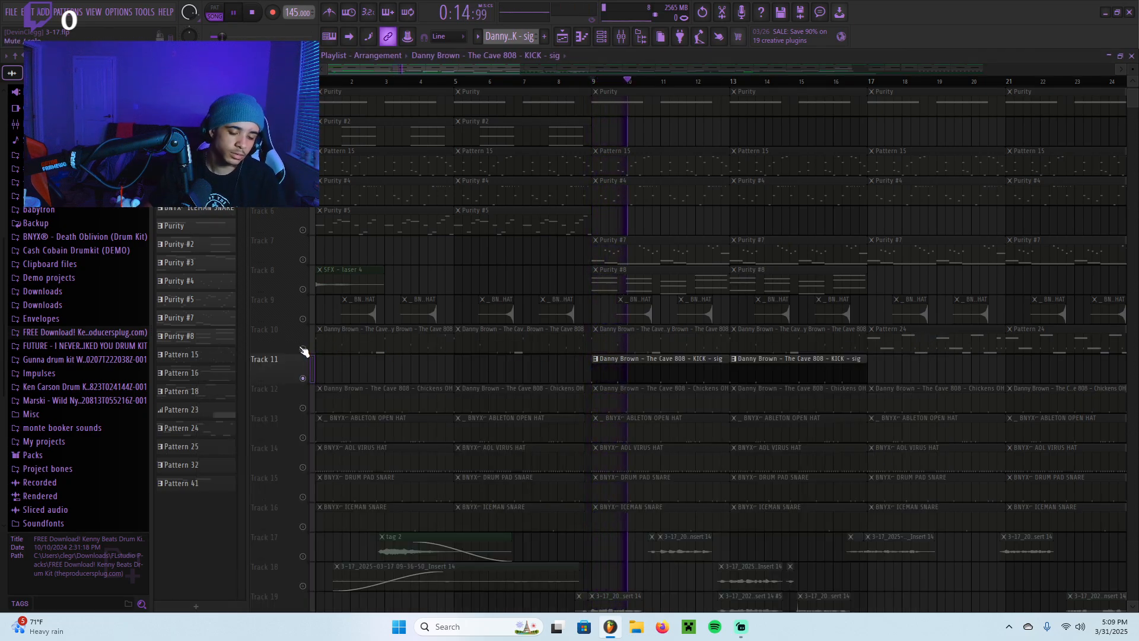
key("space")
left_click(601, 36)
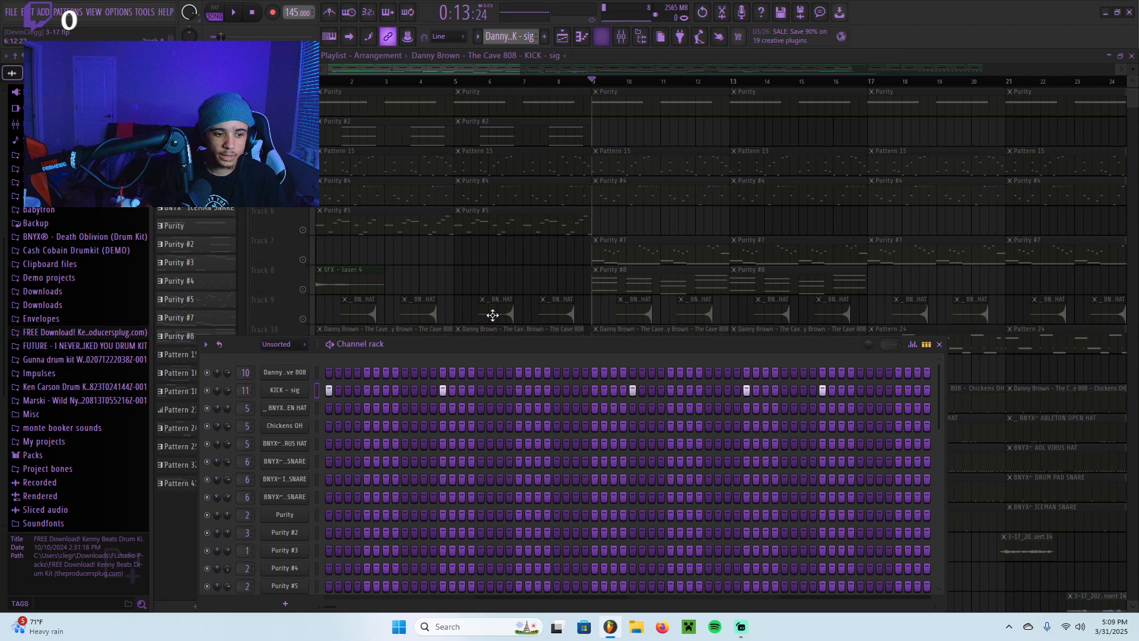
left_click(297, 391)
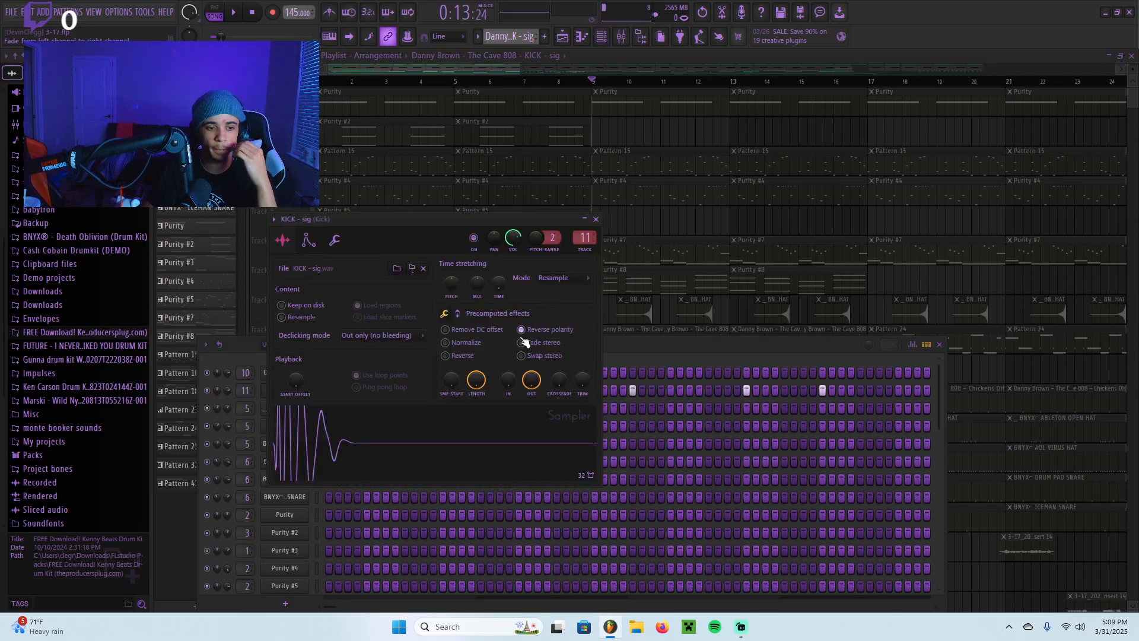
left_click(596, 219)
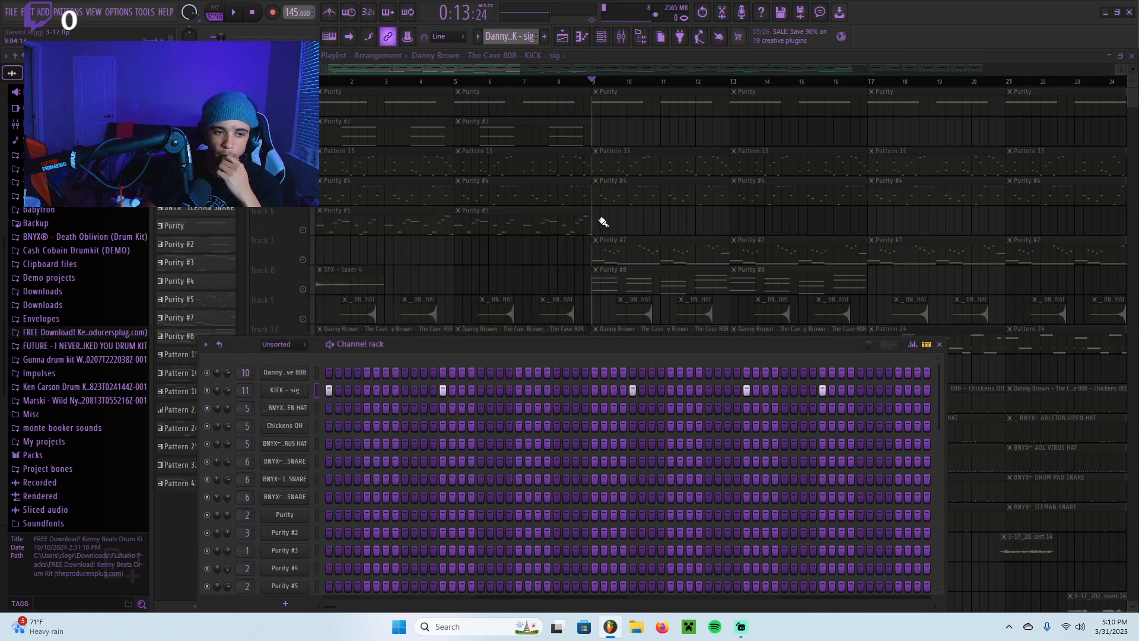
left_click(939, 345)
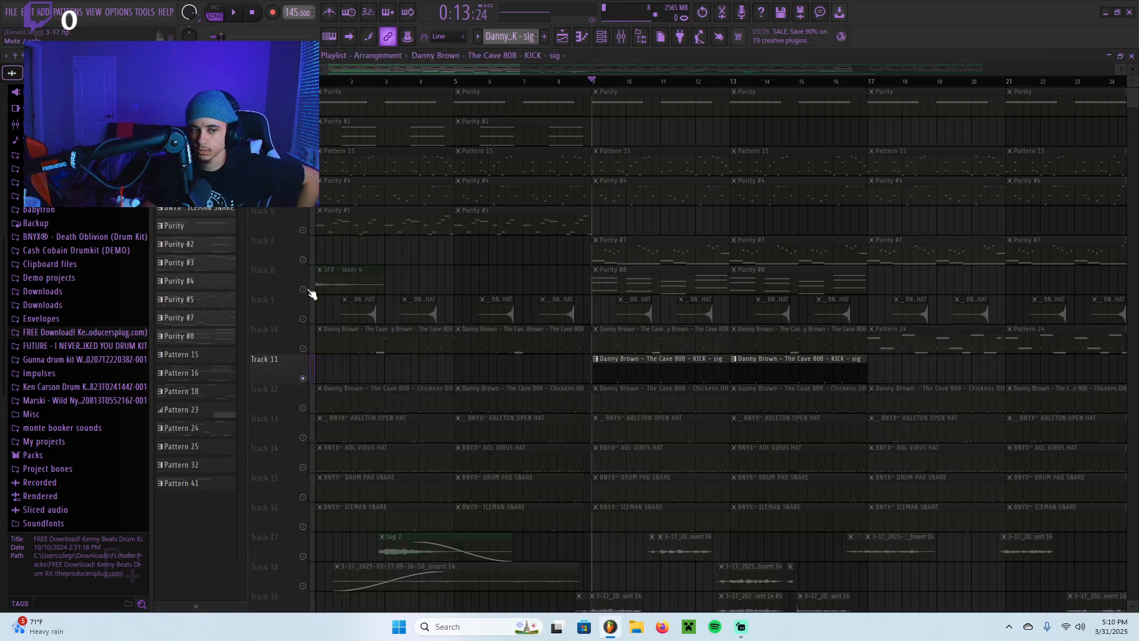
Unmute playlist tracks 10 and 12 to 16 so the 808, hats and snares sound together with the kick.
left_click(304, 348)
left_click(305, 409)
left_click(303, 437)
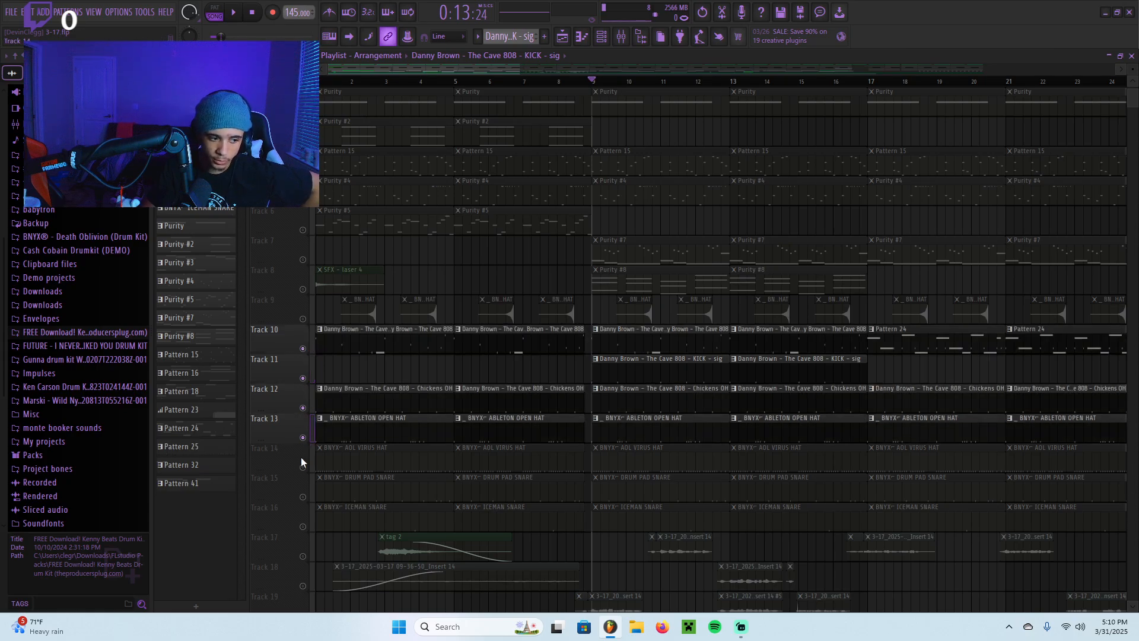
left_click(303, 467)
left_click(302, 497)
left_click(303, 526)
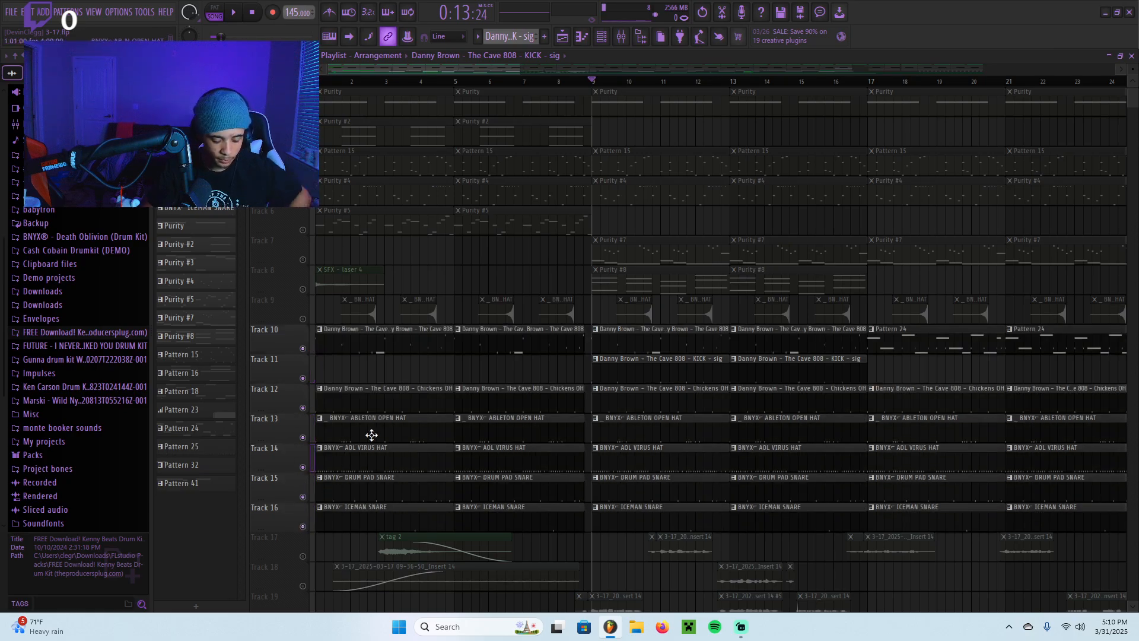
Unmute the open hat clips on track 9, play all the drums from the start of the arrangement, and stop playback.
scroll(478, 340, "down", 3)
left_click_drag(370, 81, 331, 97)
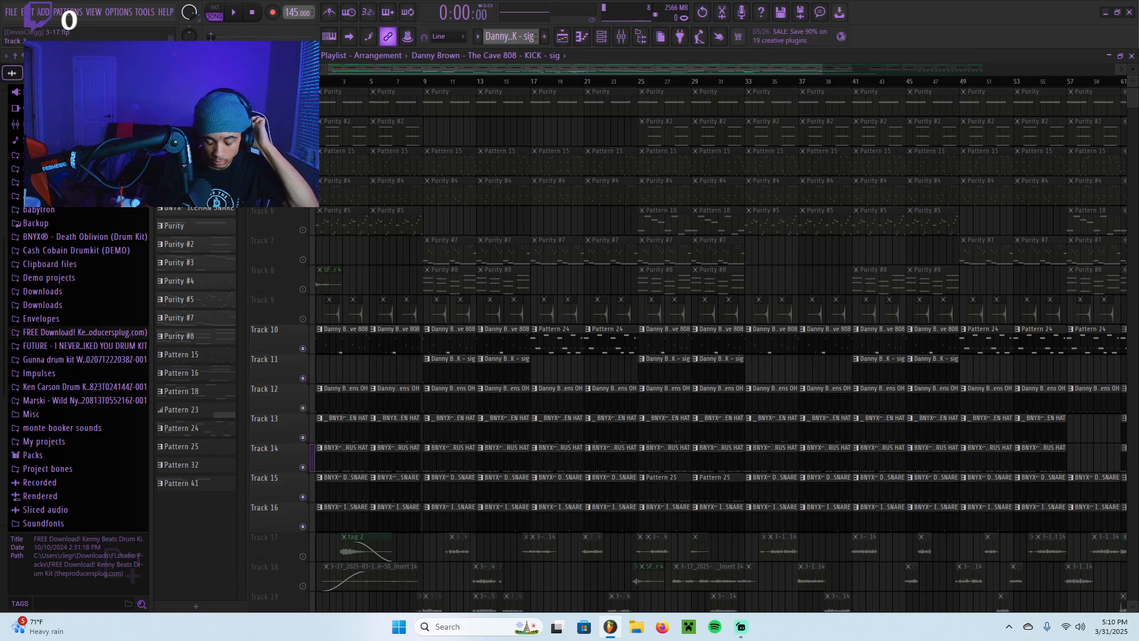
left_click(303, 320)
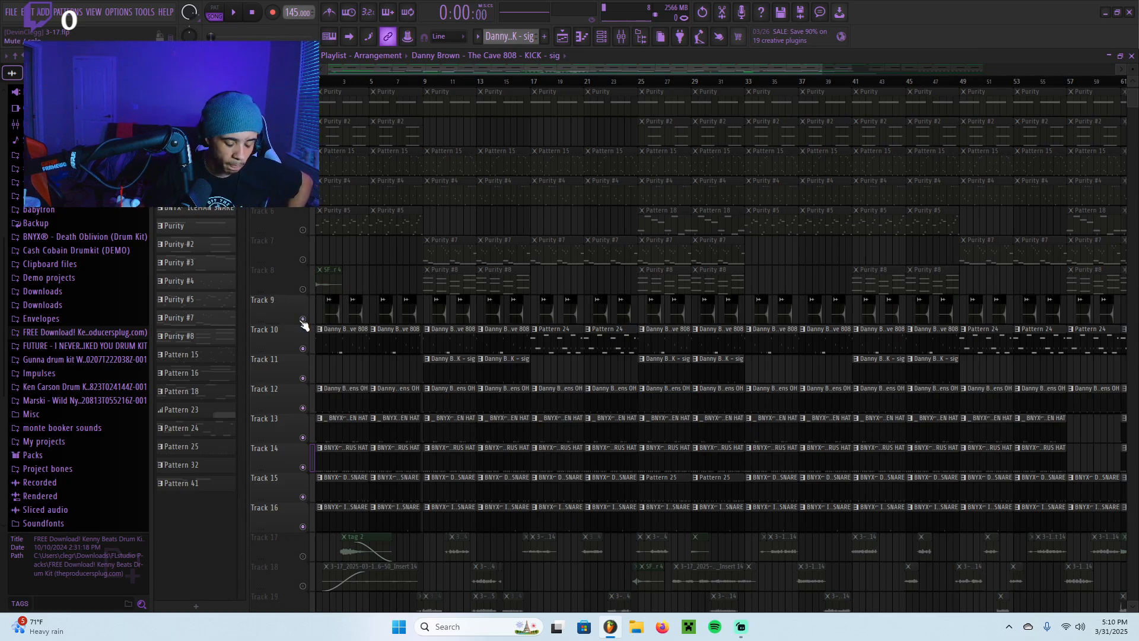
key("space")
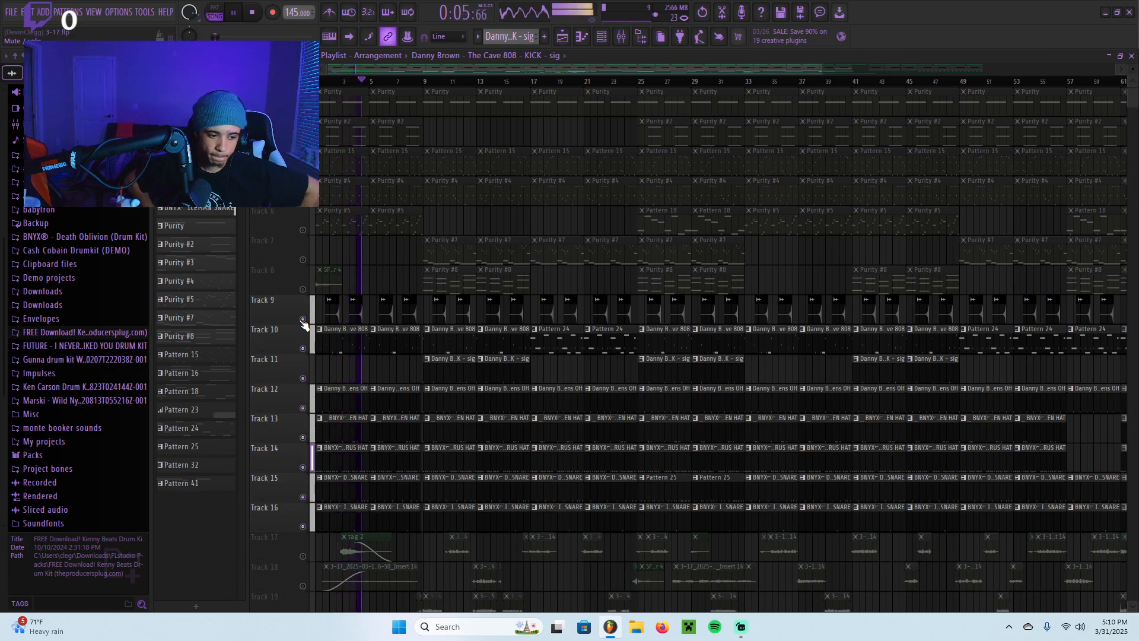
scroll(384, 328, "down", 6)
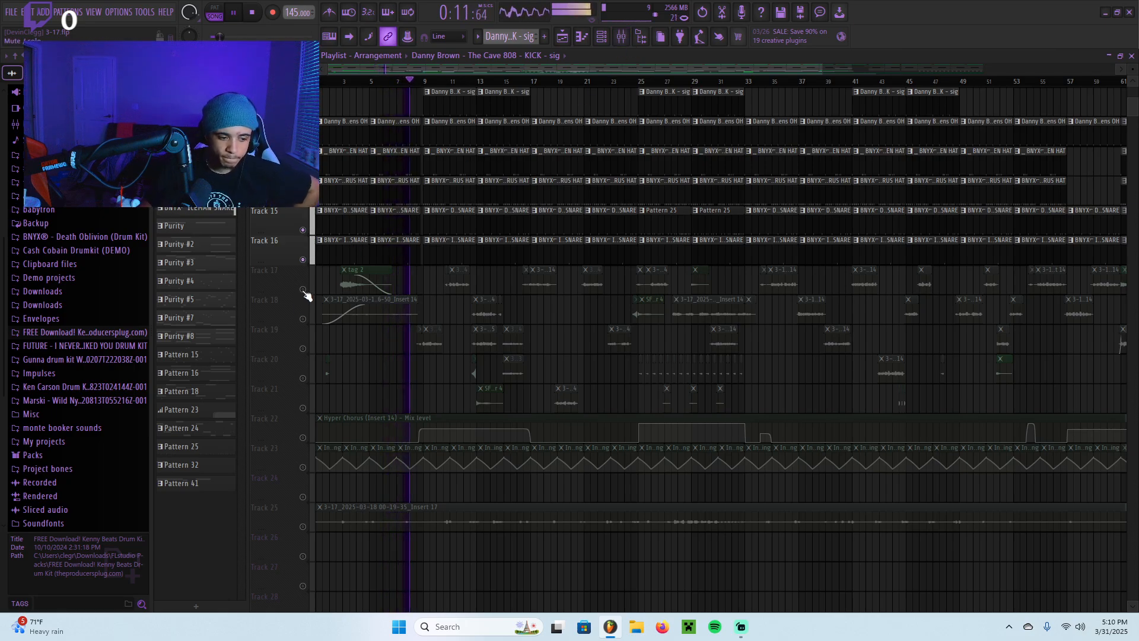
key("space")
Solo playlist track 8 and play the SFX - laser 4 clip from the start.
scroll(338, 303, "up", 5)
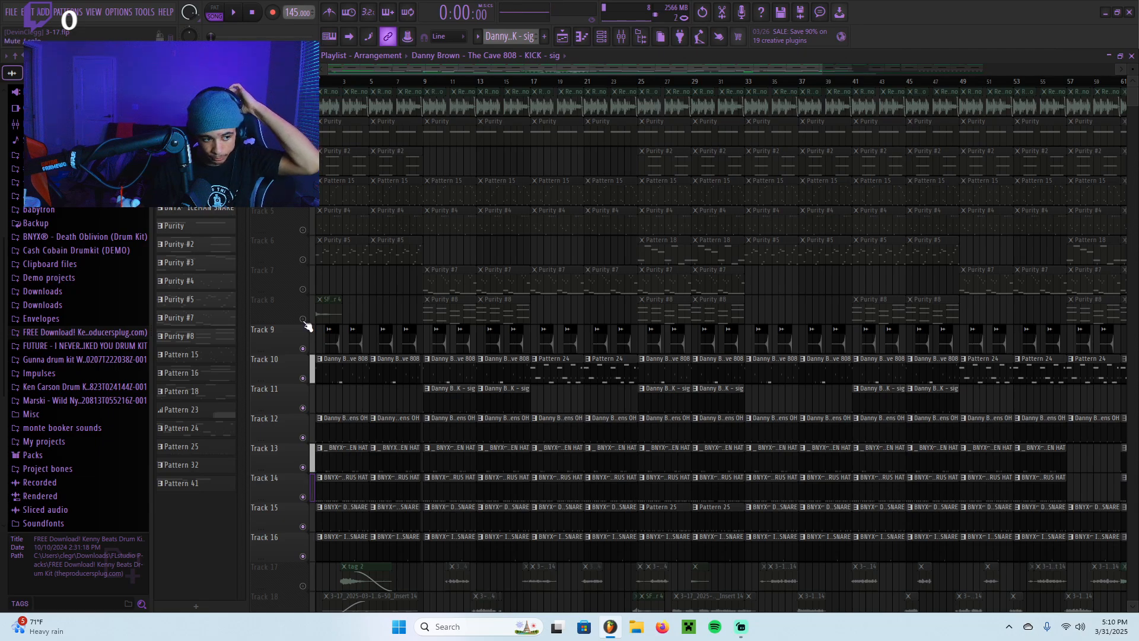
right_click(303, 318)
scroll(297, 306, "up", 4)
key("space")
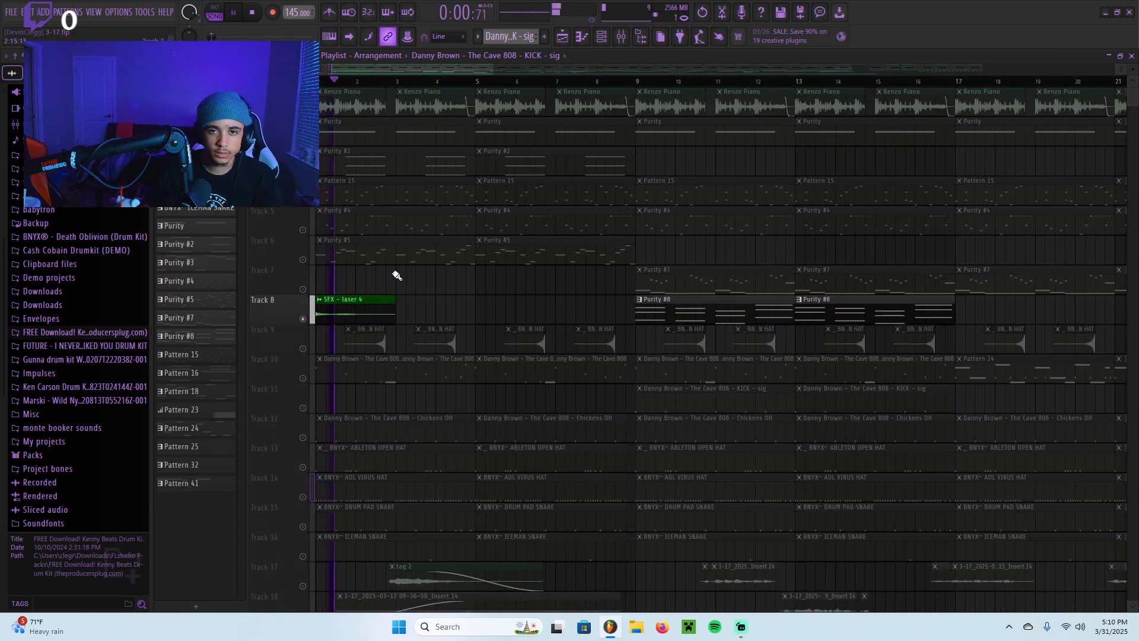
key("space")
Unmute playlist track 17 and play its tag 2 clip from just before bar 3.
scroll(420, 296, "down", 7)
scroll(332, 373, "down", 3)
left_click(303, 378)
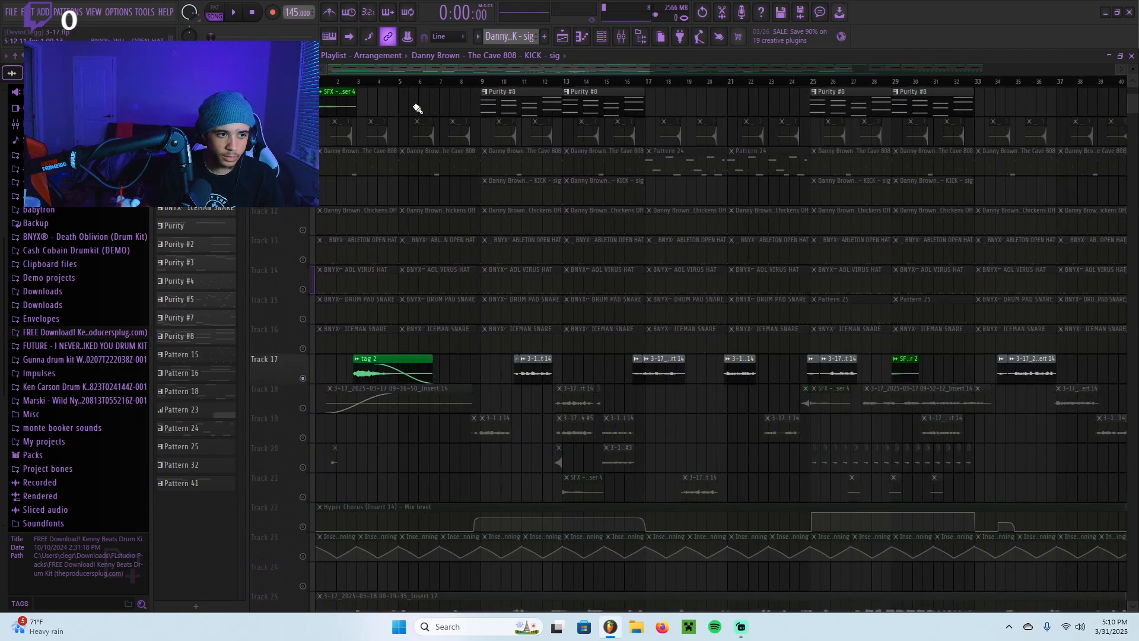
left_click(366, 81)
key("space")
key("space")
Enable playlist track 20 and audition its short sound effect clip from bar 2.
left_click(303, 468)
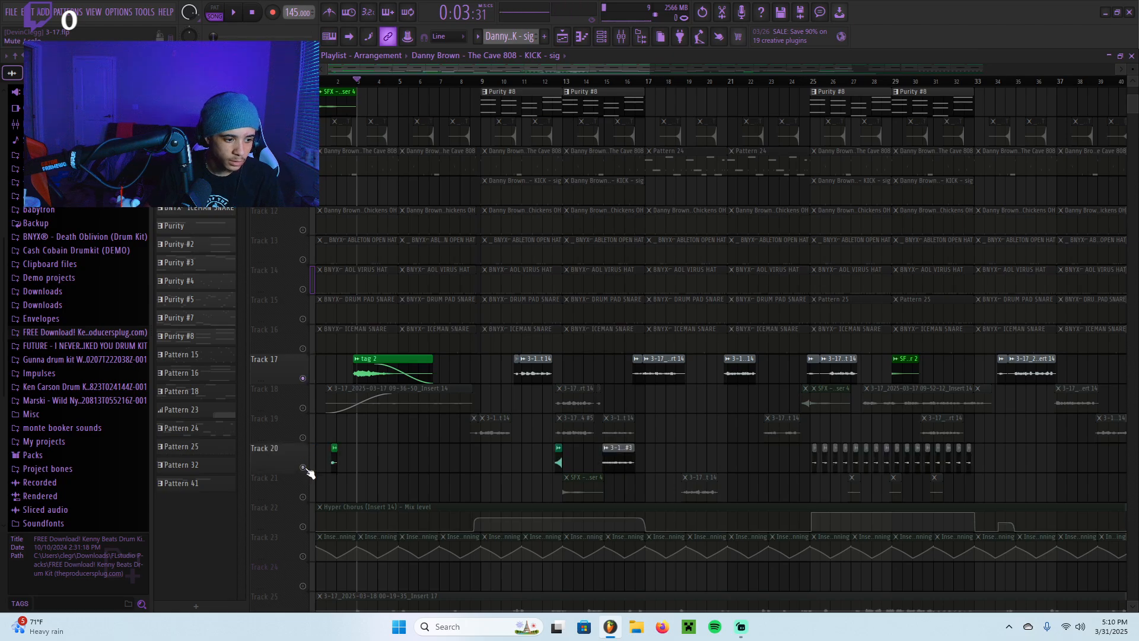
scroll(340, 110, "up", 3)
left_click(345, 81)
key("space")
scroll(359, 220, "up", 3)
scroll(434, 180, "down", 3)
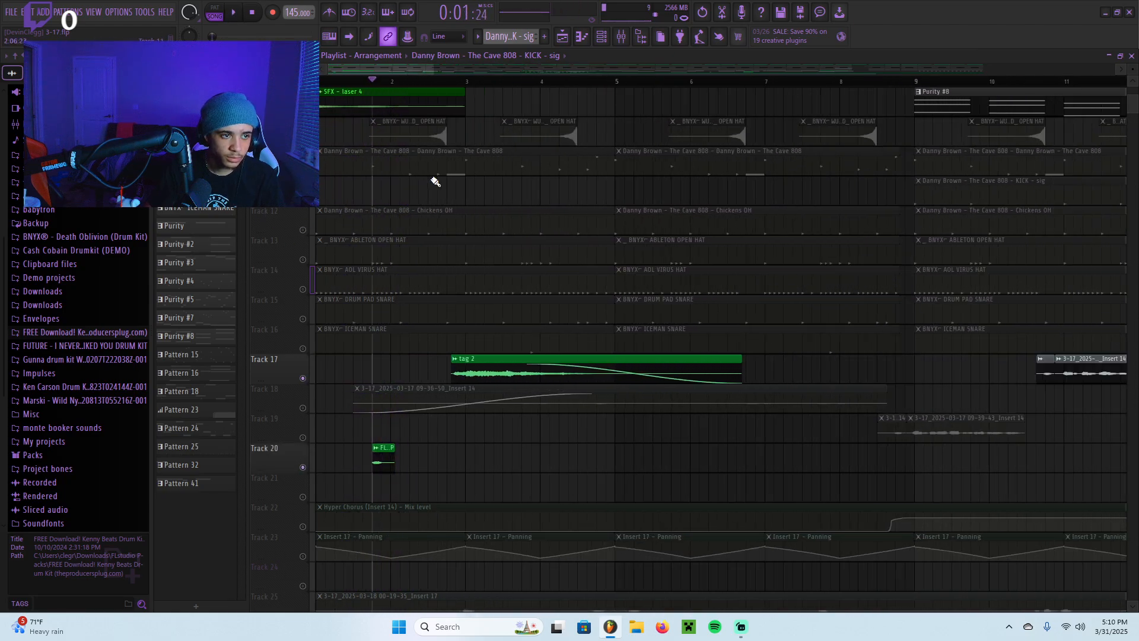
key("space")
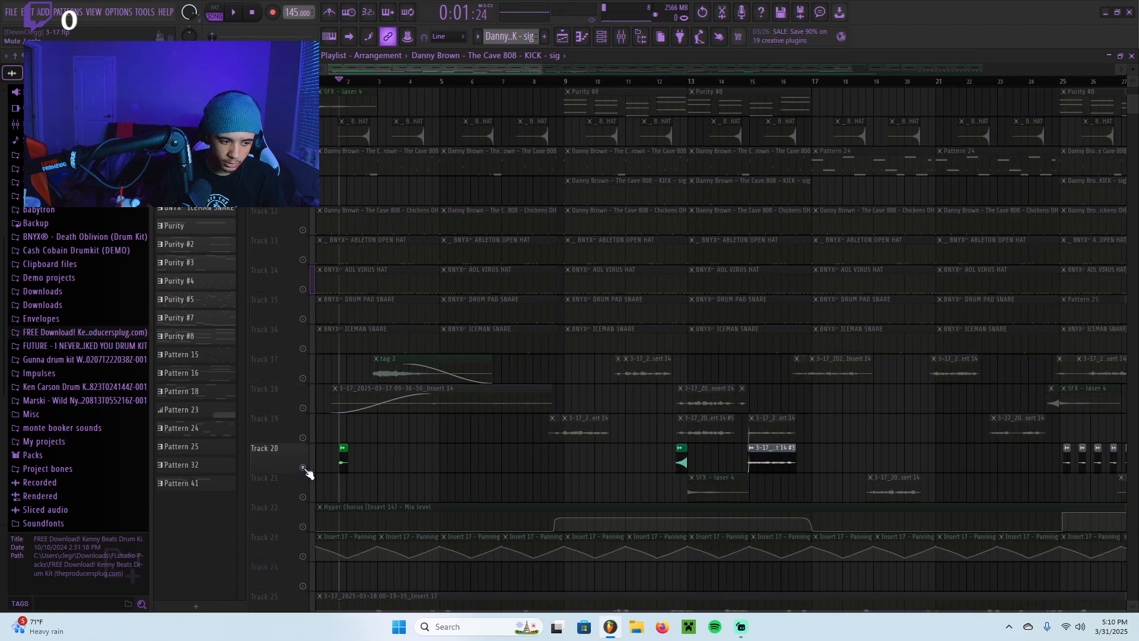
Turn the soloing off so all playlist tracks are active again, and look over the arrangement.
scroll(329, 418, "up", 5)
scroll(402, 458, "down", 5)
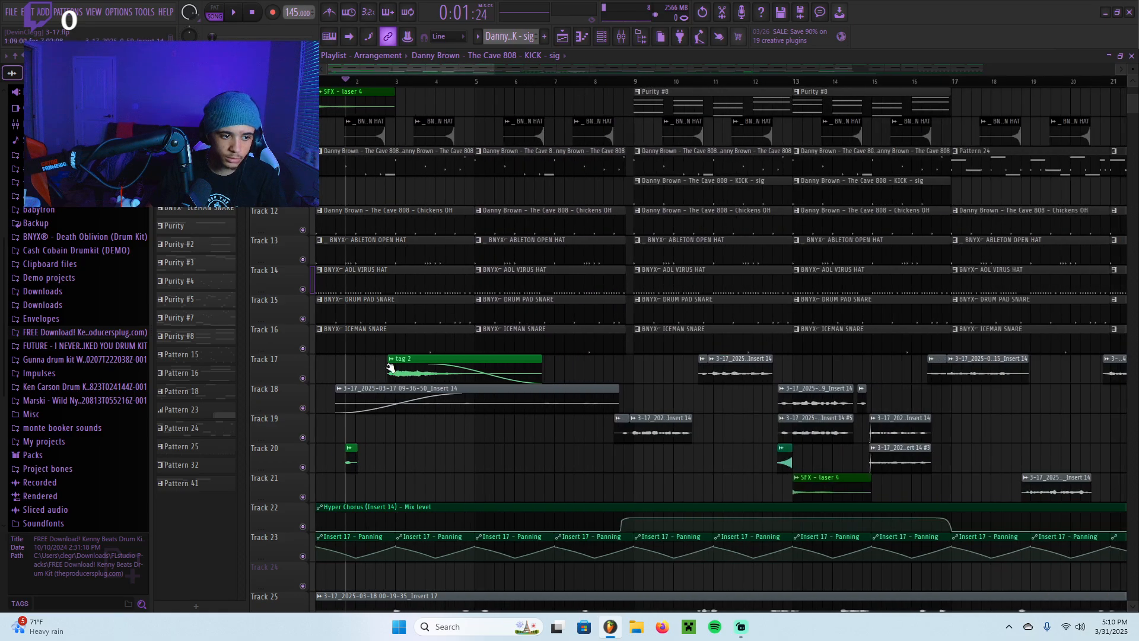
scroll(400, 249, "up", 5)
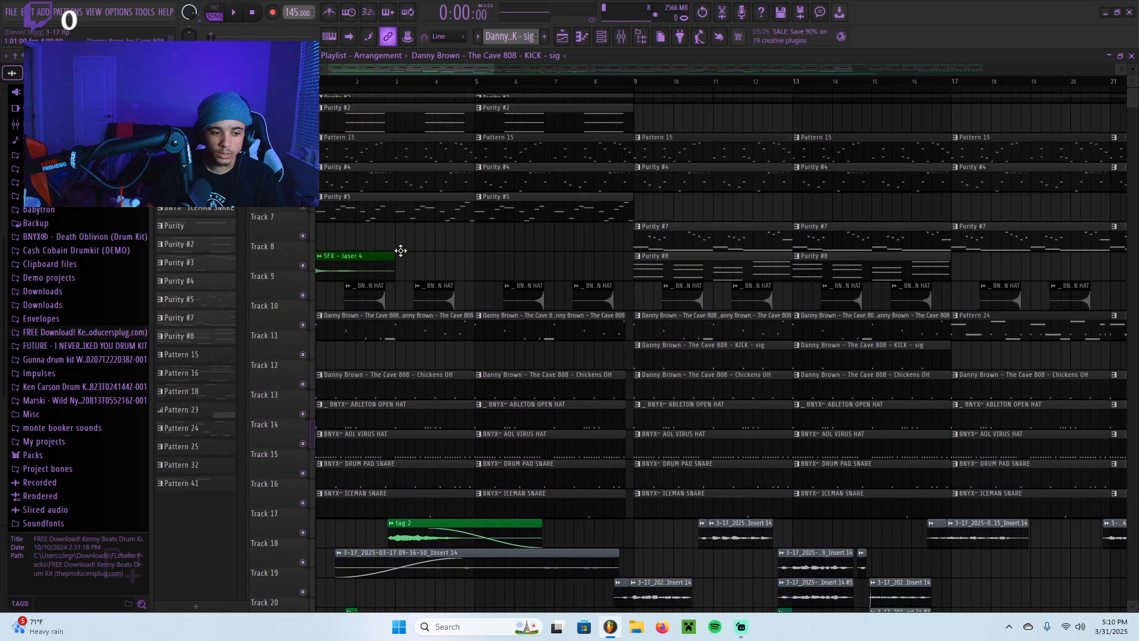
scroll(407, 291, "down", 6)
scroll(340, 290, "up", 5)
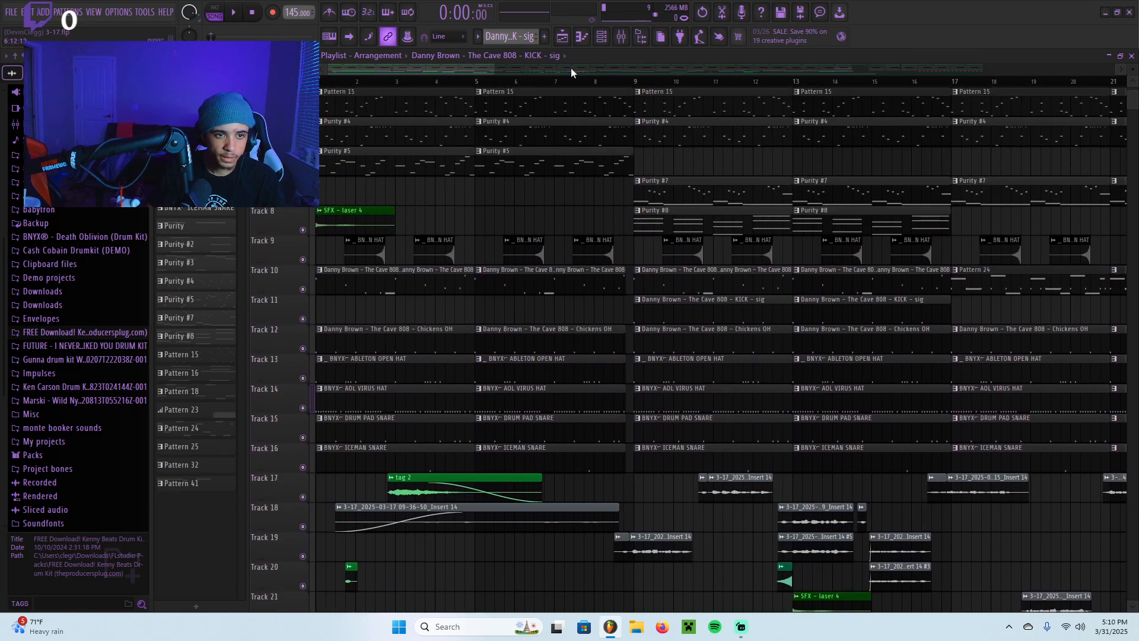
Show the mixer and mute tracks 15 to 18, including the 2020 Main inserts.
left_click(621, 36)
left_click(637, 310)
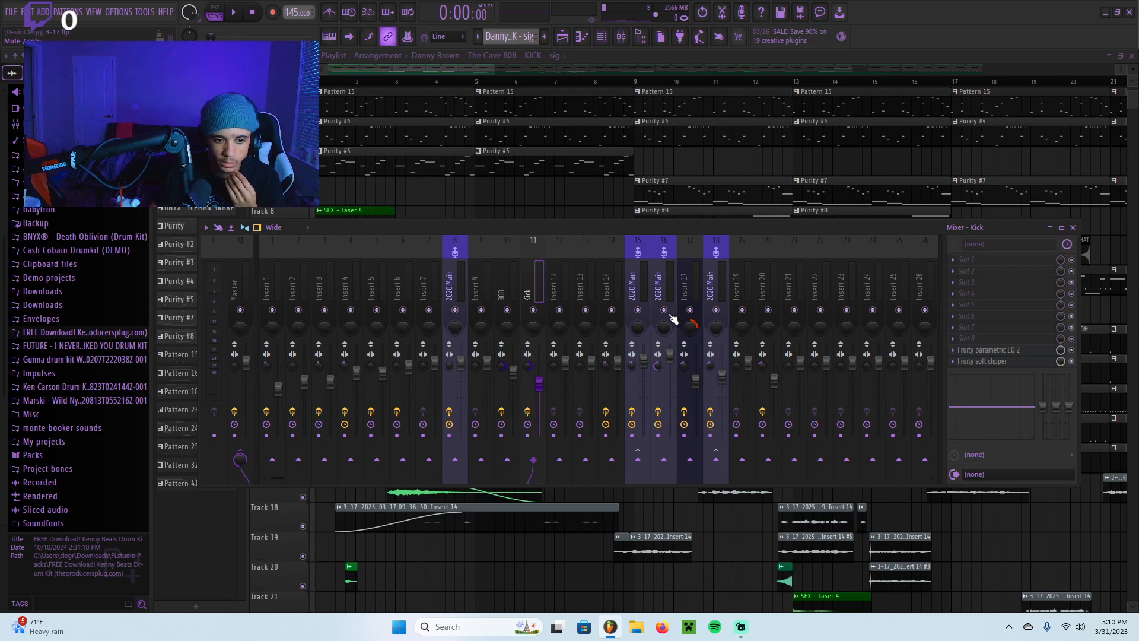
left_click(664, 310)
left_click(690, 310)
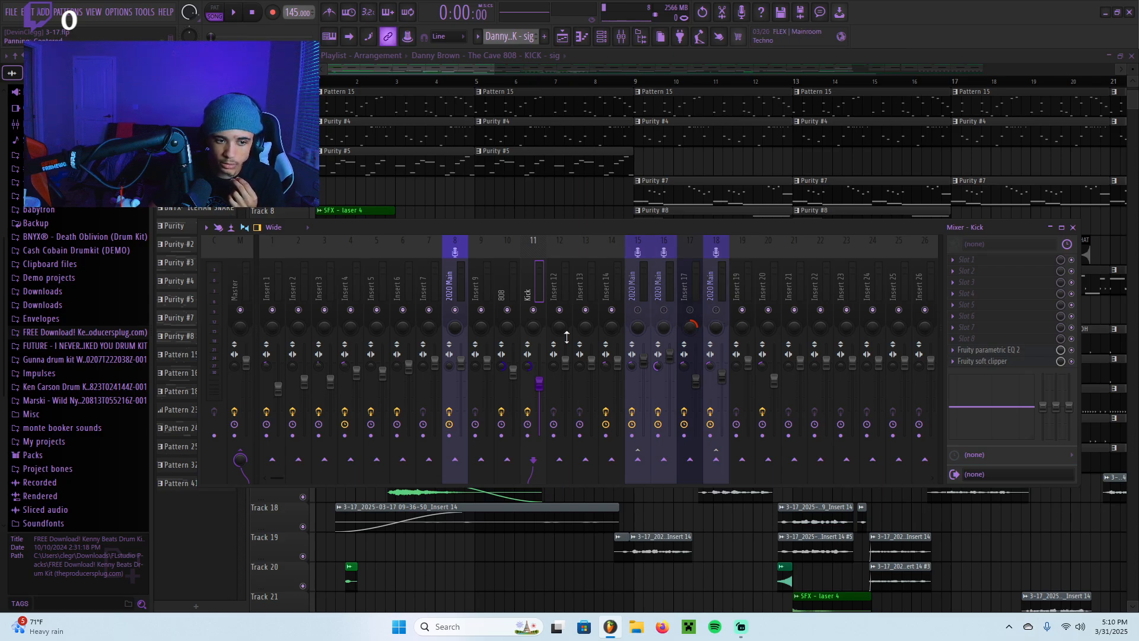
Close the mixer and look over the full arrangement, from the melody tracks down to the automation and recorded audio tracks.
left_click(1073, 229)
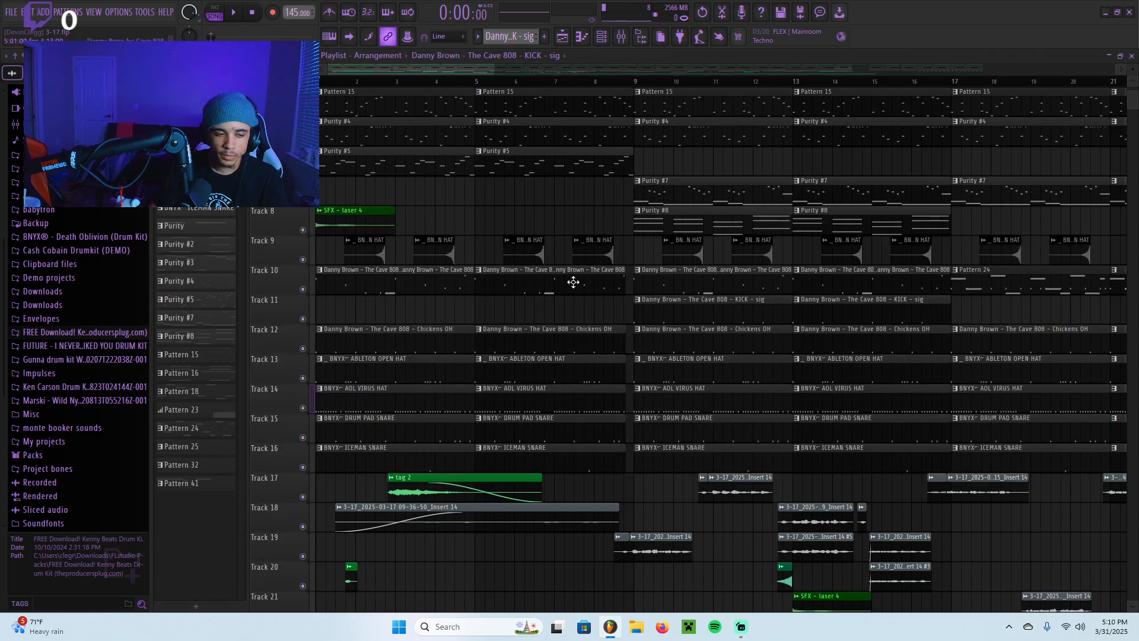
scroll(482, 274, "down", 3)
scroll(482, 274, "up", 1)
scroll(482, 275, "up", 2)
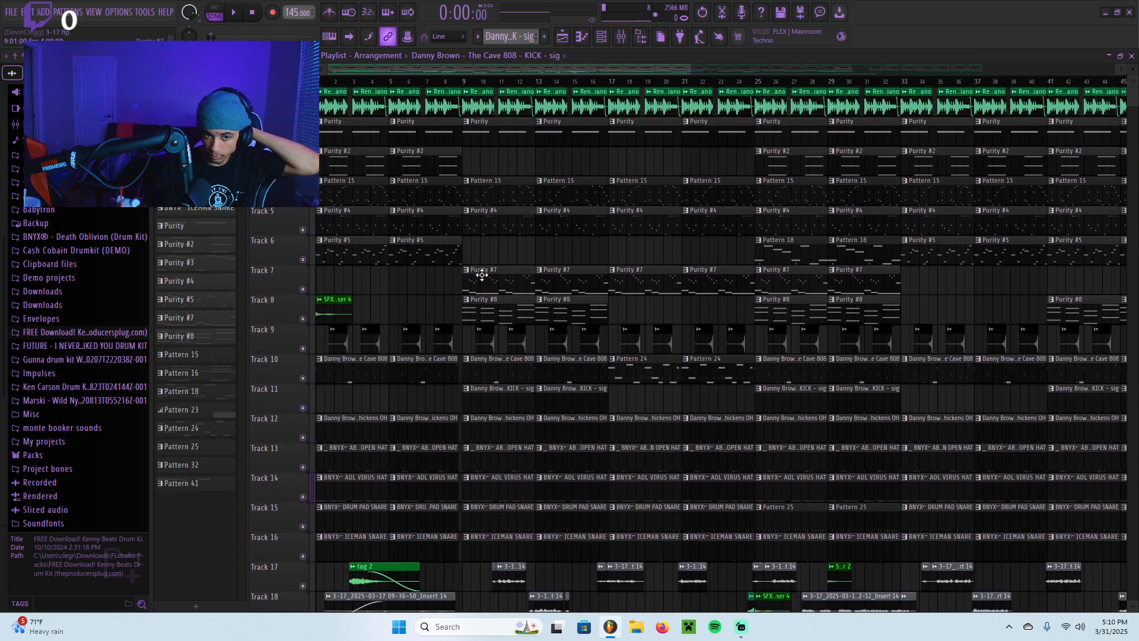
scroll(496, 369, "down", 5)
scroll(497, 355, "down", 5)
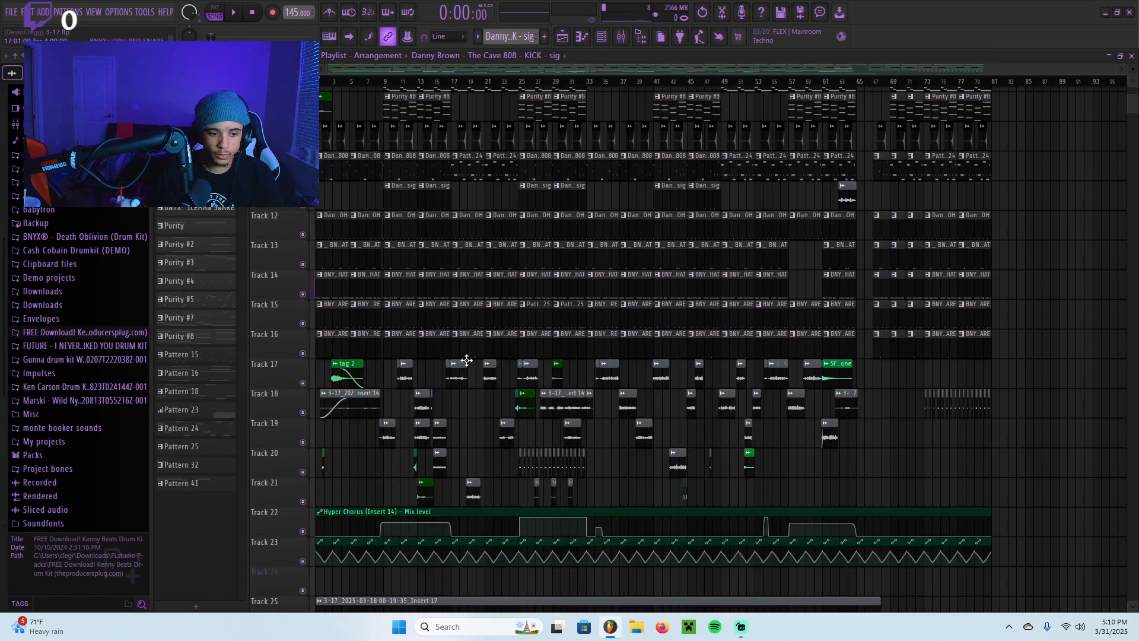
scroll(474, 350, "down", 3)
scroll(355, 189, "up", 10)
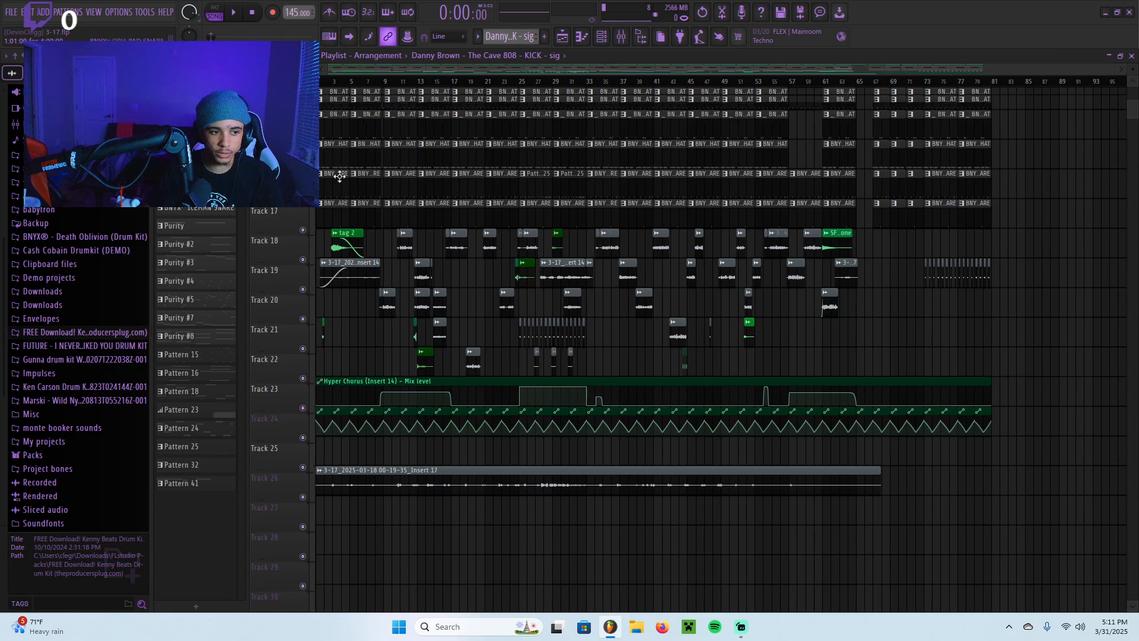
Play the full arrangement from the start for about 30 seconds, stop it, and briefly check the mixer.
key("space")
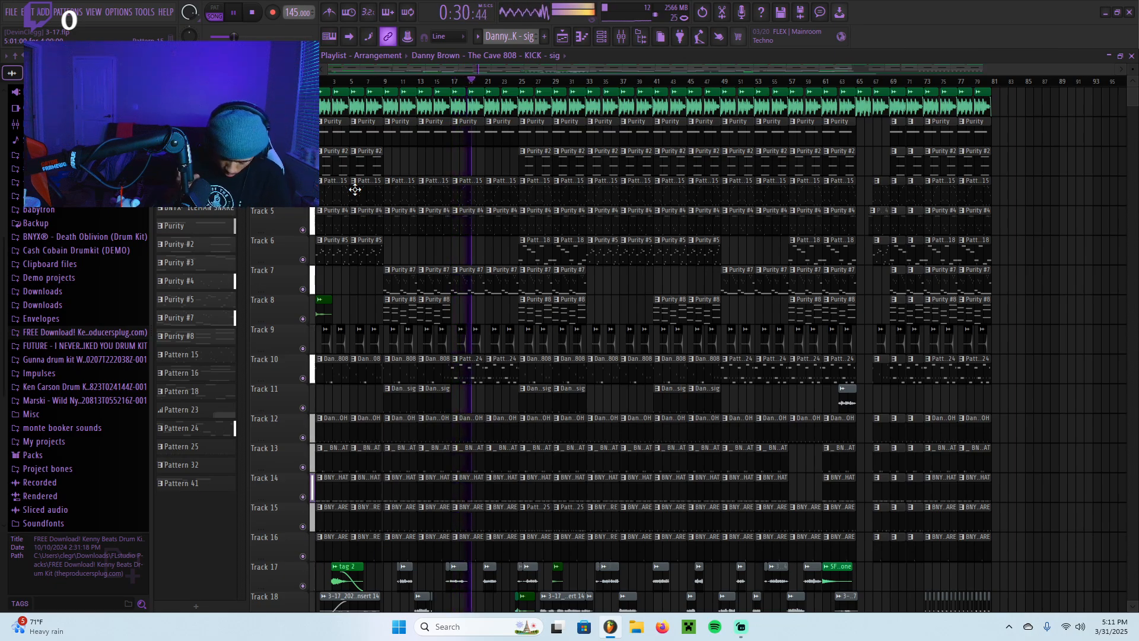
key("space")
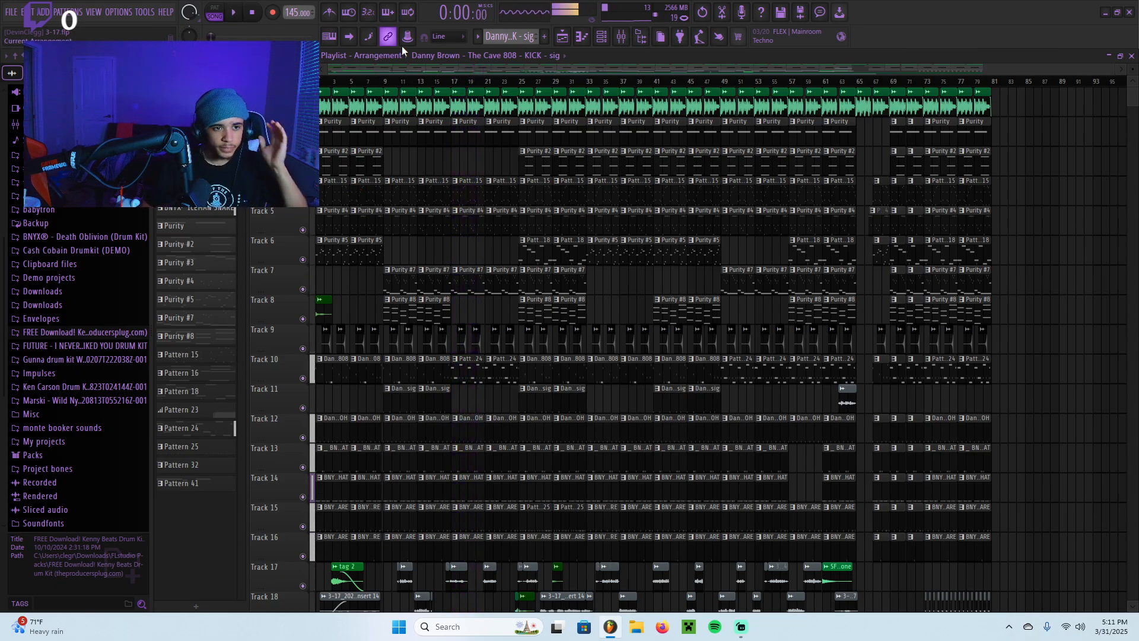
left_click(621, 37)
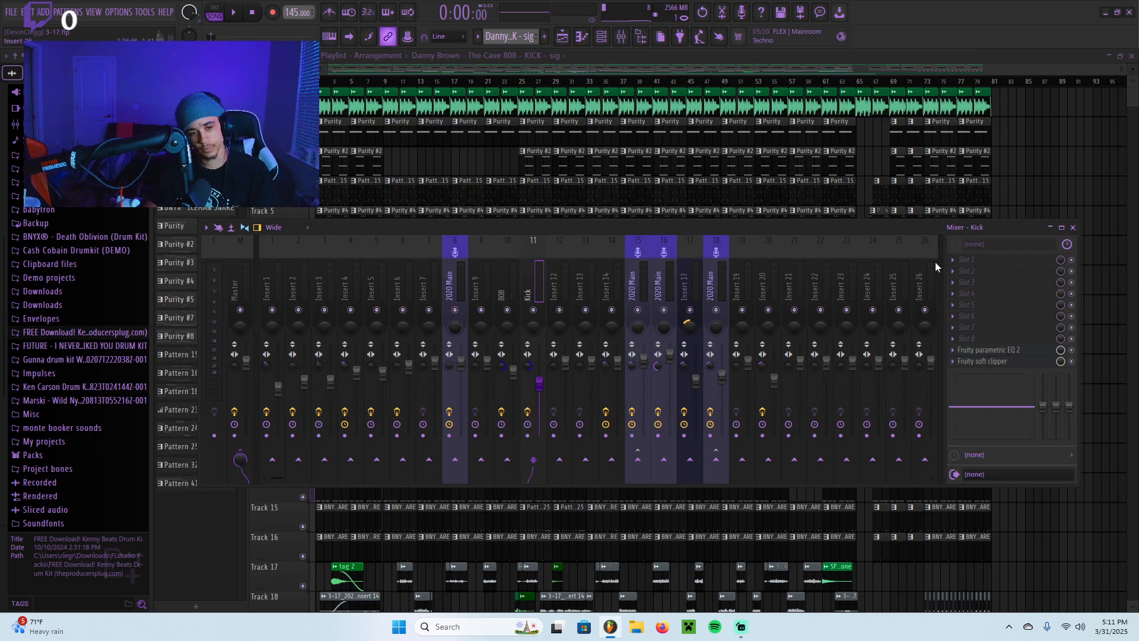
left_click(1072, 229)
Play the whole beat from the start for about 47 seconds with the effect and automation tracks in view, and stop it.
scroll(315, 380, "down", 6)
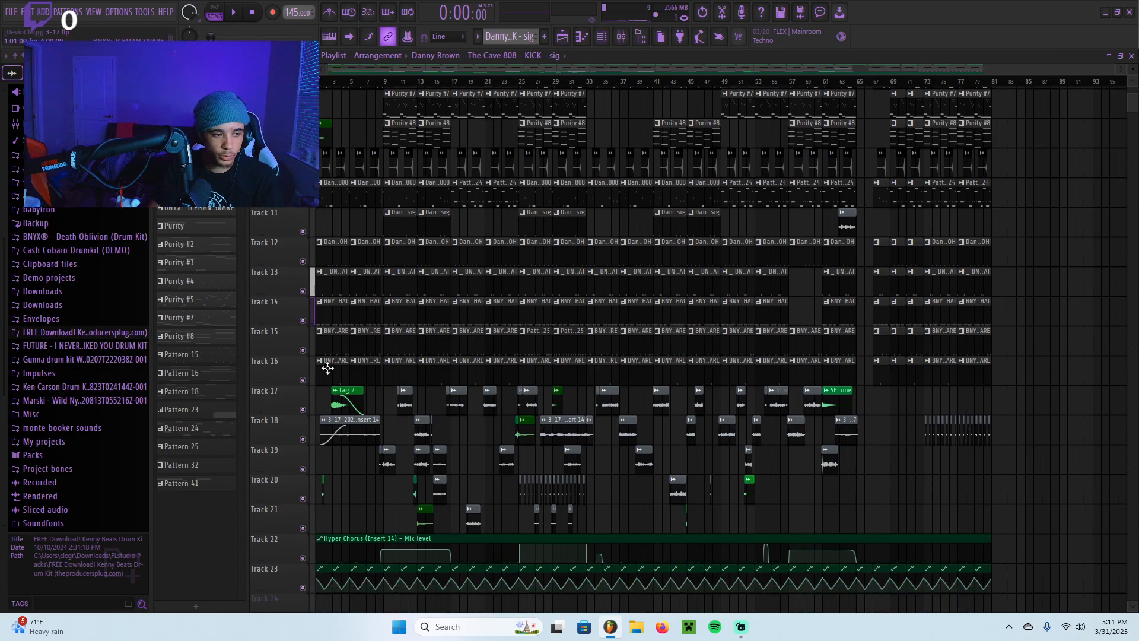
key("space")
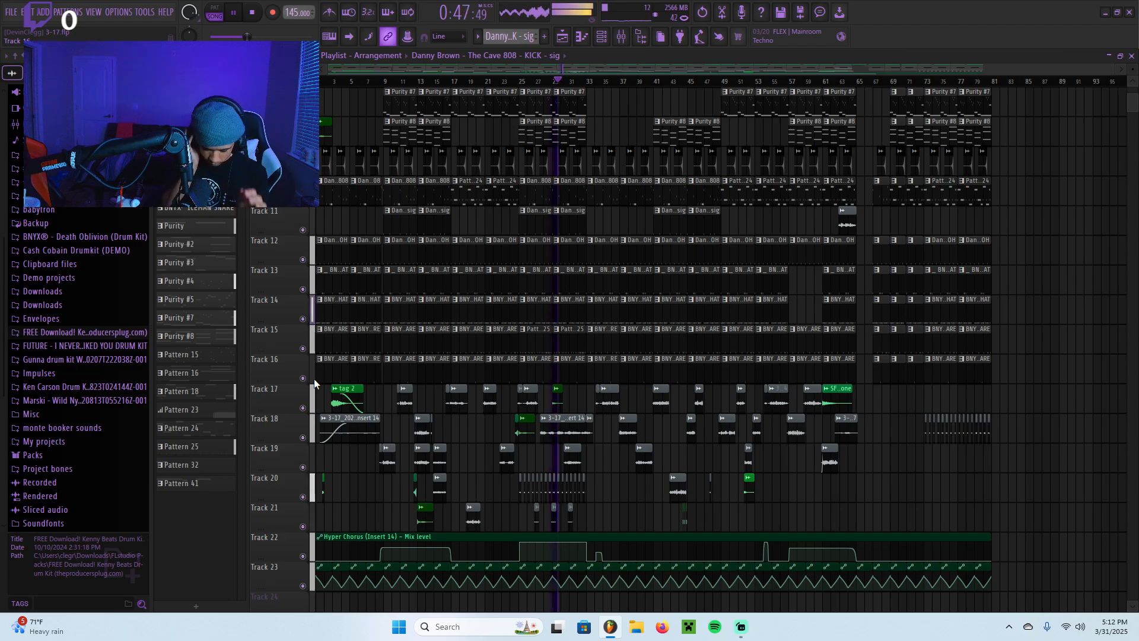
key("space")
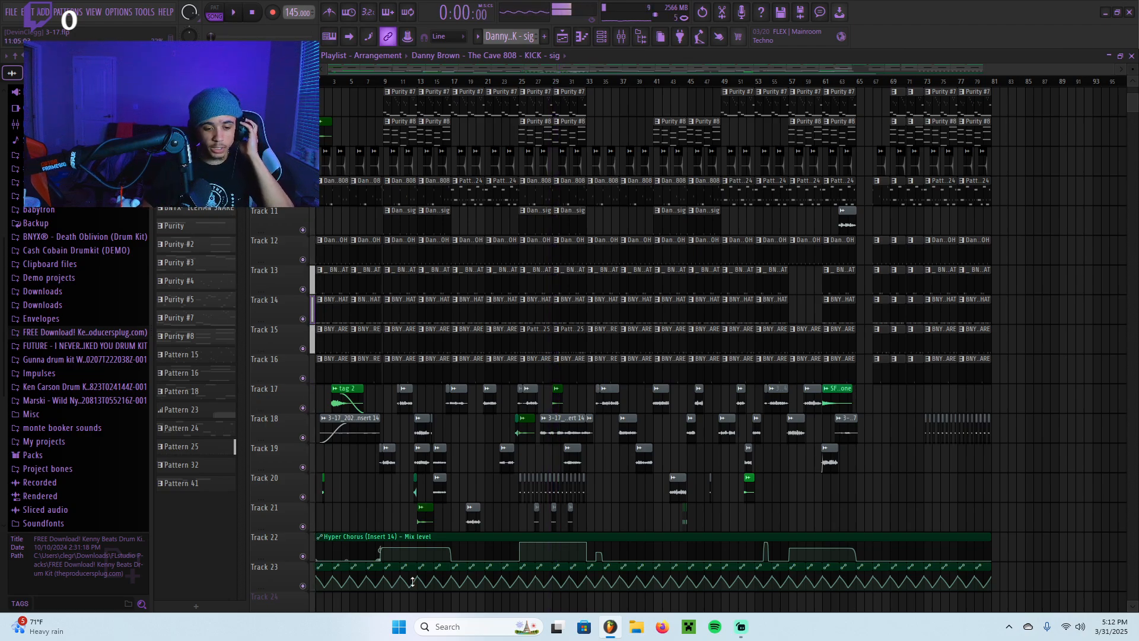
Switch to Streamlabs Desktop.
left_click(739, 627)
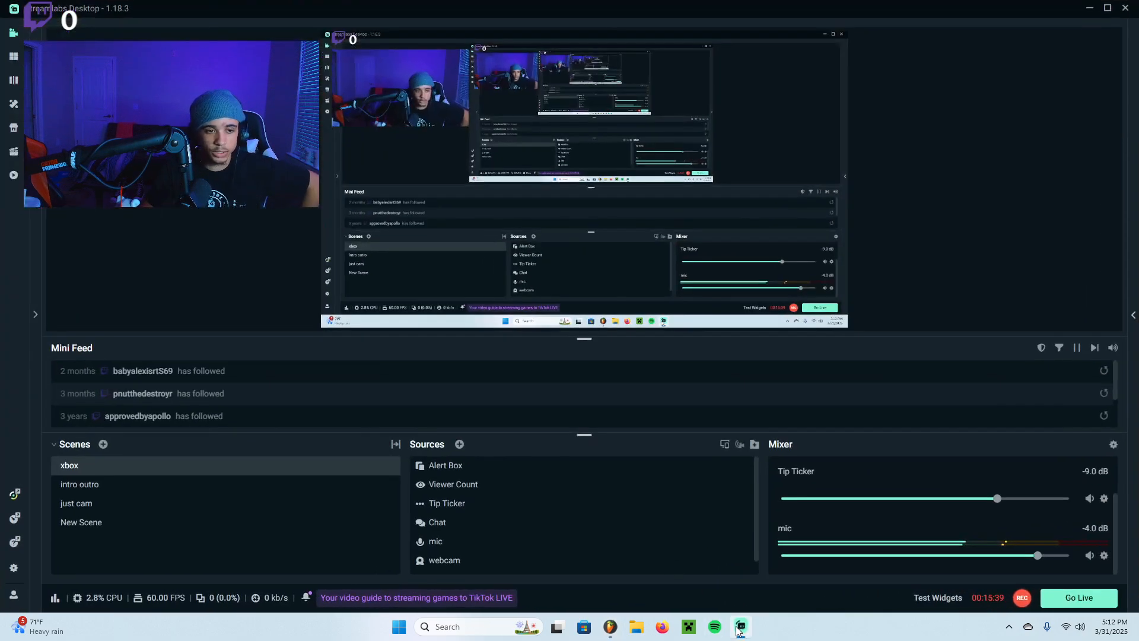